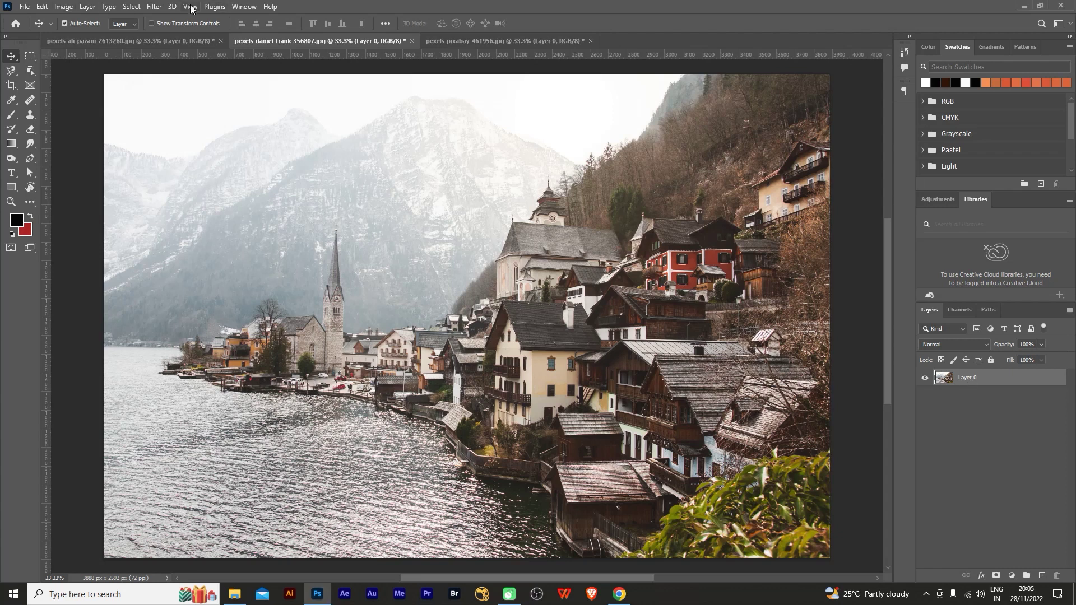
Step: Open the Image menu for the lakeside village photo
left_click(63, 6)
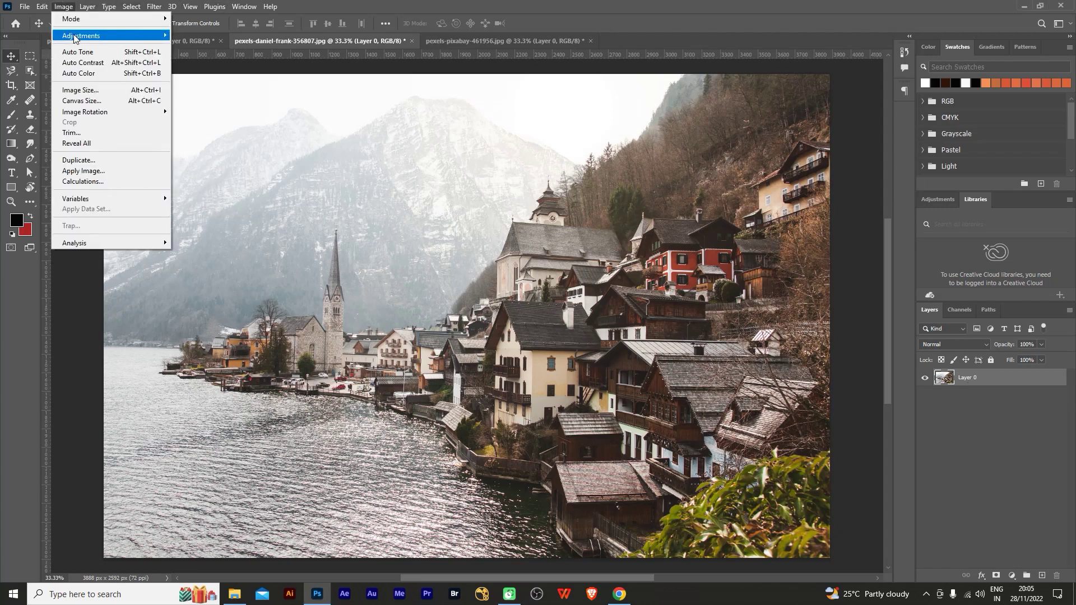
mouse_move(80, 36)
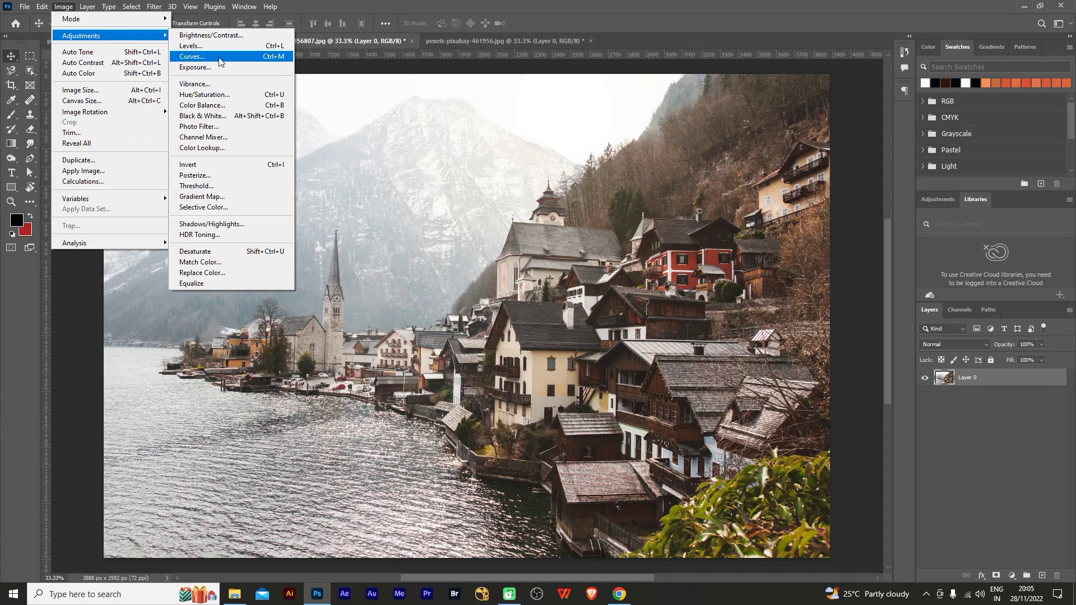
Step: Apply a direct Curves S-curve to the village photo, lowering highlights for hazier mountains
left_click(218, 57)
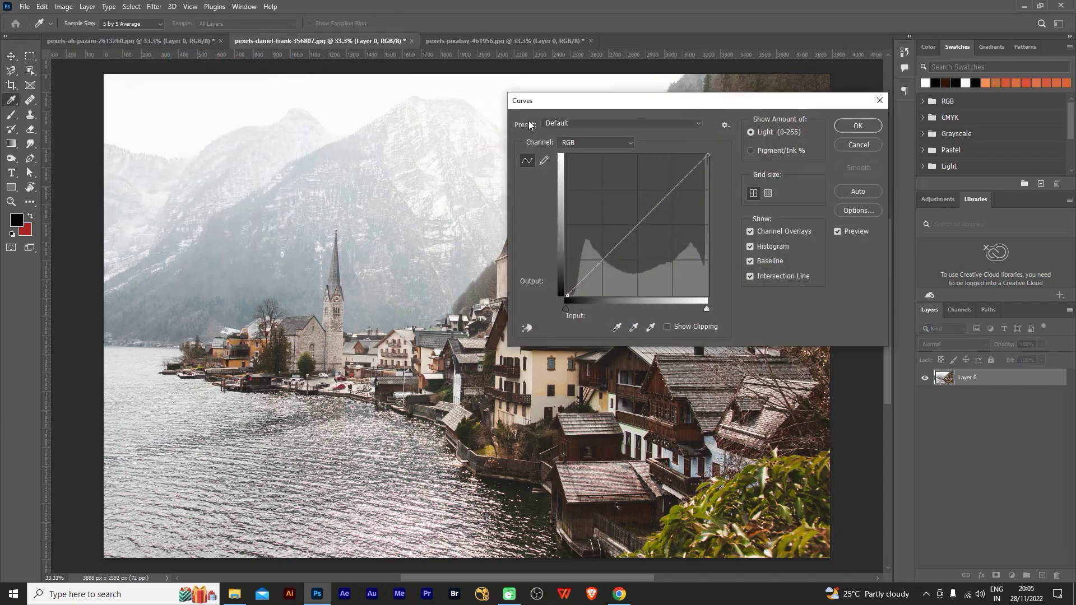
mouse_move(558, 106)
left_mouse_down()
mouse_move(439, 162)
mouse_move(652, 193)
left_mouse_up()
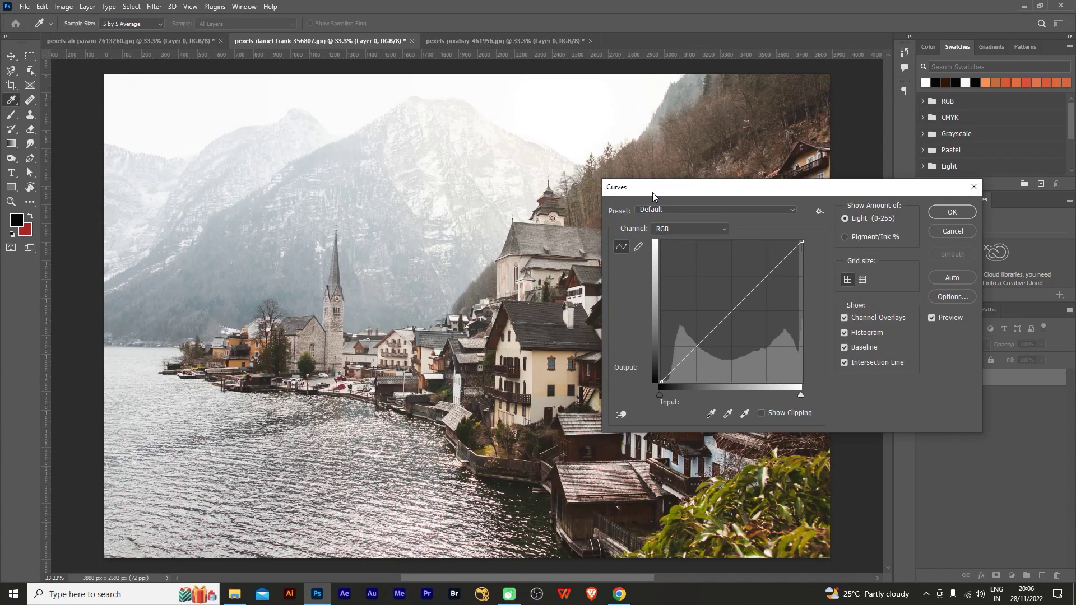
mouse_move(656, 192)
left_mouse_down()
mouse_move(748, 181)
mouse_move(139, 208)
left_mouse_up()
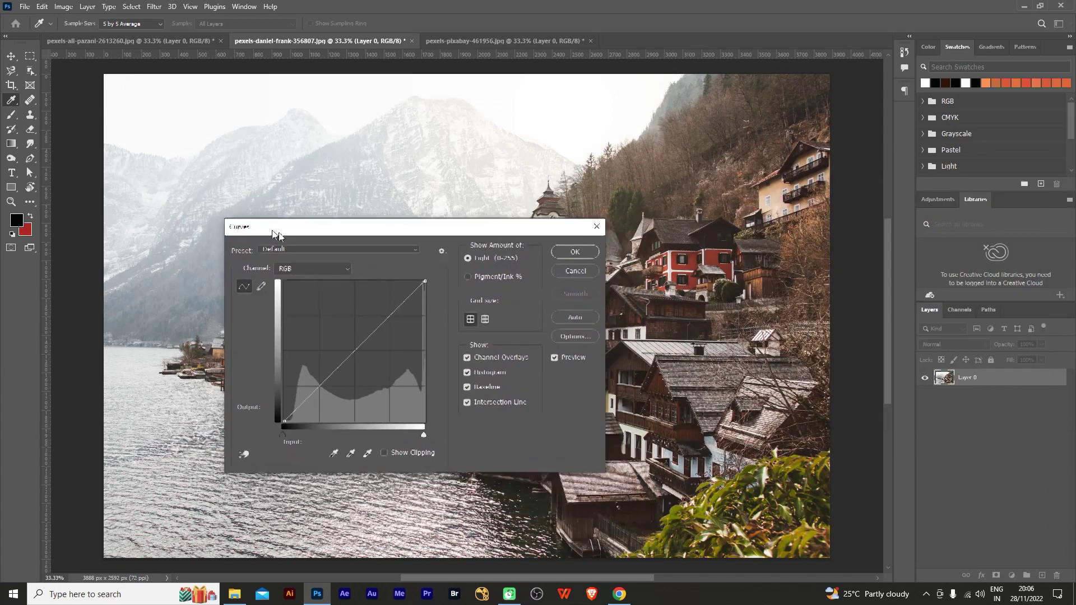
mouse_move(311, 203)
left_mouse_down()
mouse_move(987, 213)
mouse_move(956, 170)
mouse_move(859, 162)
left_mouse_up()
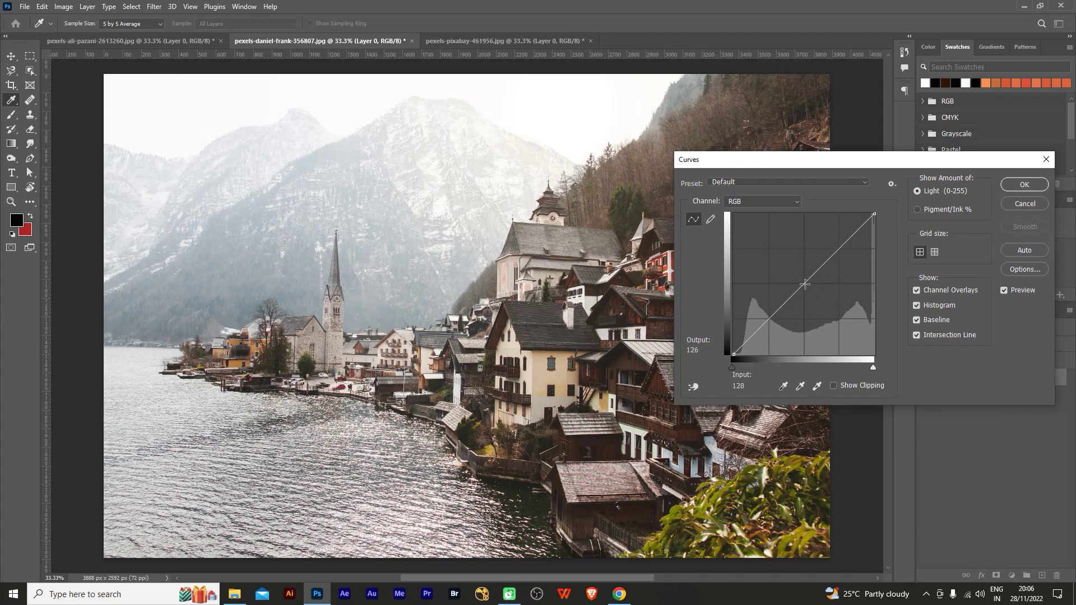
left_click_drag(805, 283, 795, 270)
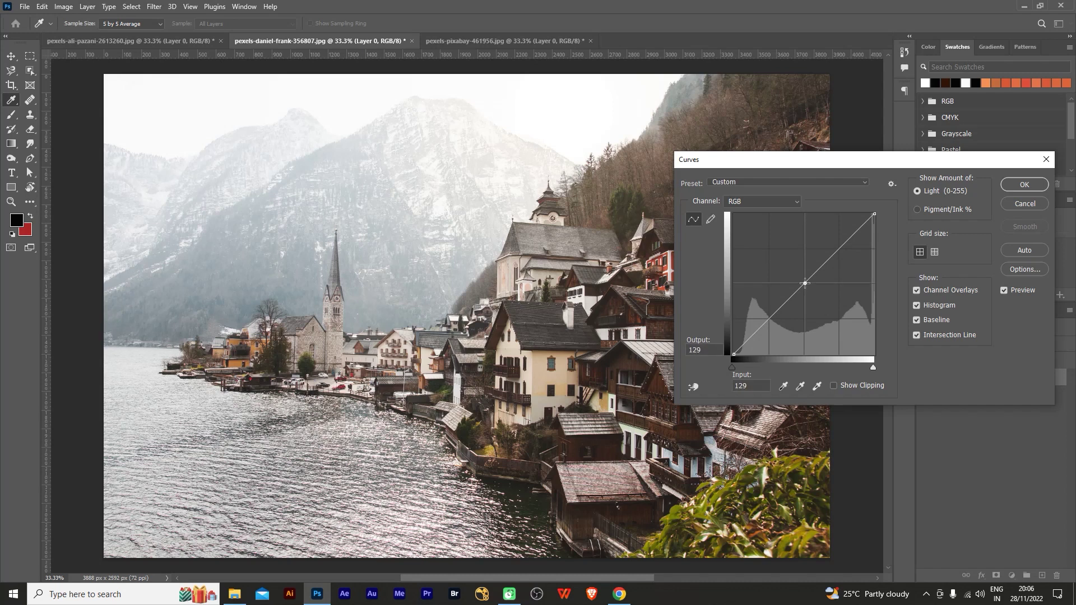
left_click_drag(774, 307, 771, 318)
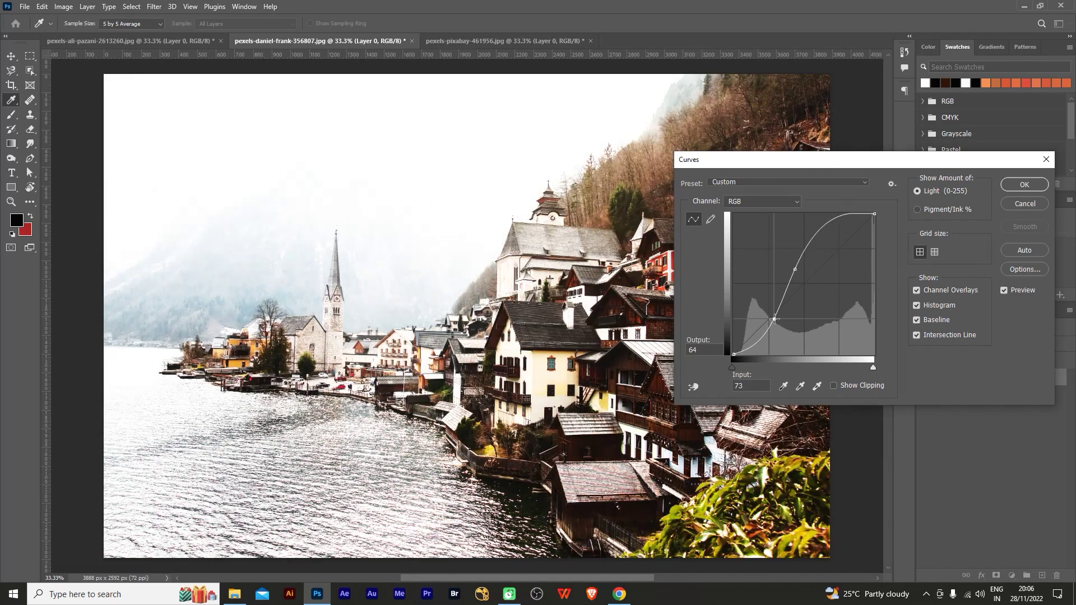
left_click_drag(833, 222, 843, 254)
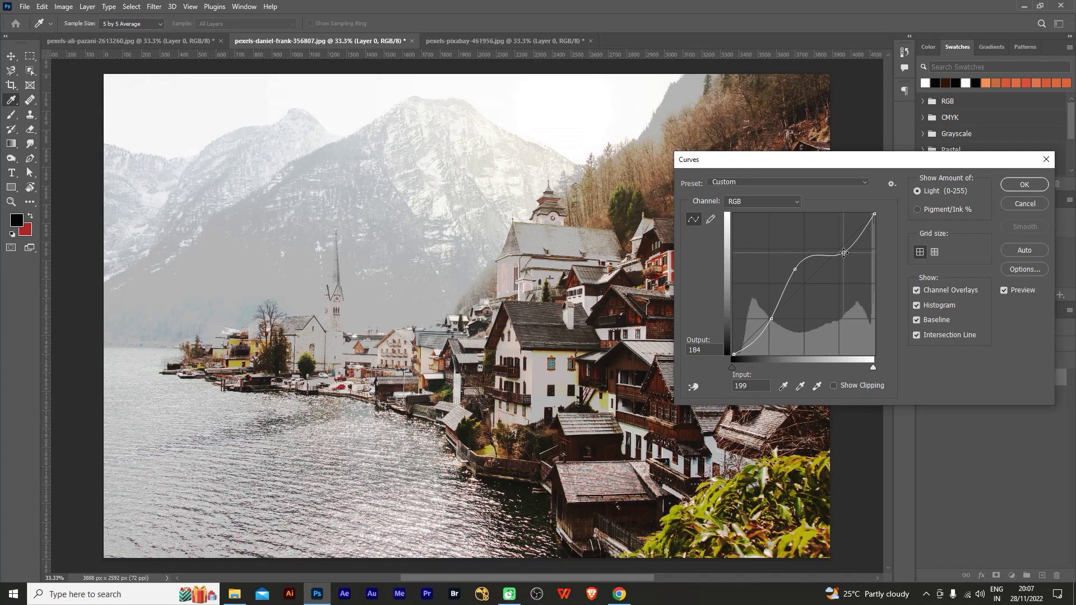
left_click(1021, 184)
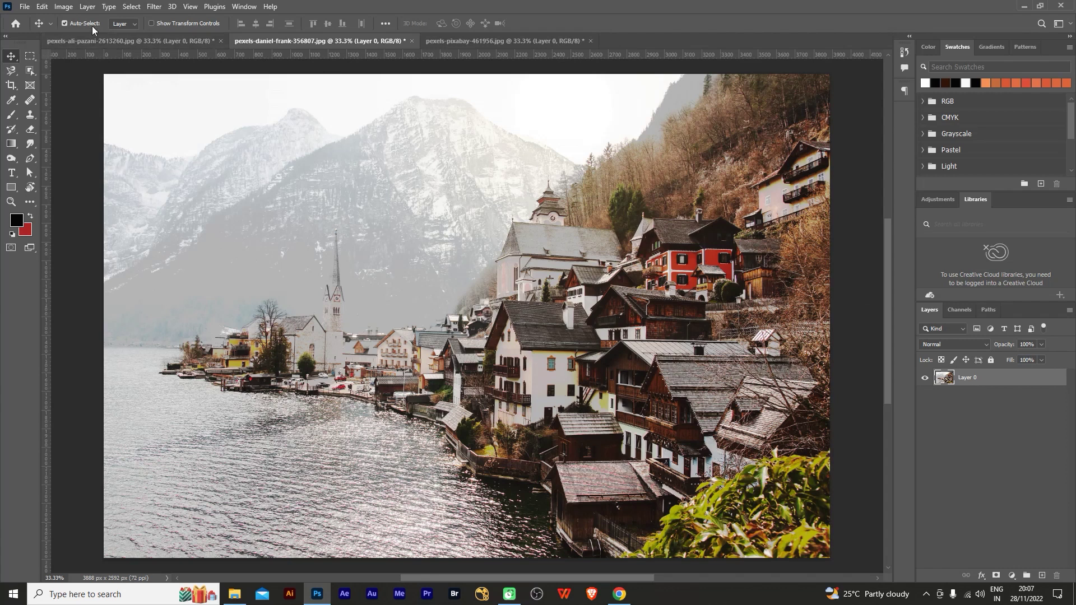
left_click(63, 7)
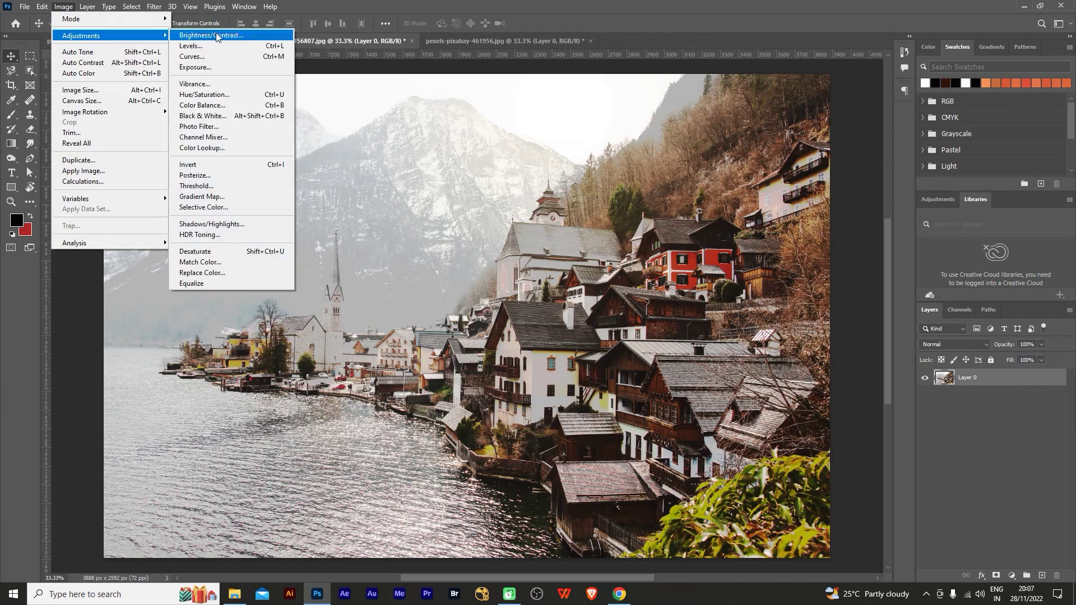
mouse_move(81, 36)
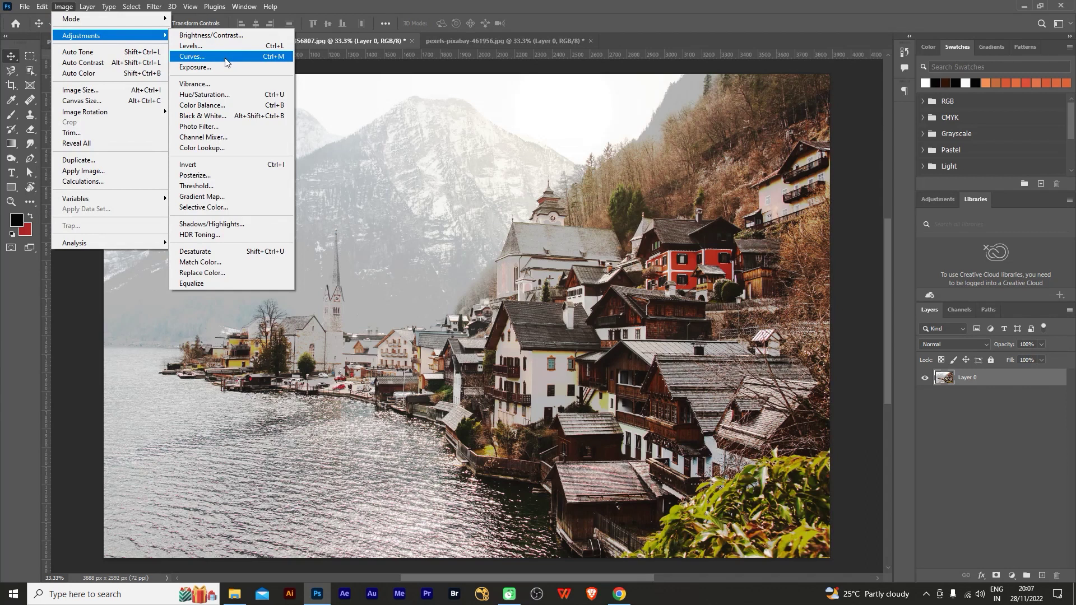
Step: Dismiss the Image menu and bring up the new adjustment layer list
left_click(315, 6)
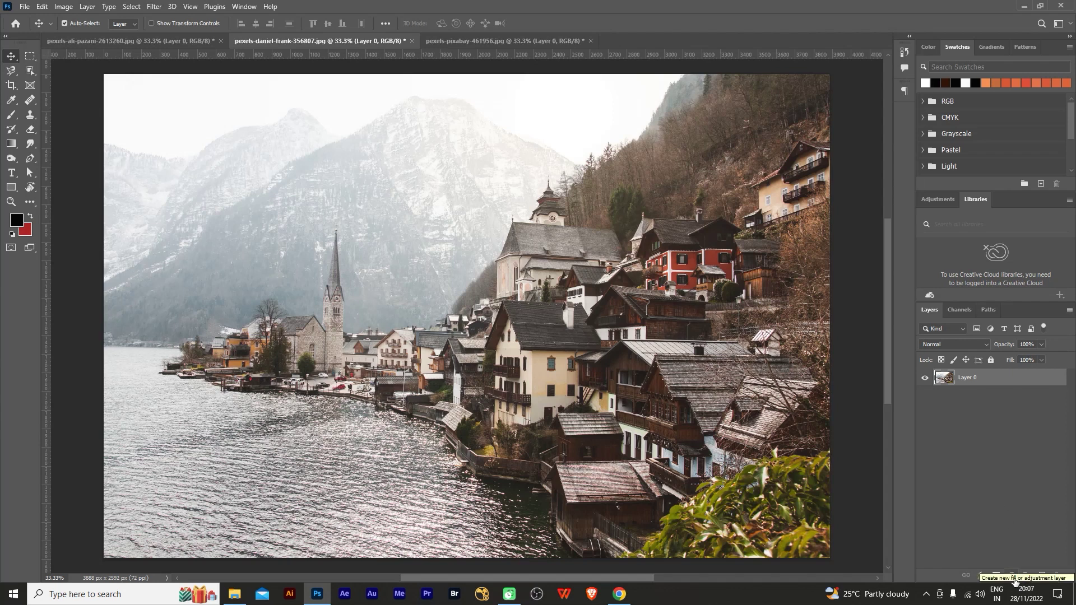
left_click(1015, 581)
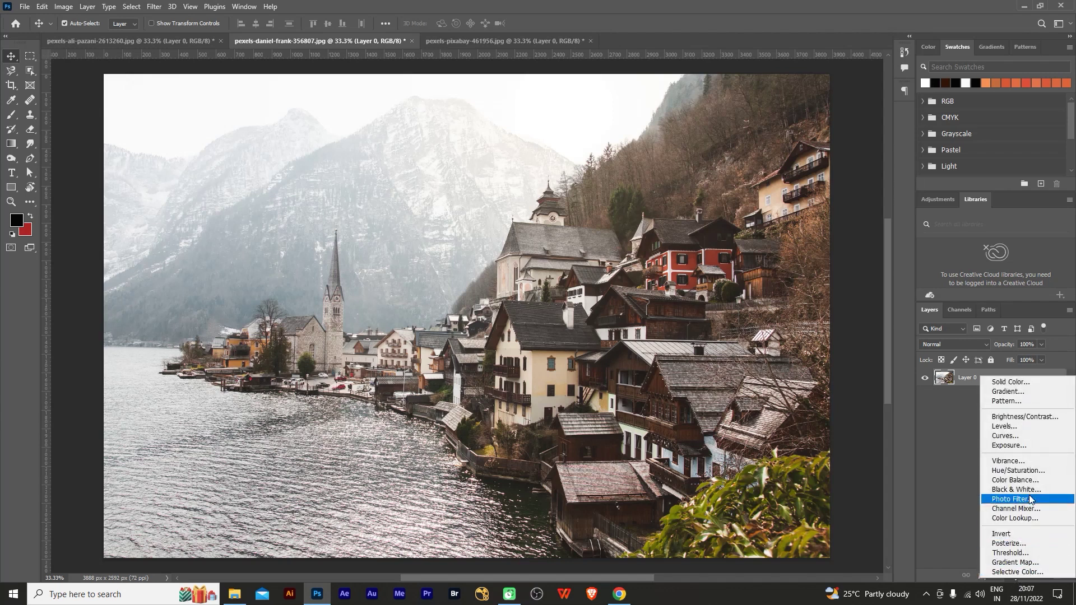
Step: Add a Curves adjustment layer and enlarge its Properties panel beside the photo
left_click(1012, 436)
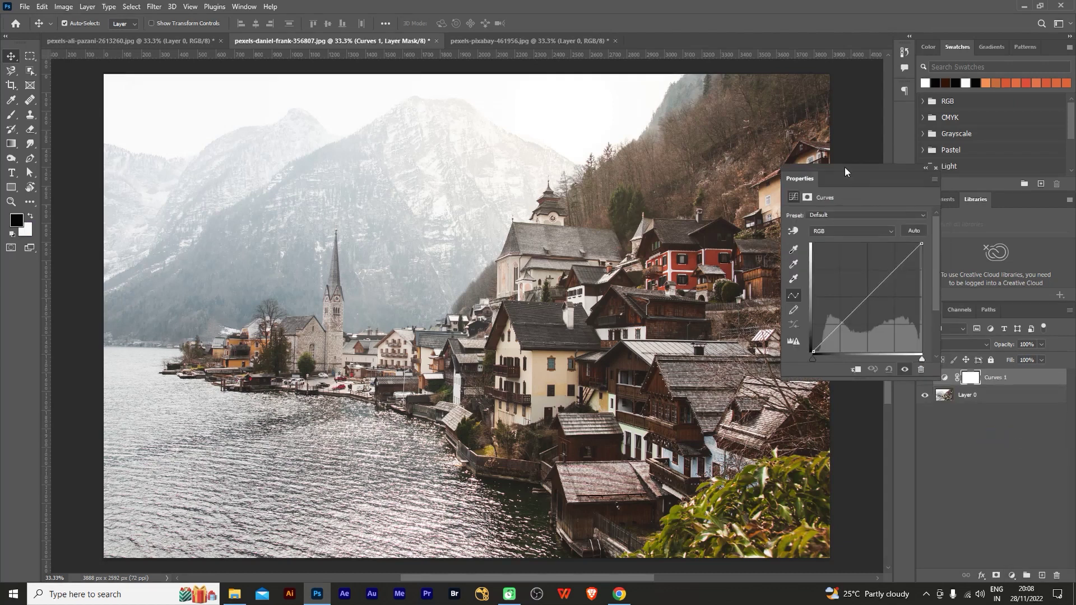
left_click_drag(845, 171, 718, 121)
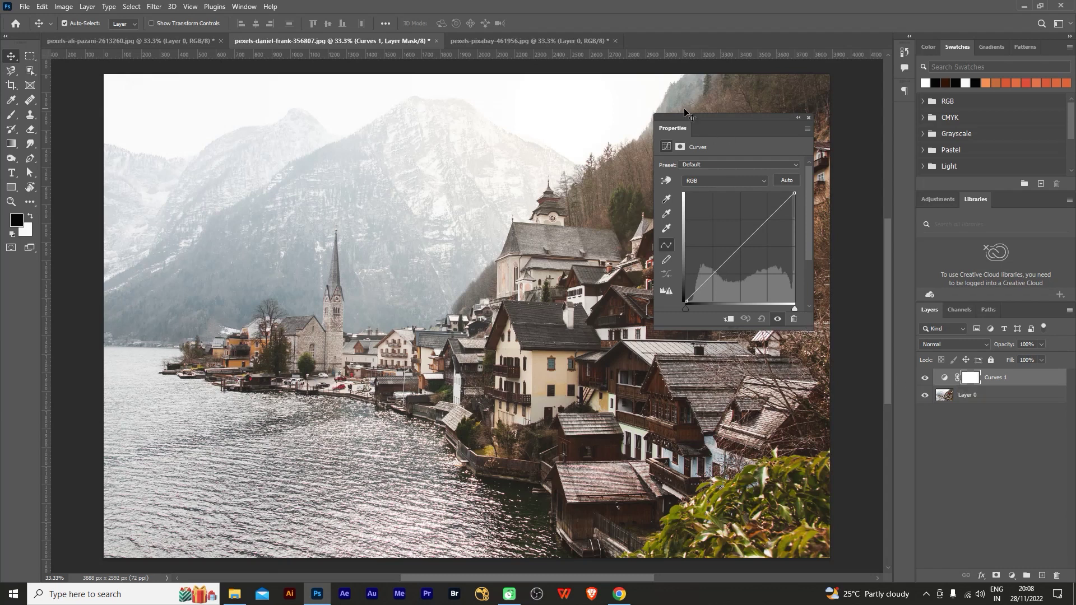
left_click_drag(685, 117, 618, 118)
left_click_drag(748, 336, 828, 411)
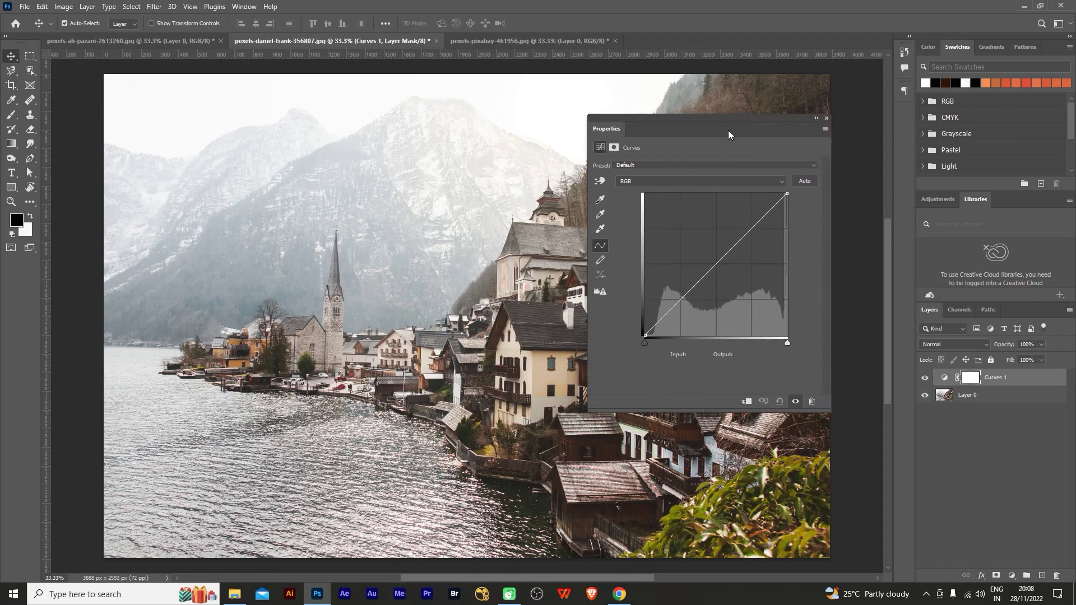
left_click_drag(729, 121, 801, 188)
Step: Shape a steep S-curve for strong contrast, then toggle the layer's visibility to compare
left_click_drag(767, 355, 767, 370)
left_click_drag(823, 310, 815, 295)
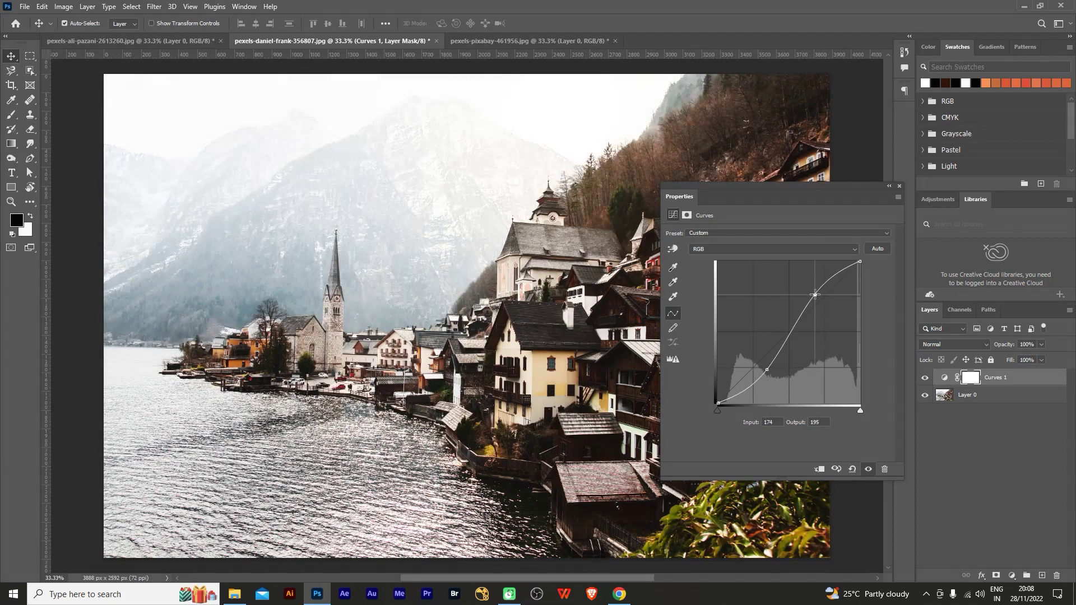
left_click_drag(798, 333, 799, 343)
left_click_drag(833, 269, 832, 275)
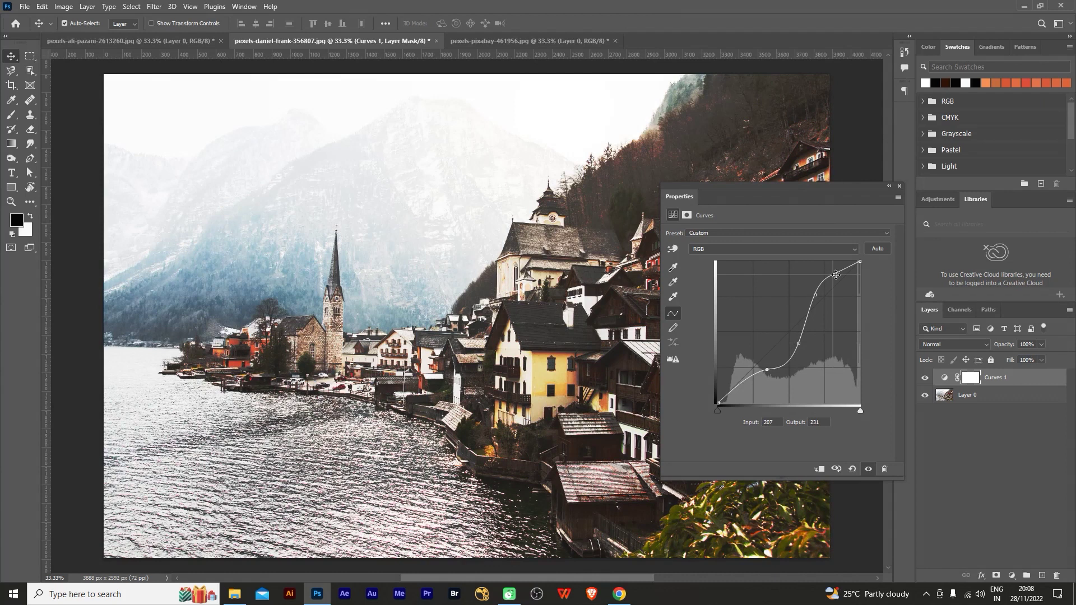
left_click(899, 186)
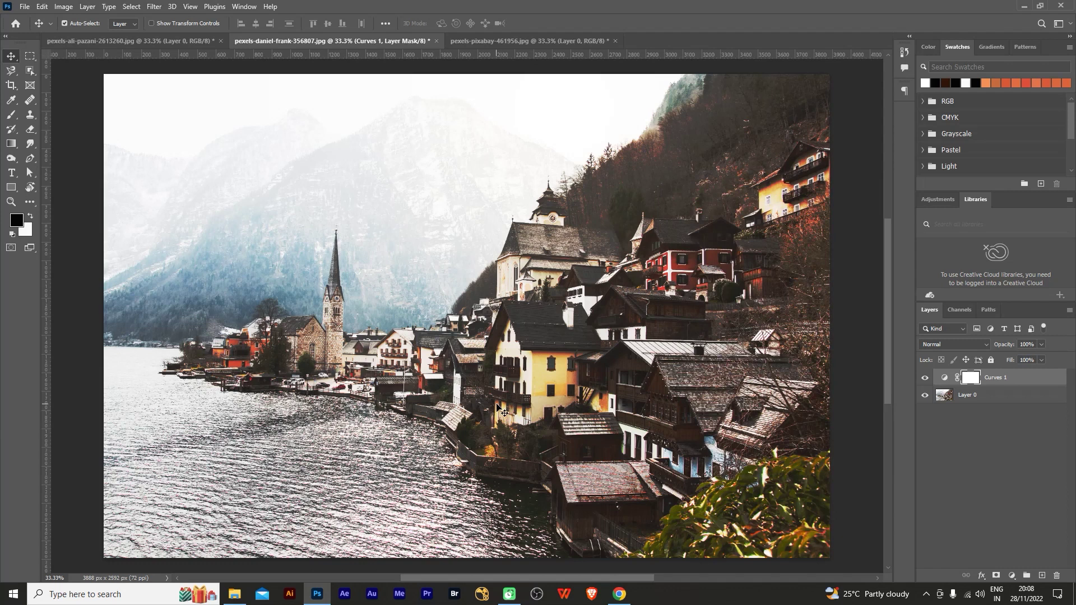
left_click(925, 379)
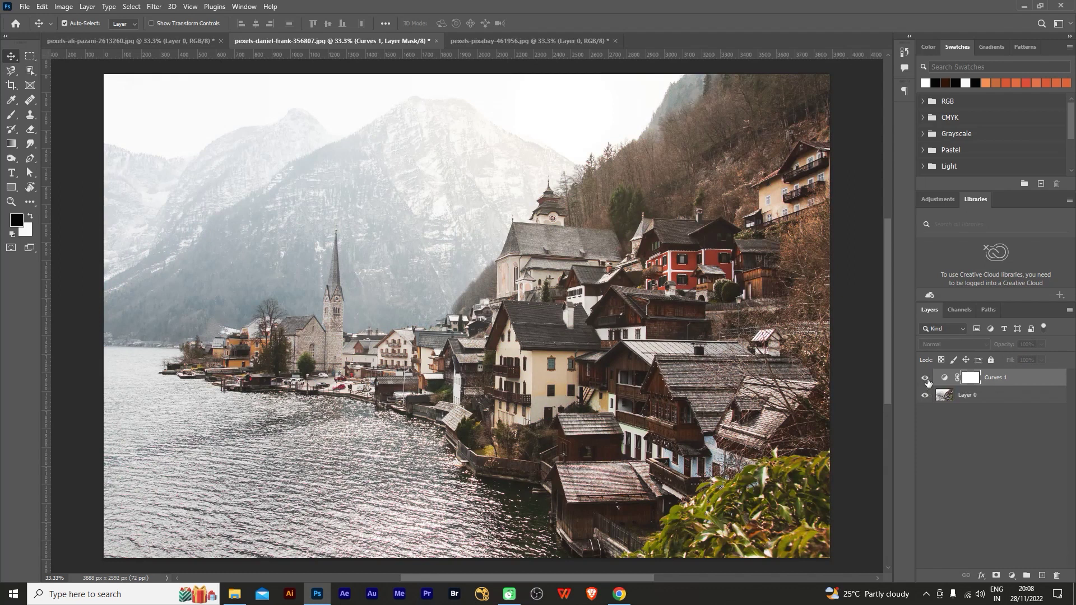
left_click(926, 380)
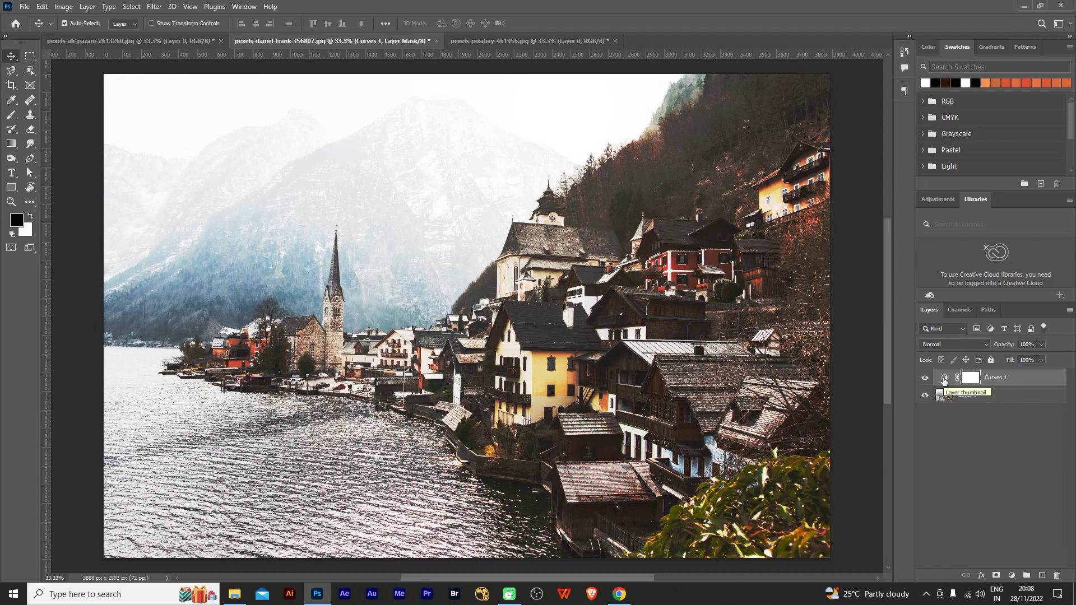
Step: Reopen Curves 1 and reshape its curve for a darker, contrastier look
double_click(944, 379)
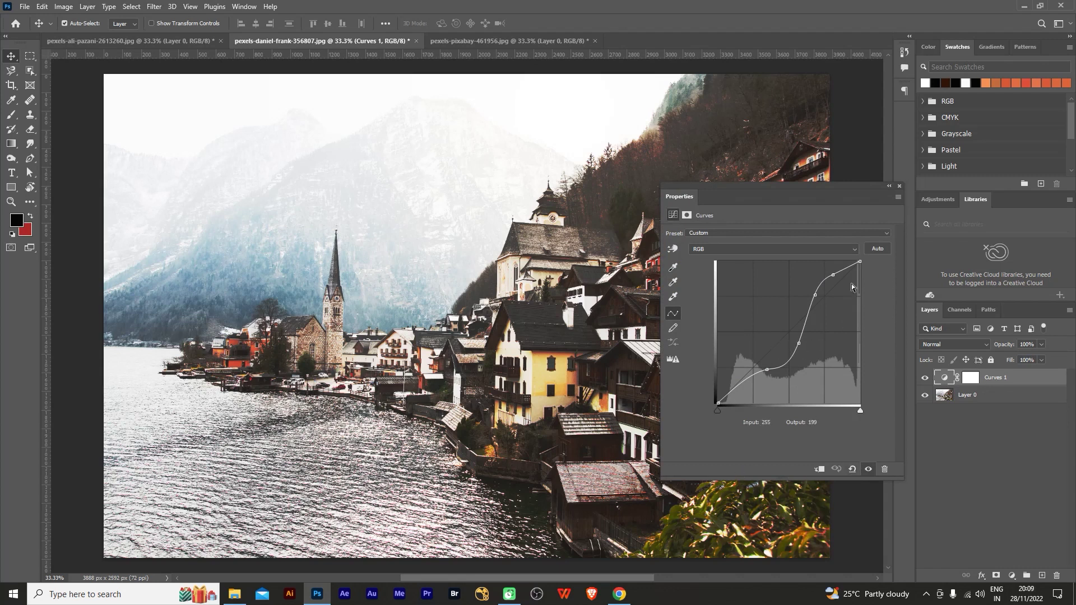
left_click_drag(803, 342, 784, 330)
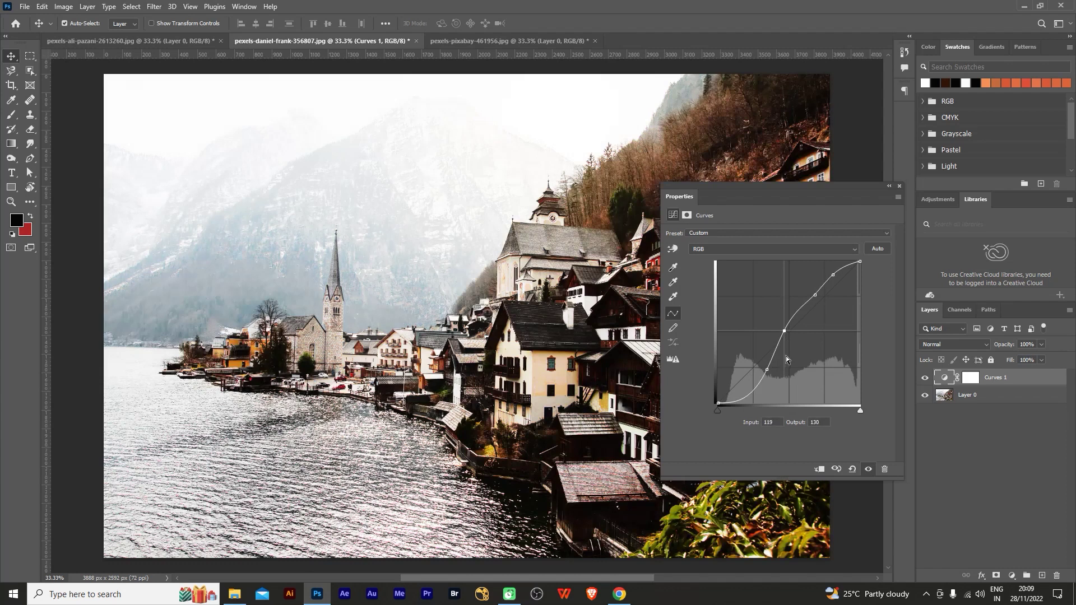
left_click_drag(767, 369, 755, 365)
left_click_drag(815, 295, 841, 287)
left_click_drag(784, 331, 804, 340)
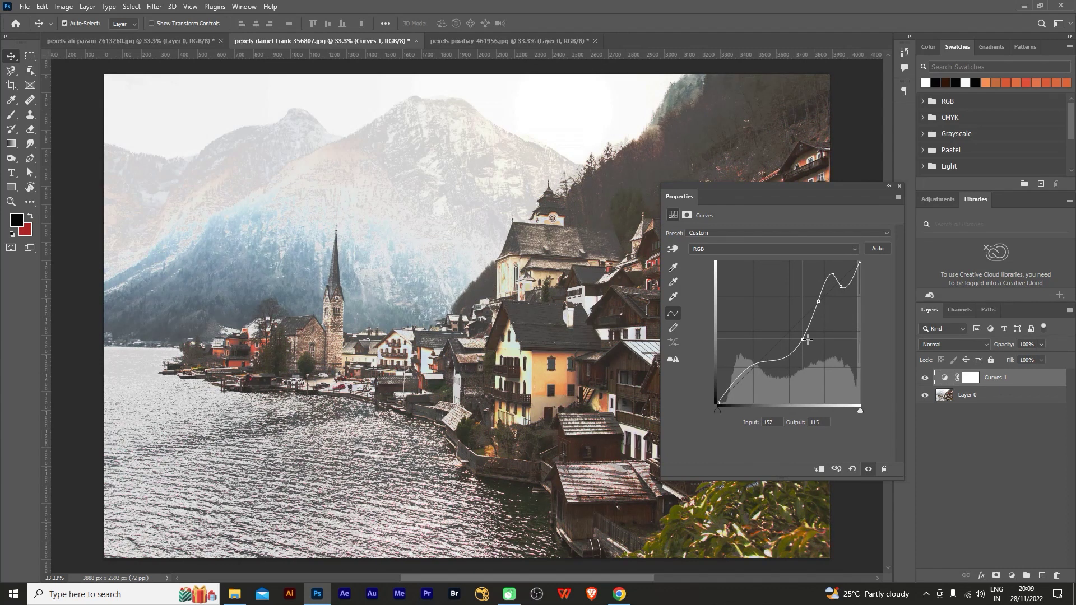
Step: Close the Curves settings and delete the Curves 1 adjustment layer
left_click(899, 186)
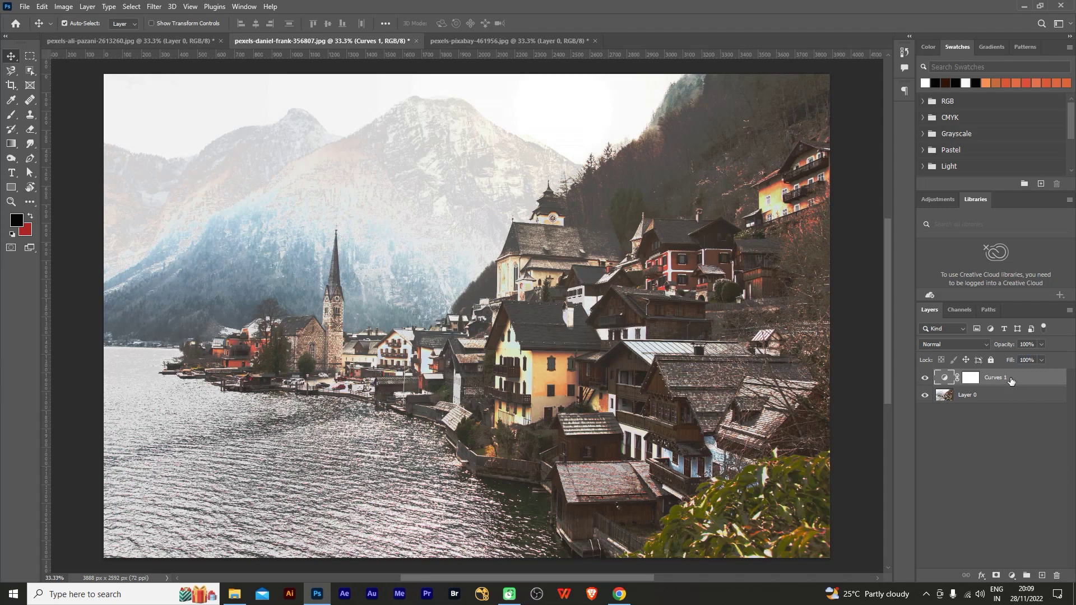
key("Delete")
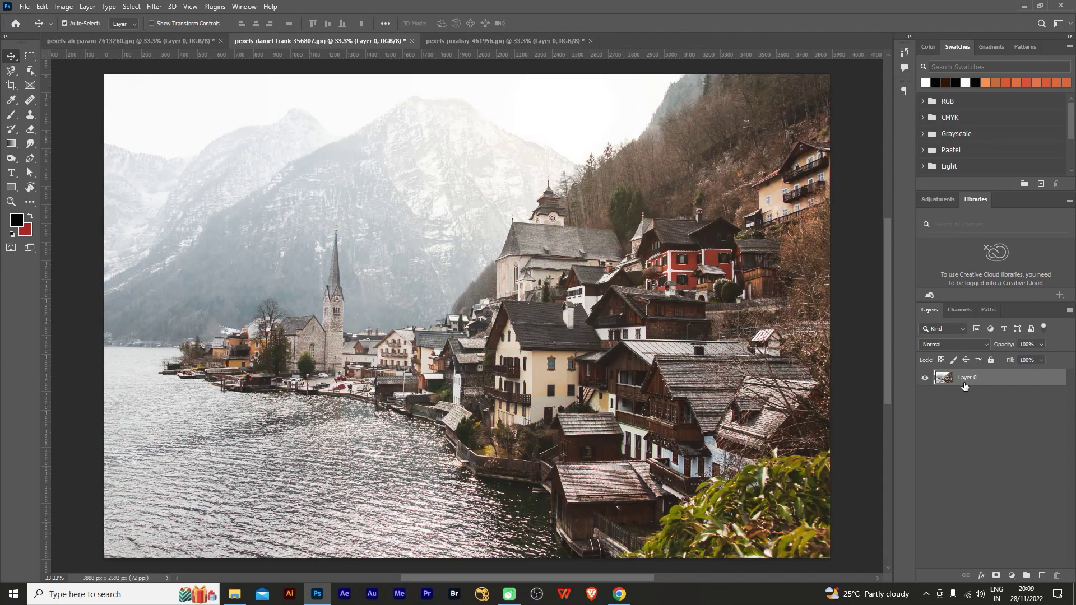
left_click(62, 9)
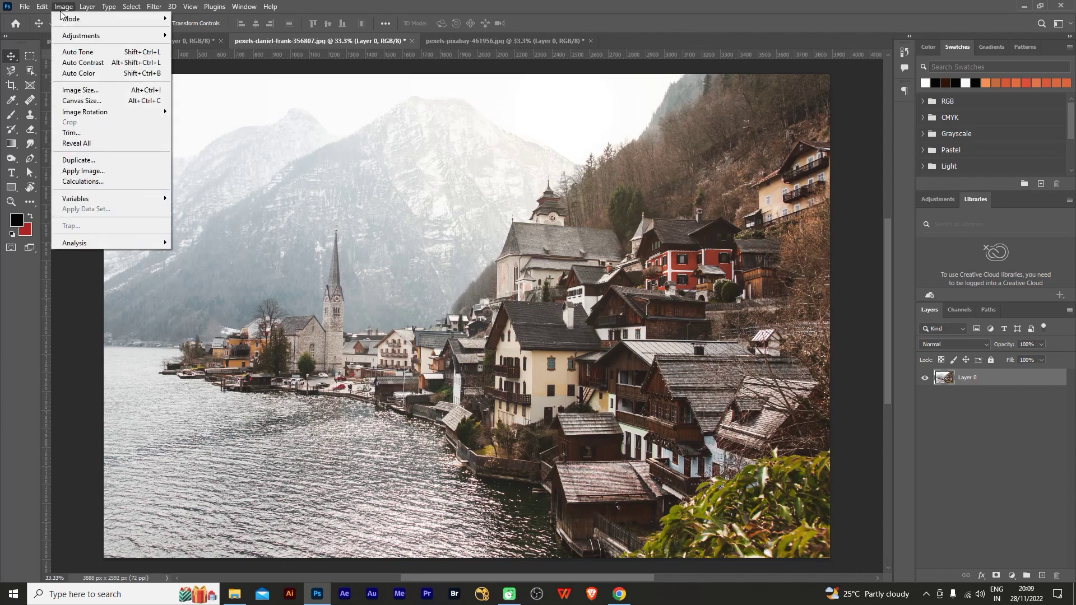
mouse_move(81, 35)
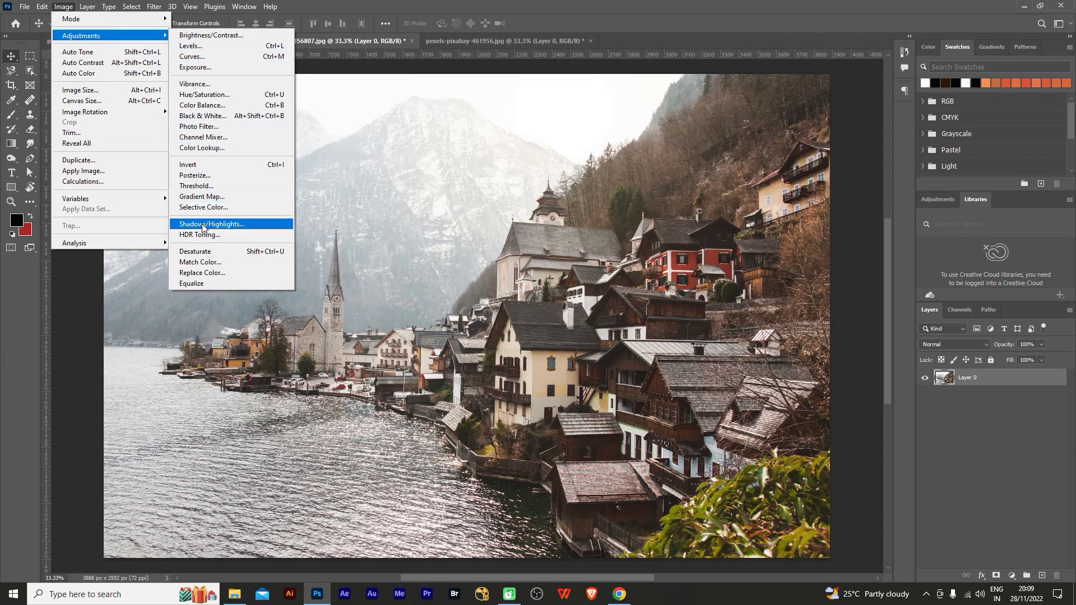
Step: Convert the village photo's Layer 0 into a smart object
left_click(988, 443)
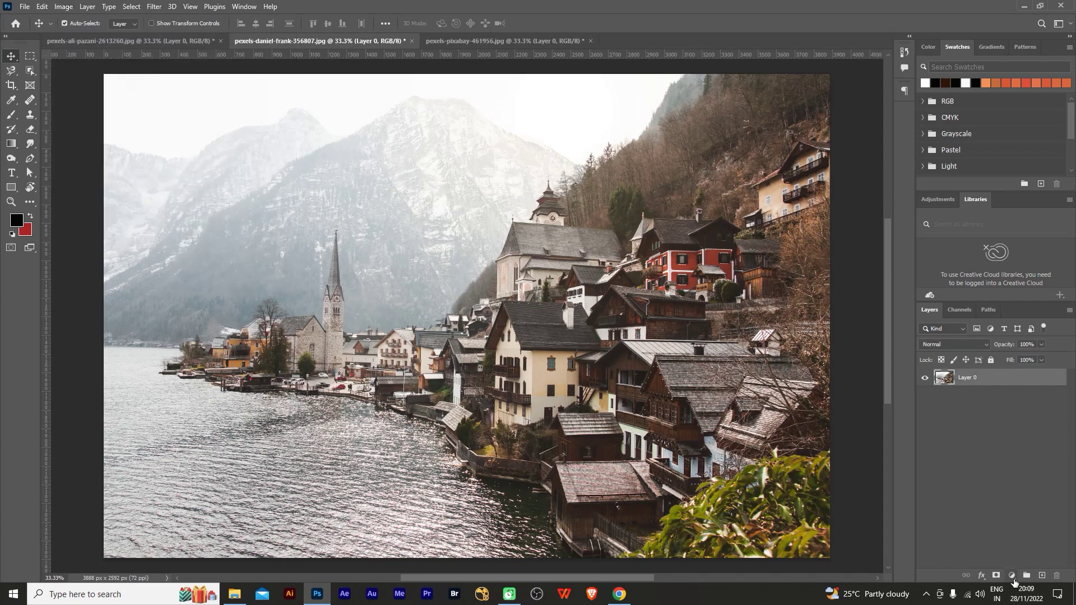
left_click(1012, 577)
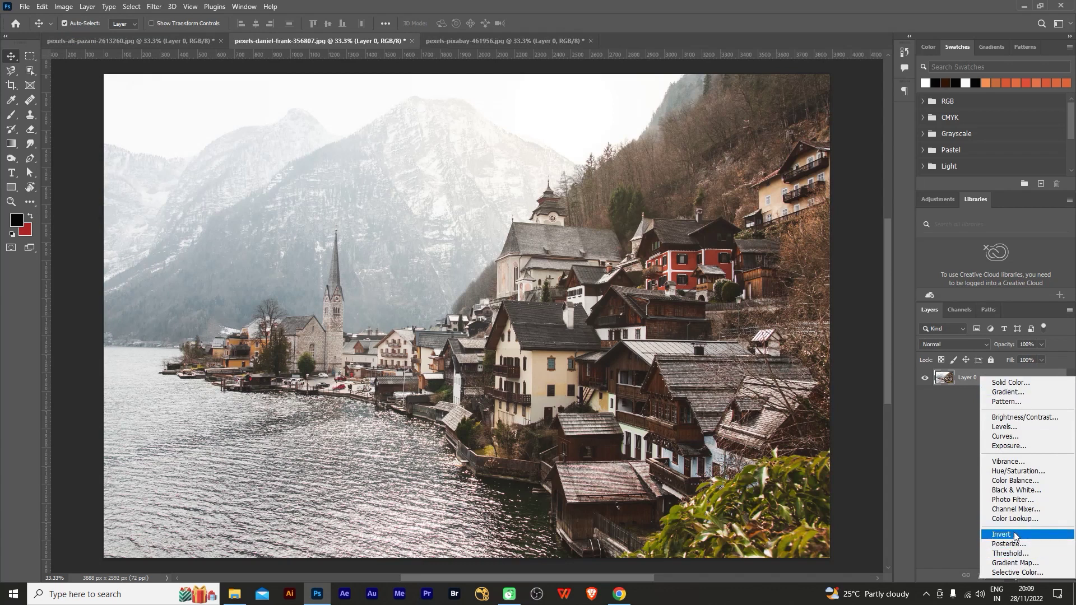
left_click(947, 454)
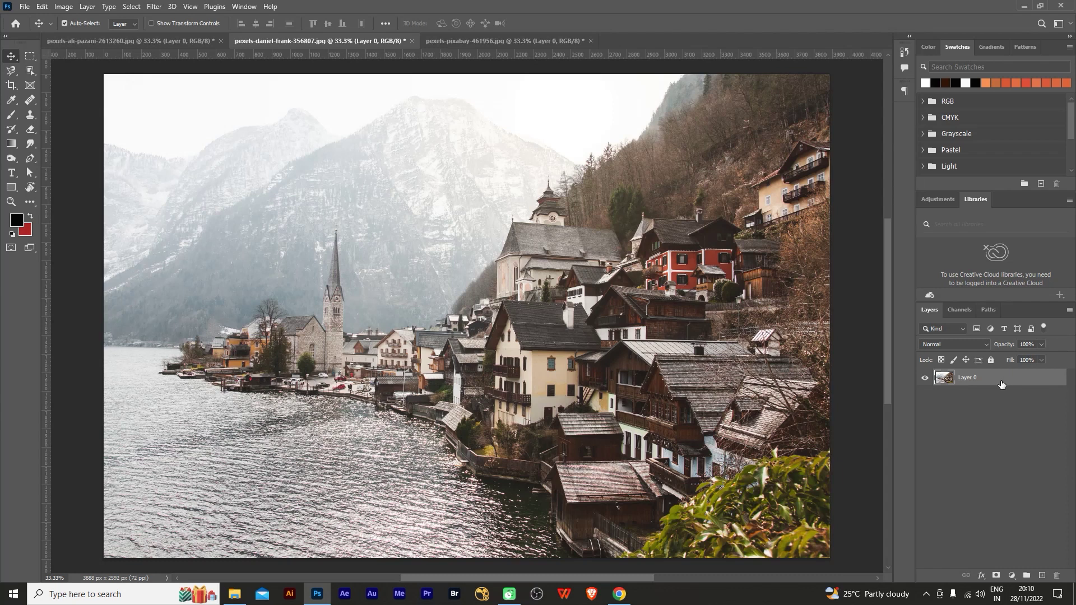
right_click(982, 382)
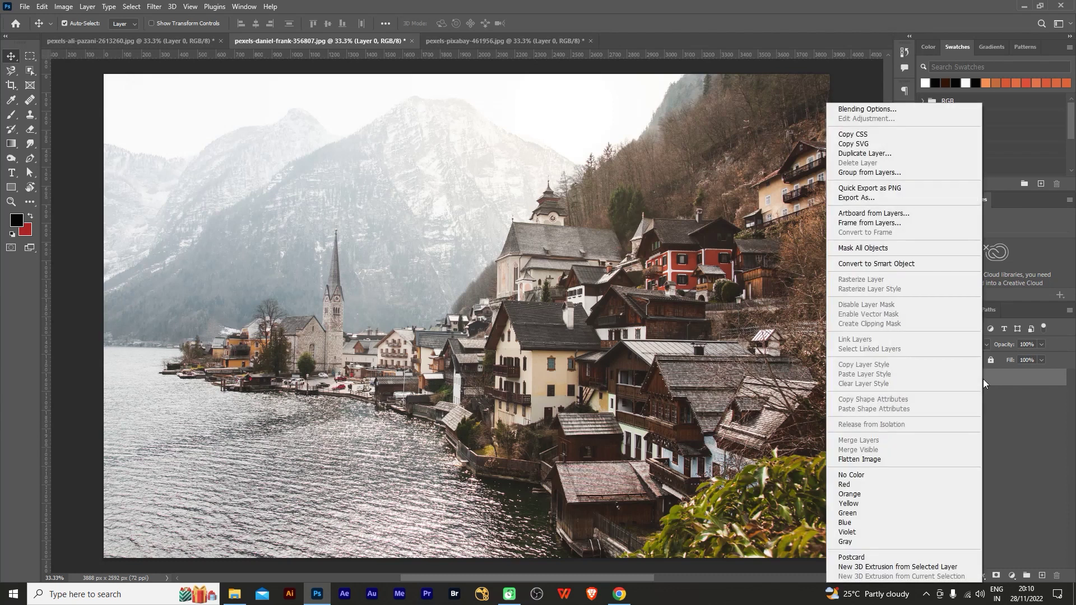
left_click(877, 266)
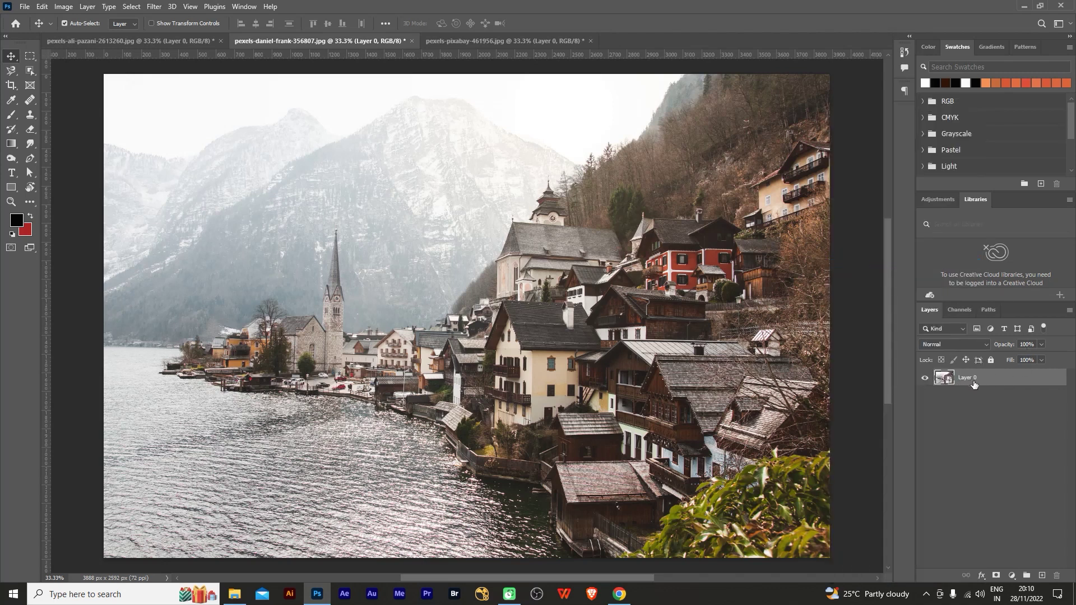
left_click(64, 6)
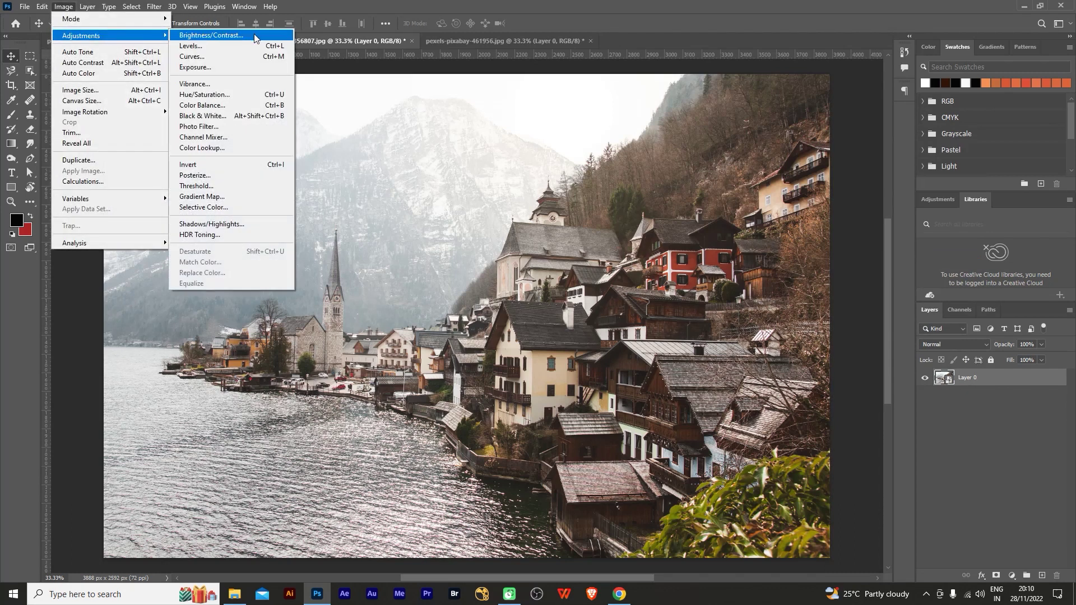
left_click(207, 56)
left_click_drag(483, 195, 489, 247)
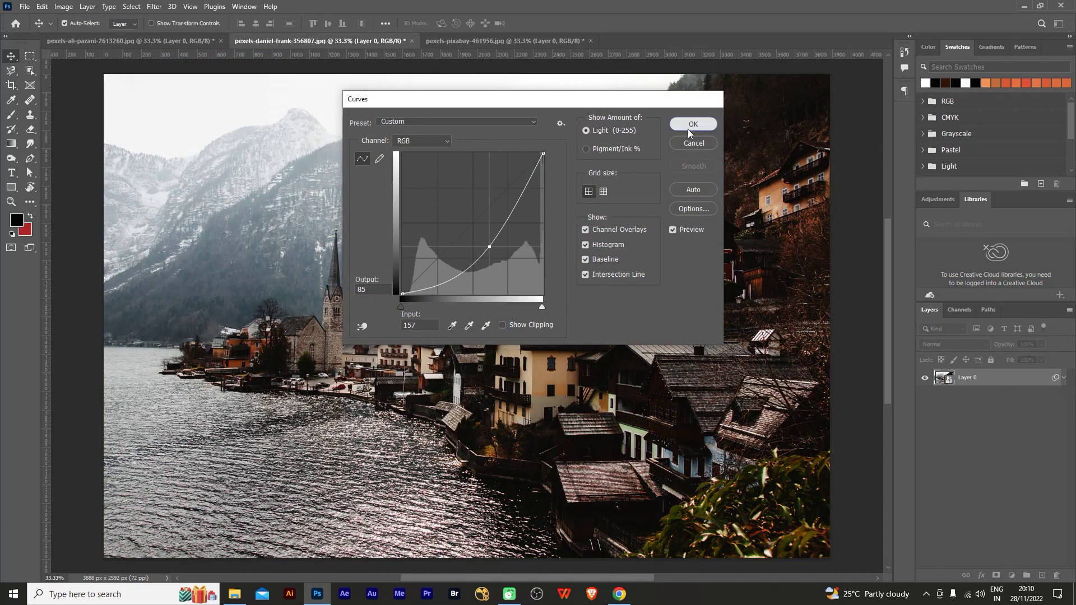
left_click(693, 124)
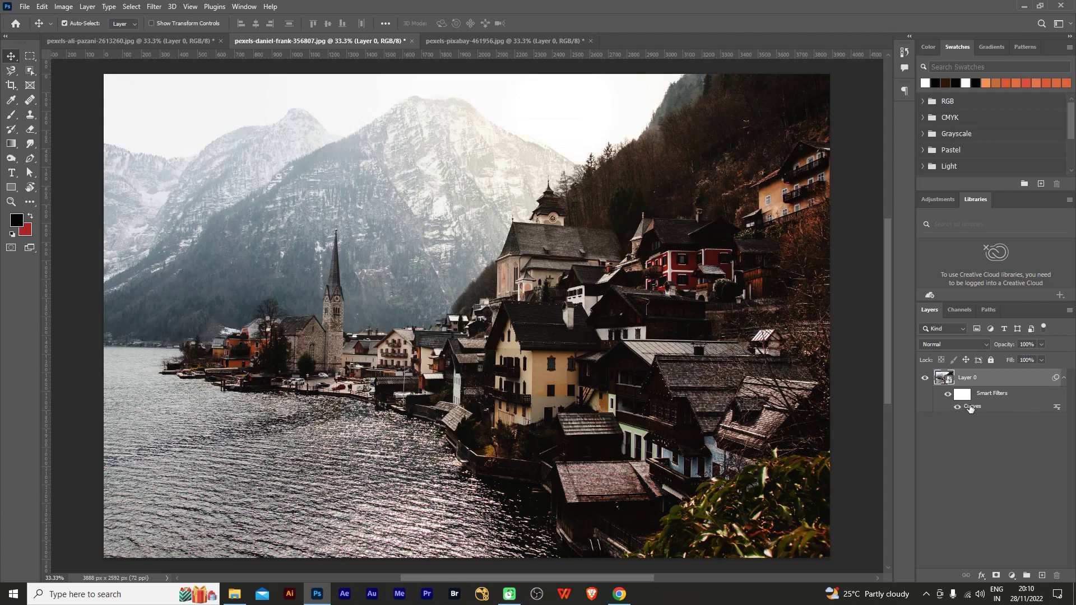
double_click(971, 408)
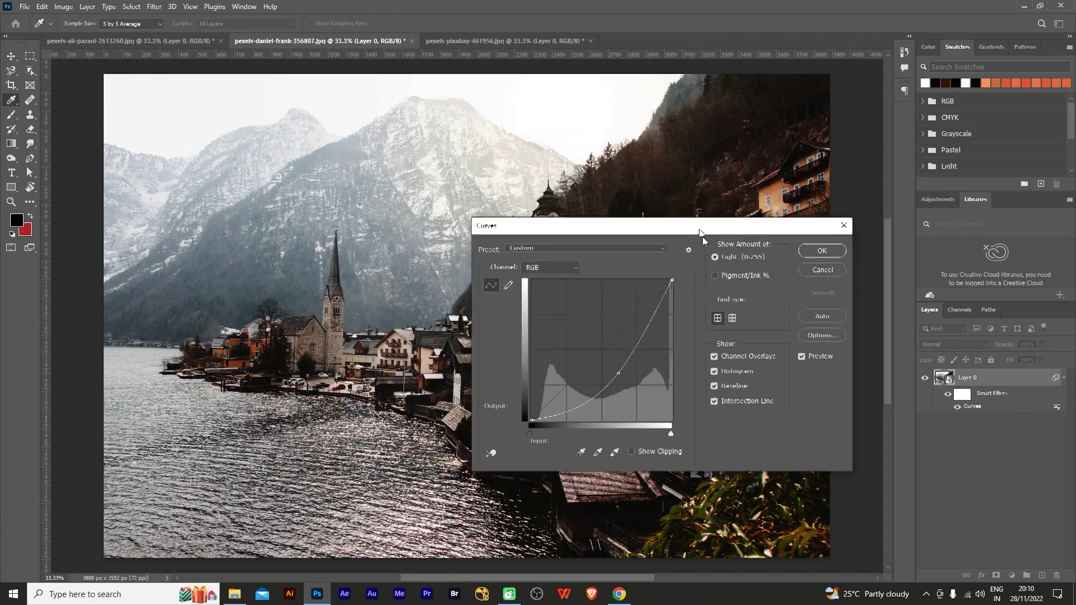
left_click_drag(570, 105, 801, 261)
mouse_move(737, 373)
left_mouse_down()
mouse_move(736, 351)
mouse_move(750, 364)
left_mouse_up()
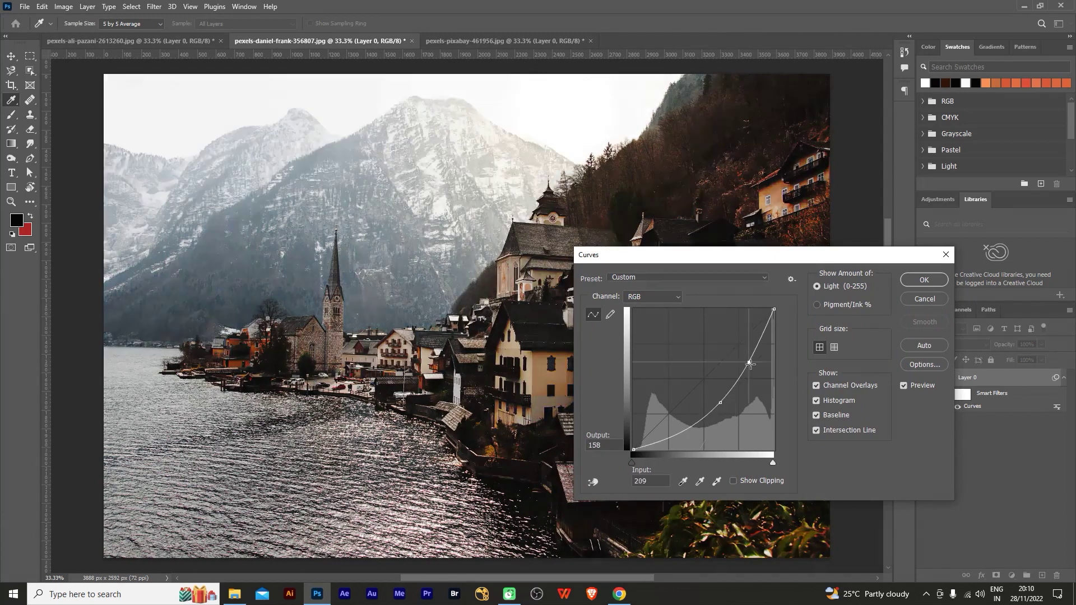
left_click_drag(682, 440, 682, 416)
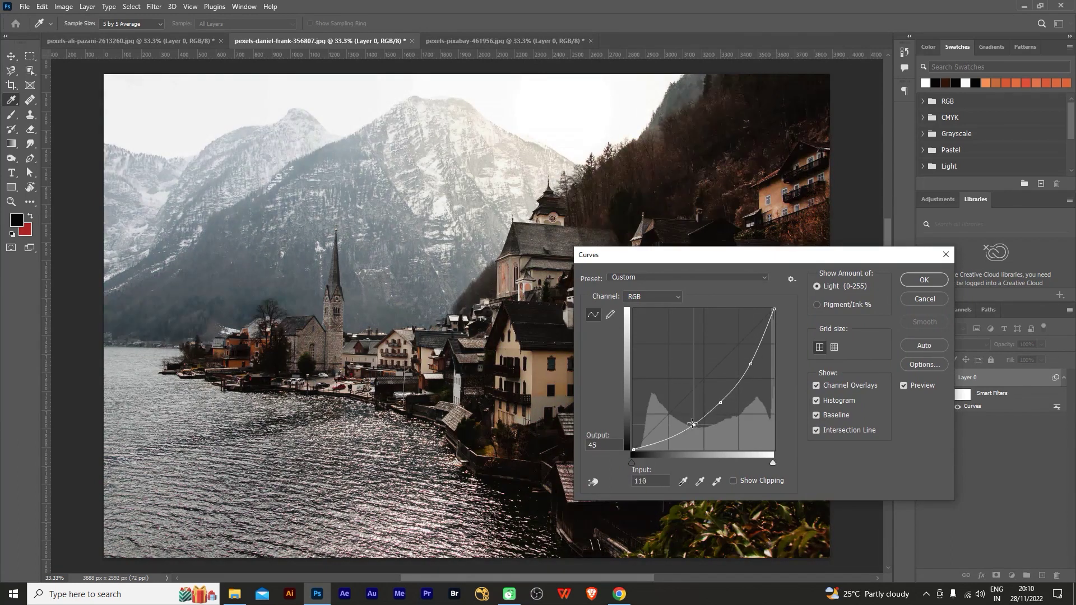
left_click(926, 281)
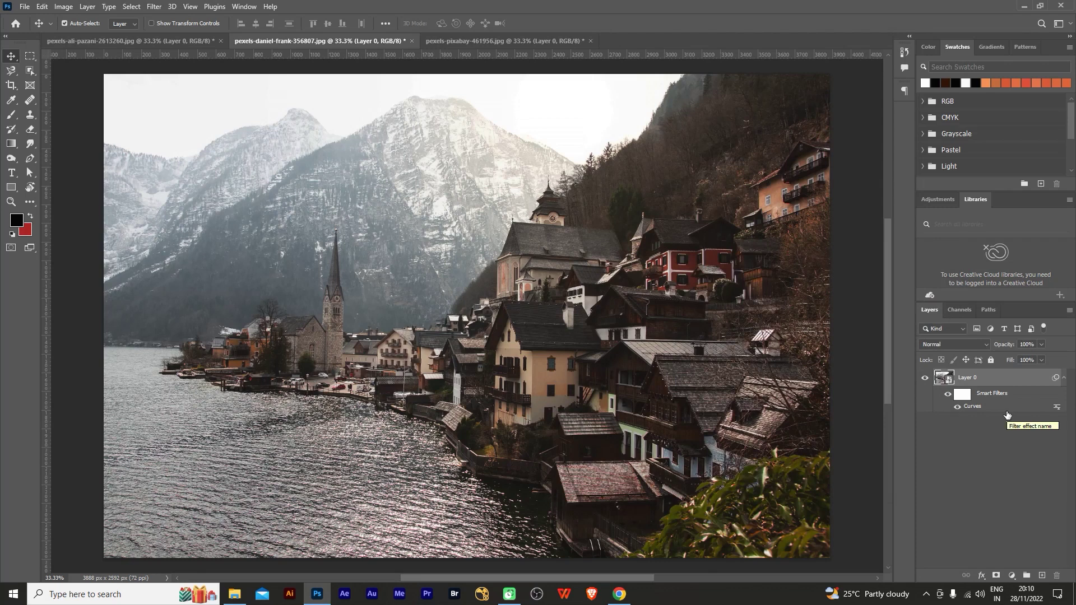
left_click(72, 7)
mouse_move(80, 35)
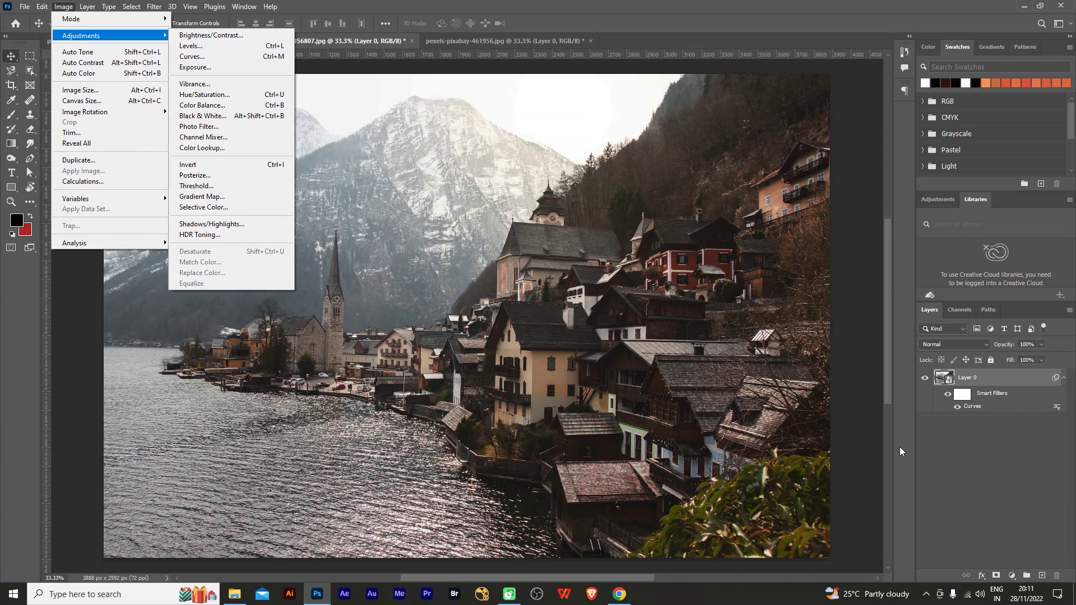
left_click(943, 500)
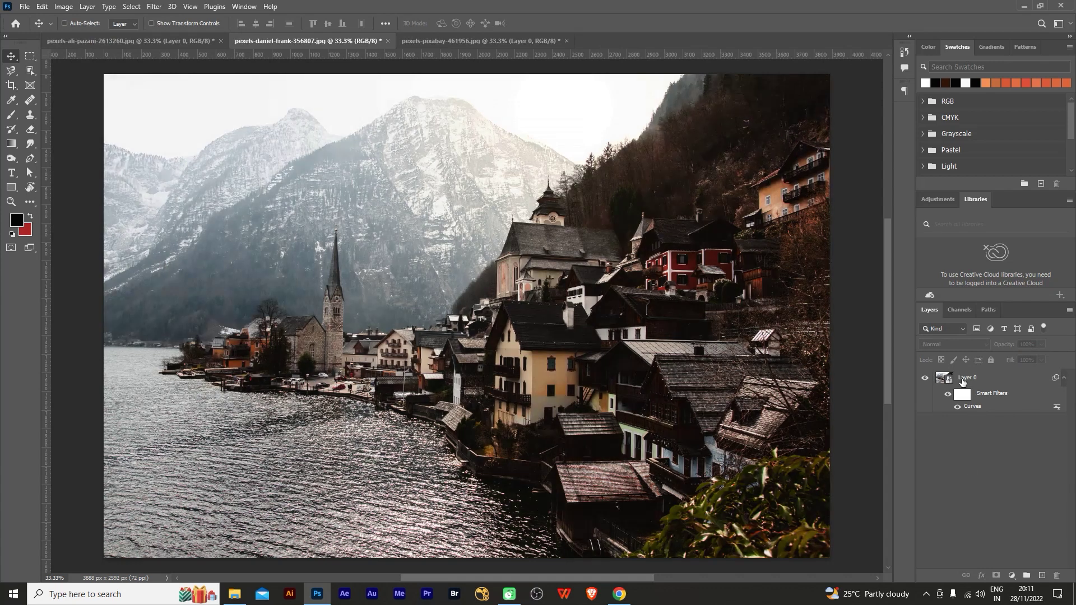
key("ctrl+z")
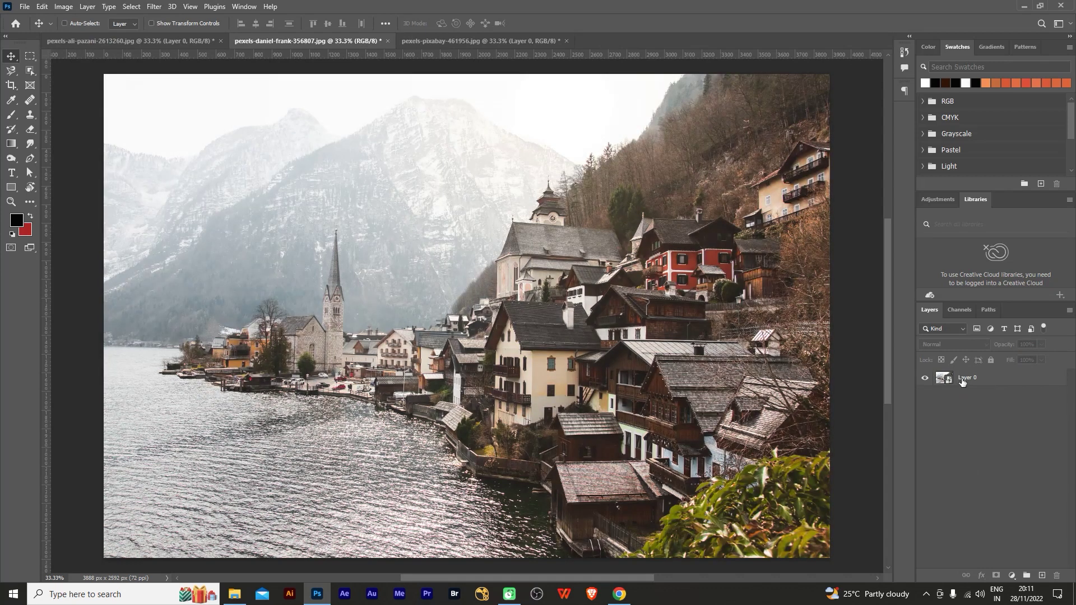
left_click(962, 380)
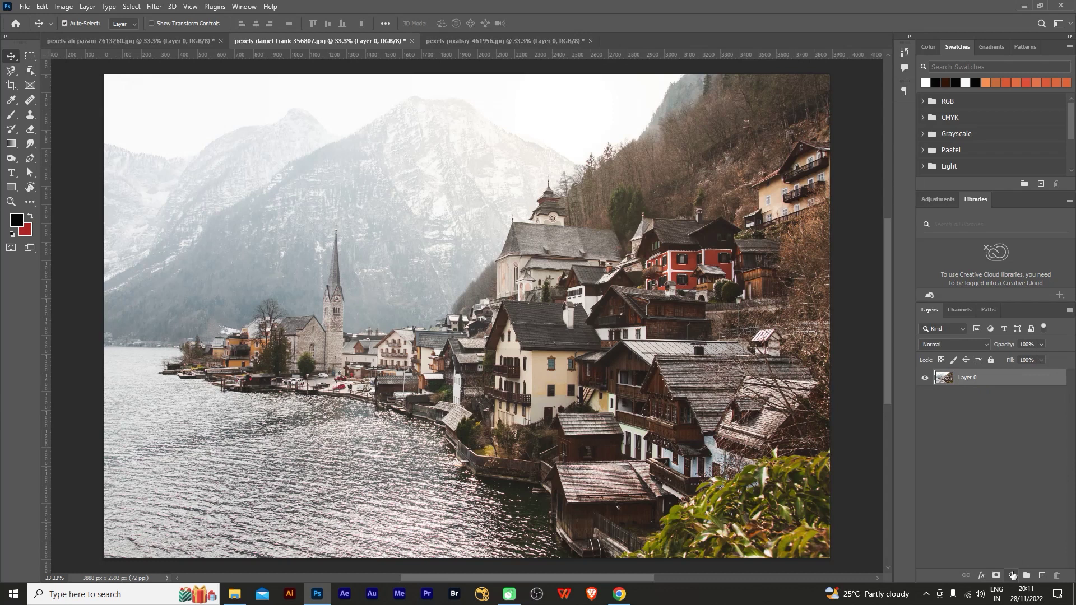
Step: Add a default Curves 1 adjustment layer above the village photo
left_click(1012, 575)
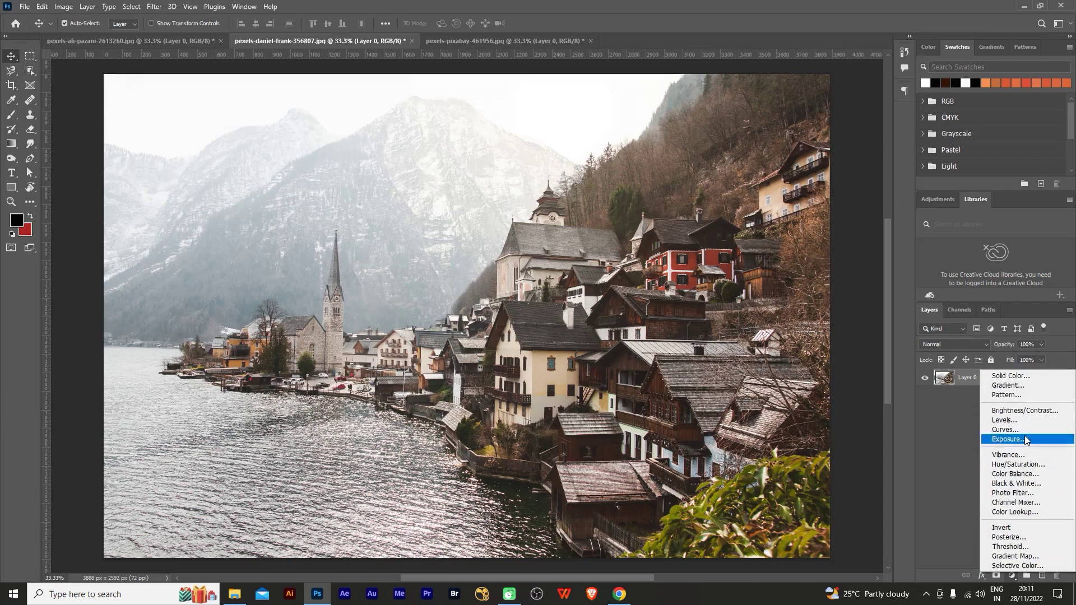
left_click(952, 456)
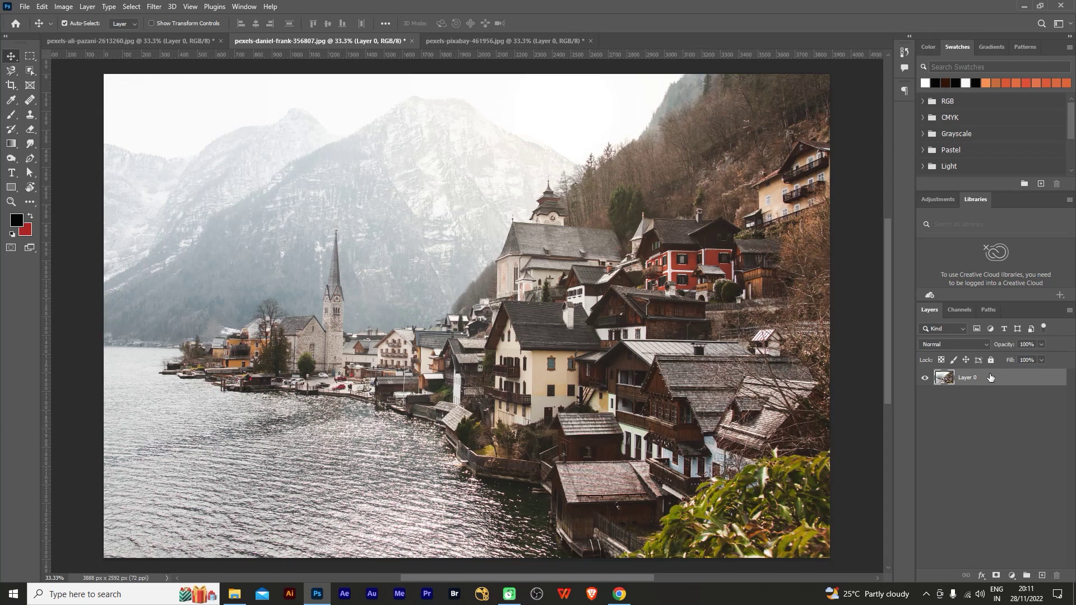
left_click(1012, 576)
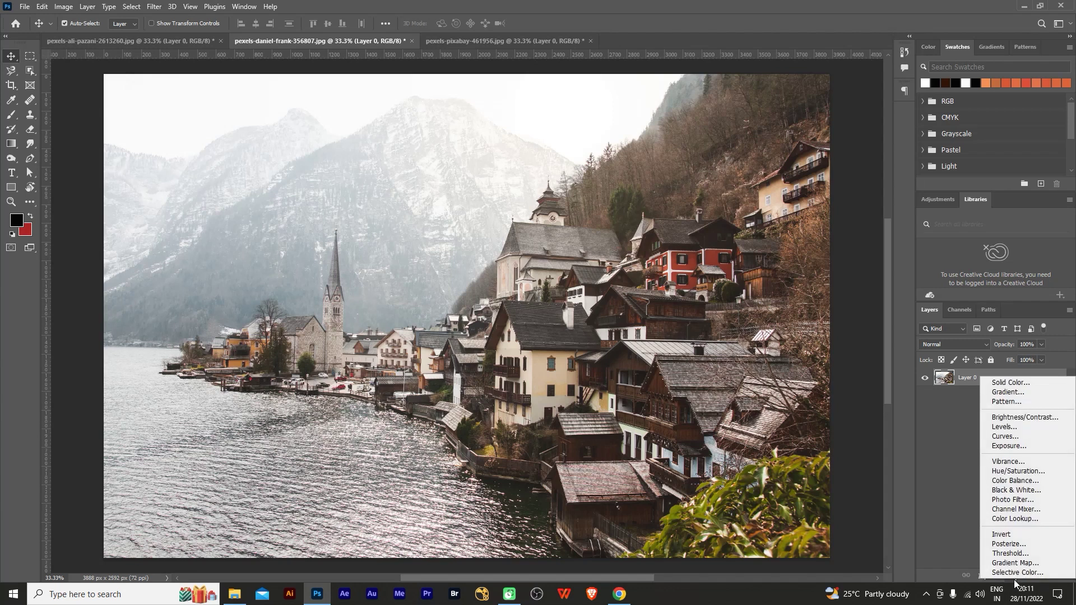
left_click(955, 502)
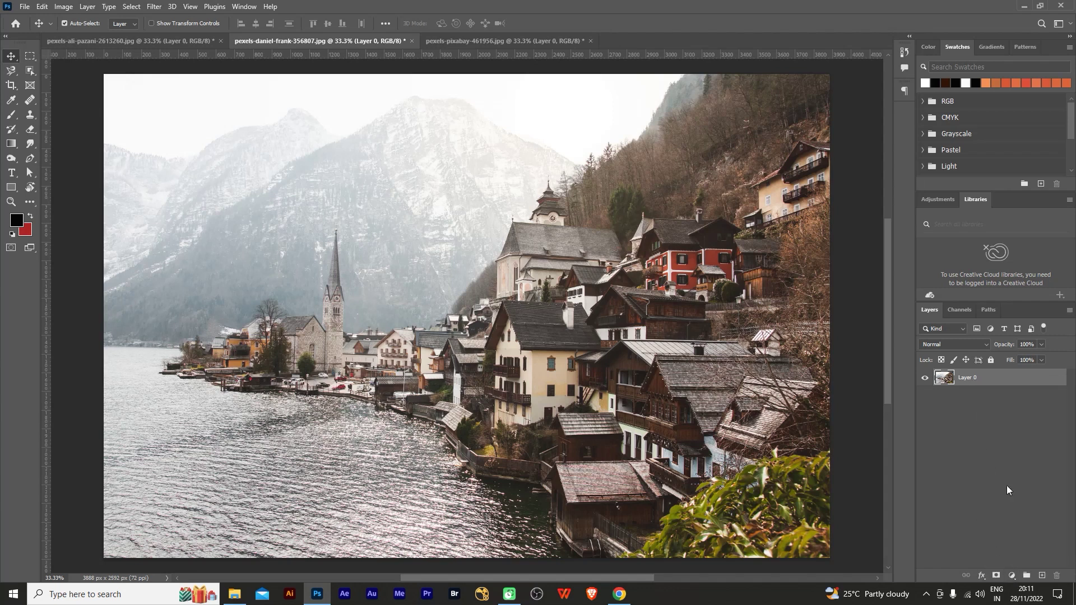
left_click(1012, 576)
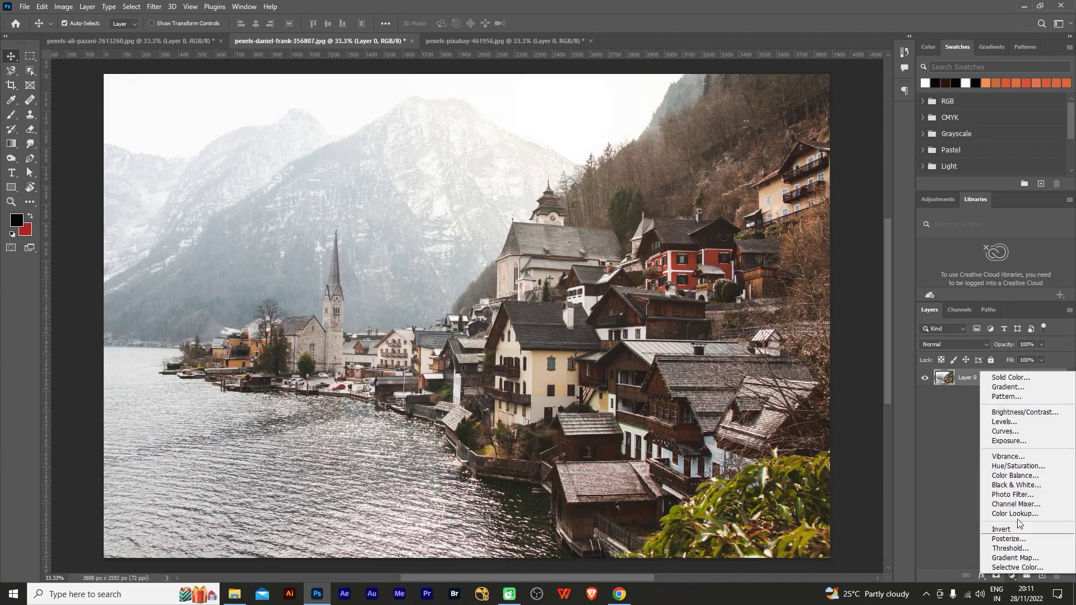
left_click(1002, 430)
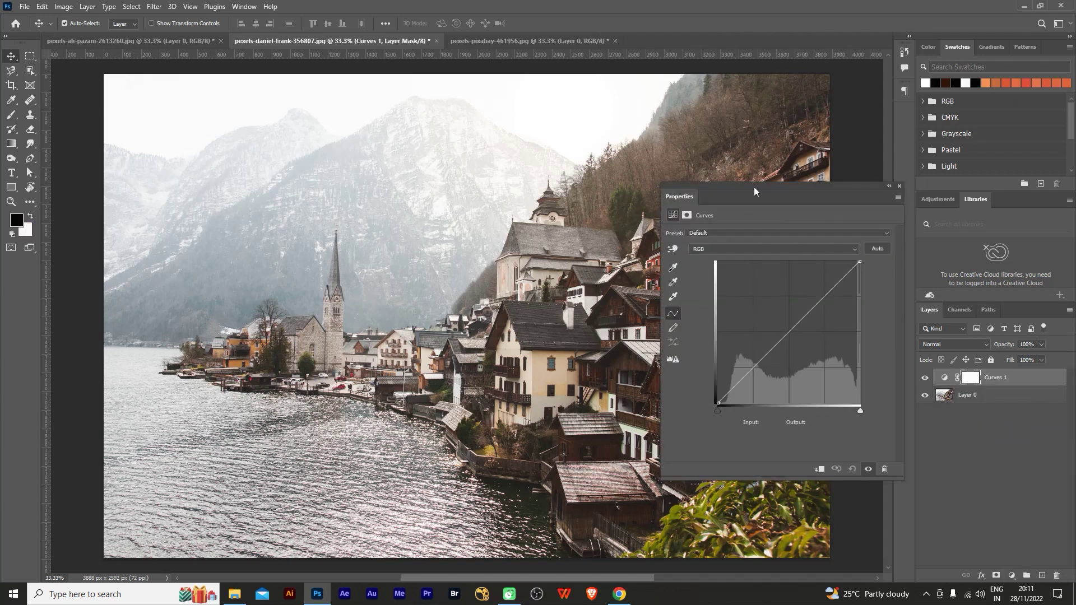
Step: Enlarge the Curves Properties panel and place it beside the photo, keeping the curve straight
left_click_drag(755, 186, 536, 129)
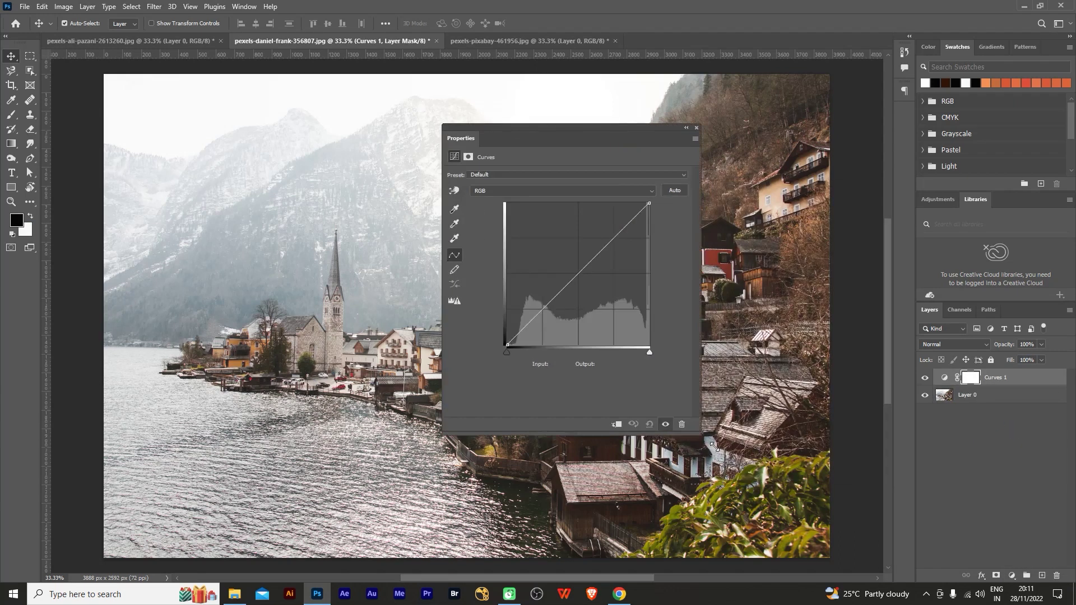
left_click_drag(685, 420, 751, 475)
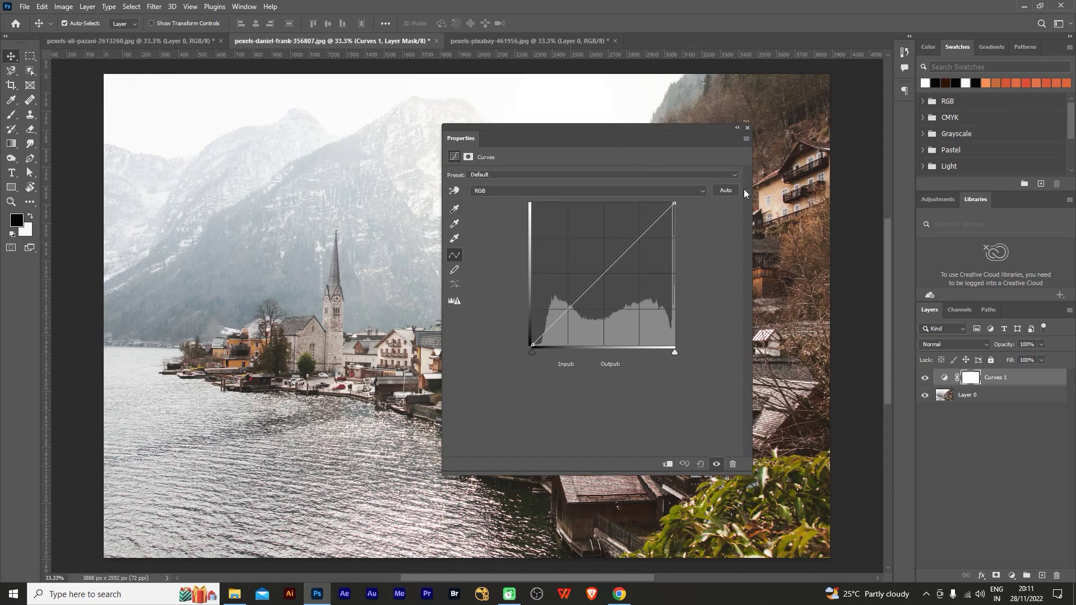
left_click_drag(602, 143, 715, 180)
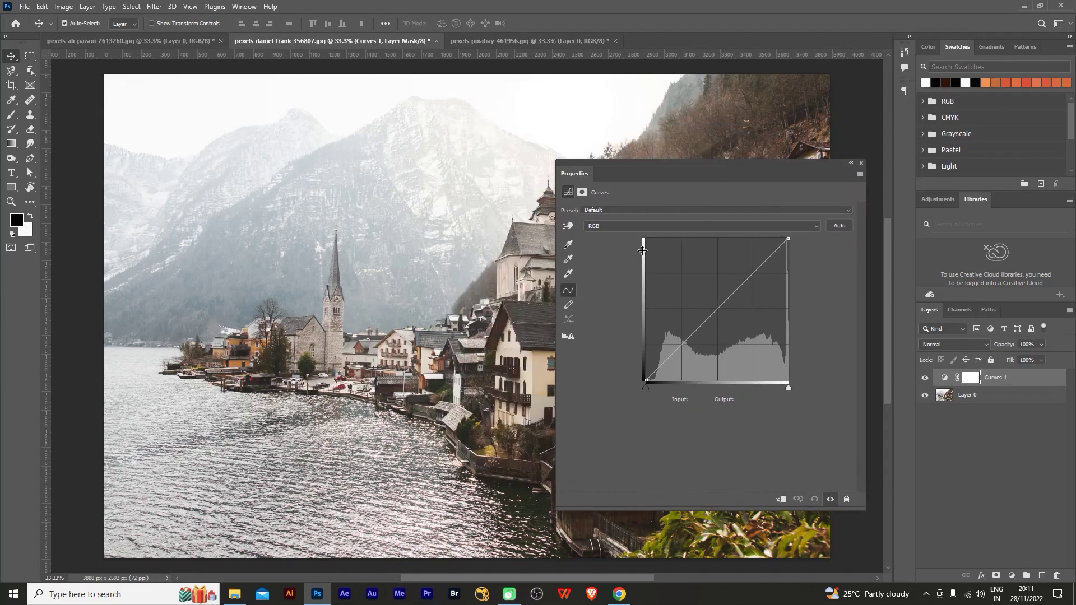
left_click_drag(719, 272, 790, 242)
Step: Show the Curves channel choices: RGB, Red, Green and Blue
left_click(623, 226)
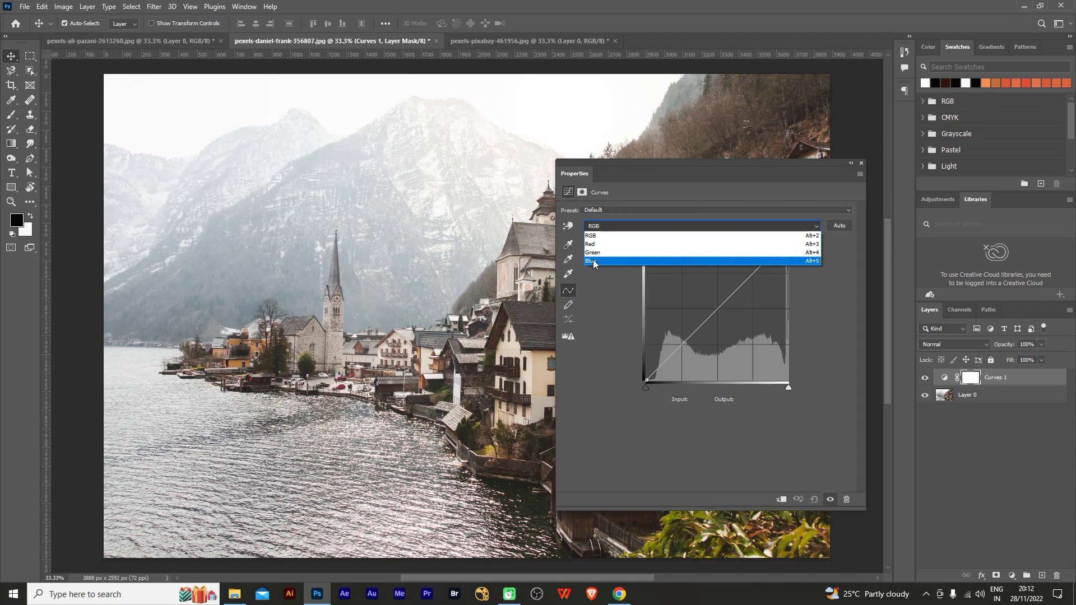
left_click(611, 224)
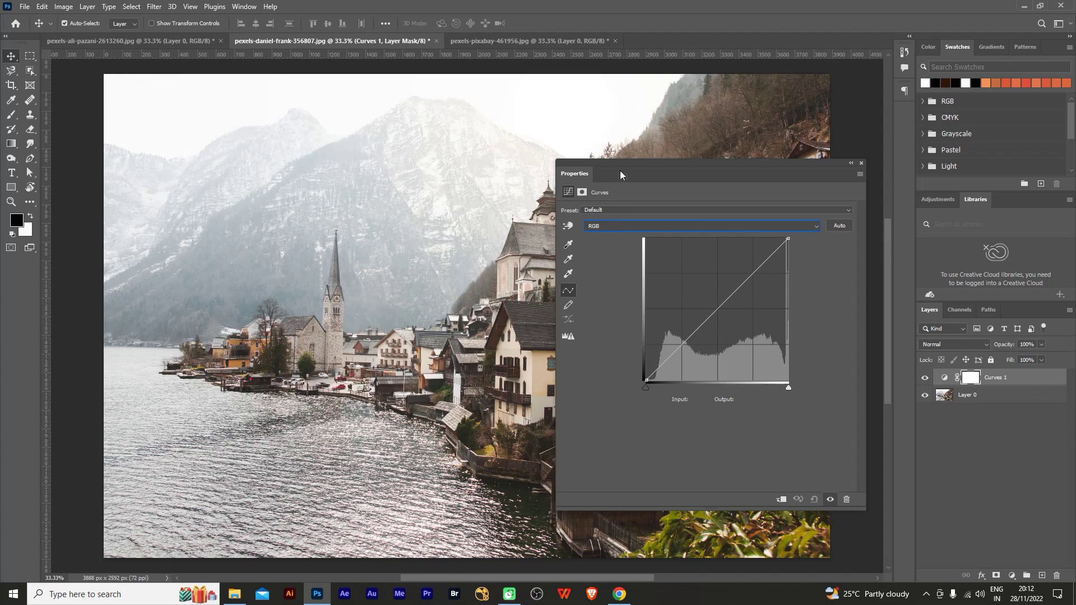
left_click_drag(619, 174, 664, 179)
left_click(652, 231)
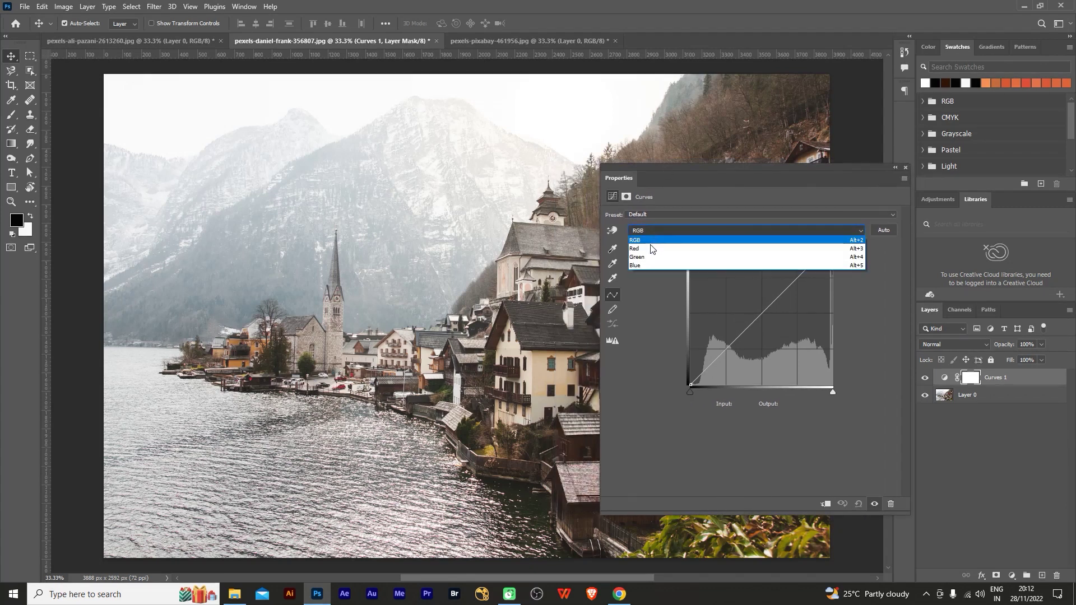
left_click(650, 249)
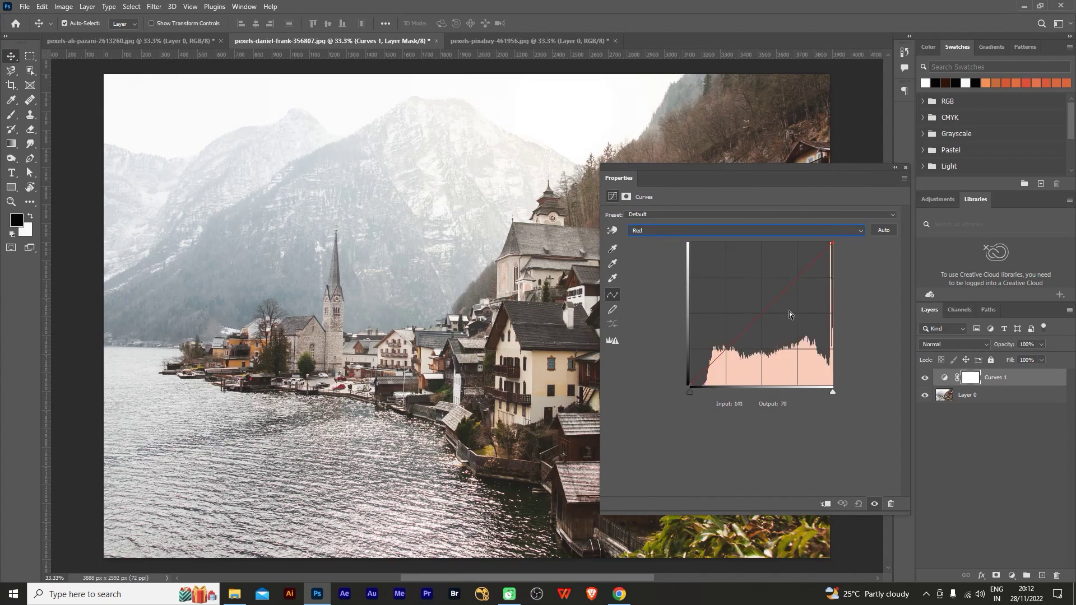
left_click(663, 234)
left_click(638, 256)
left_click(643, 236)
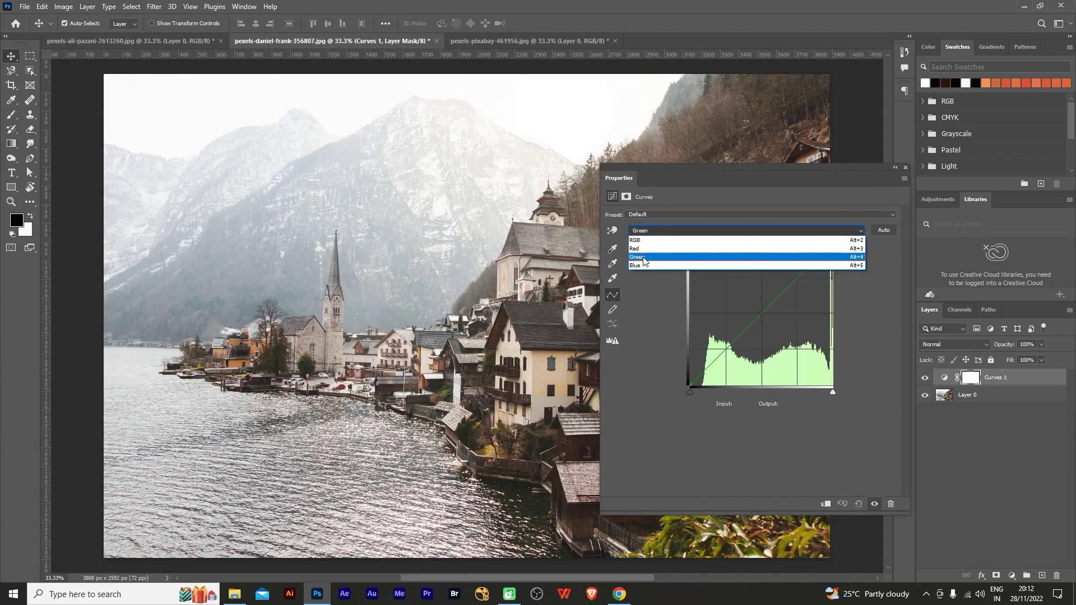
left_click(638, 265)
left_click(647, 228)
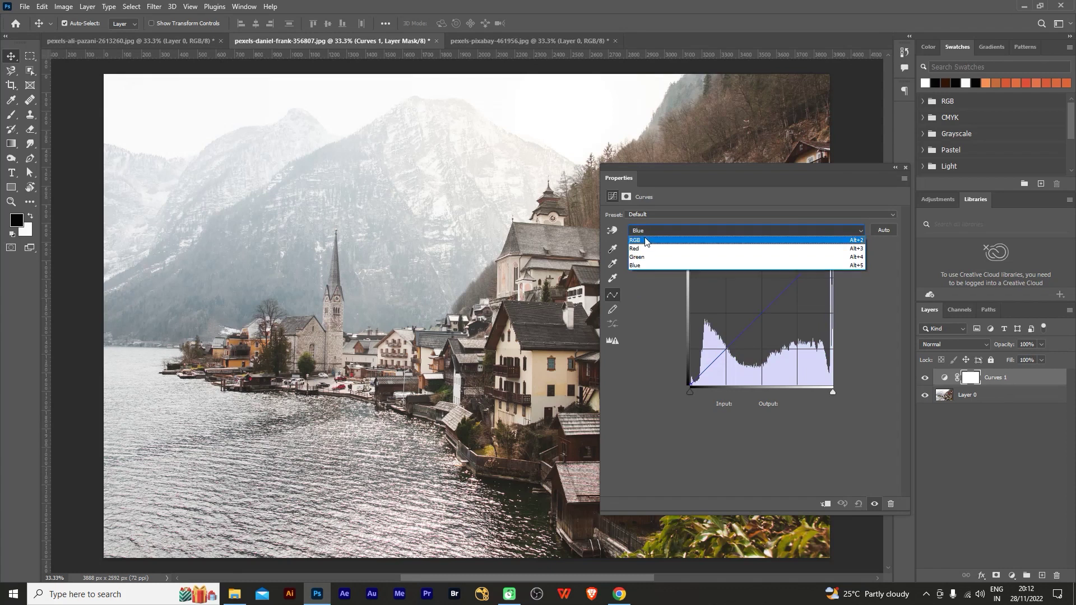
left_click(644, 238)
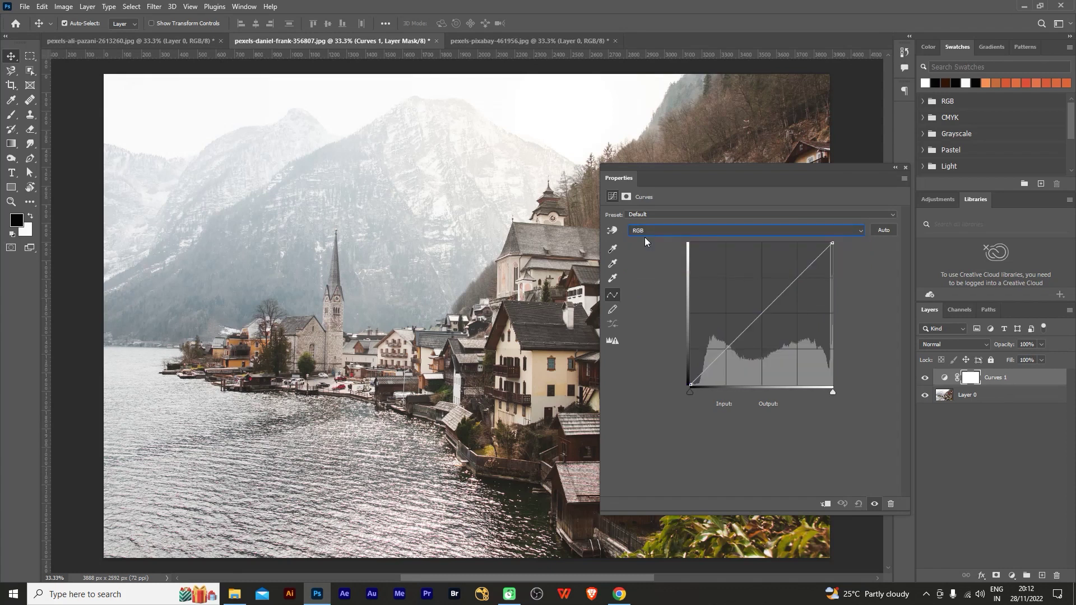
left_click_drag(663, 170, 574, 140)
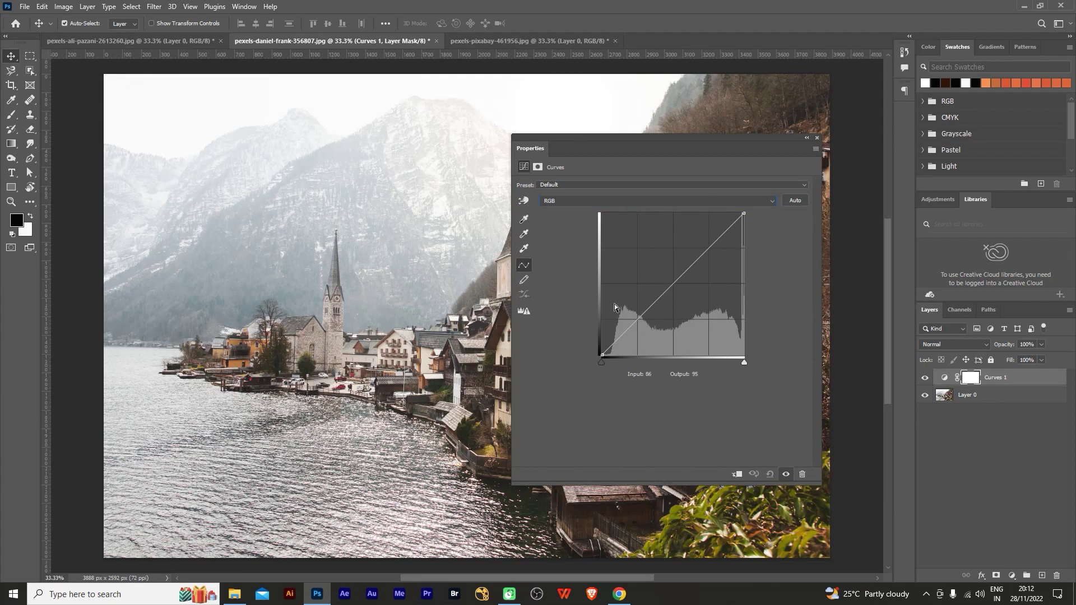
key("ctrl")
left_click_drag(694, 139, 630, 171)
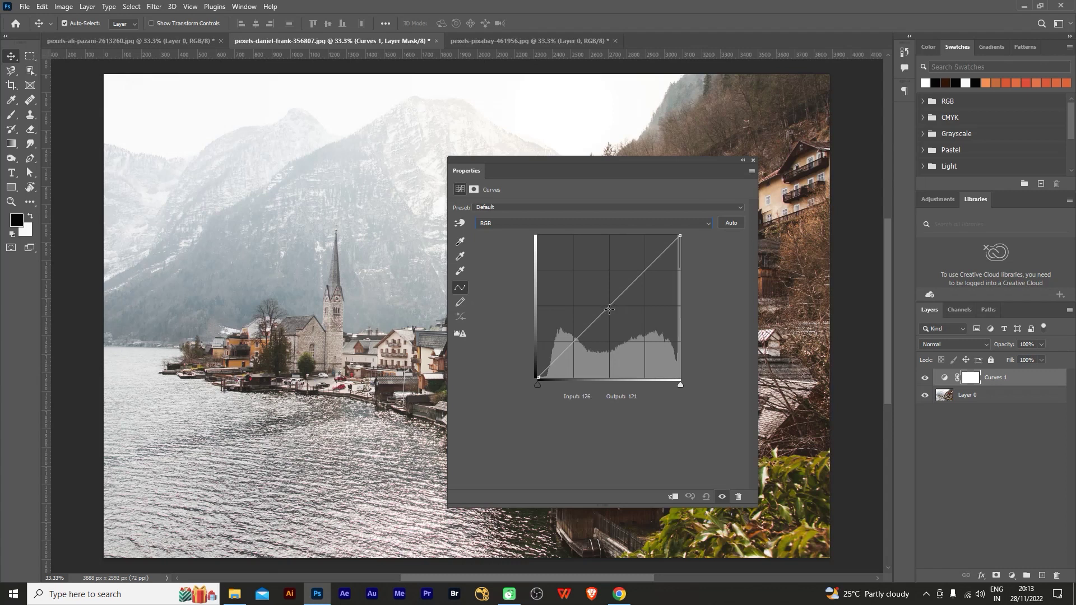
mouse_move(522, 167)
left_mouse_down()
mouse_move(744, 190)
mouse_move(621, 155)
mouse_move(697, 181)
left_mouse_up()
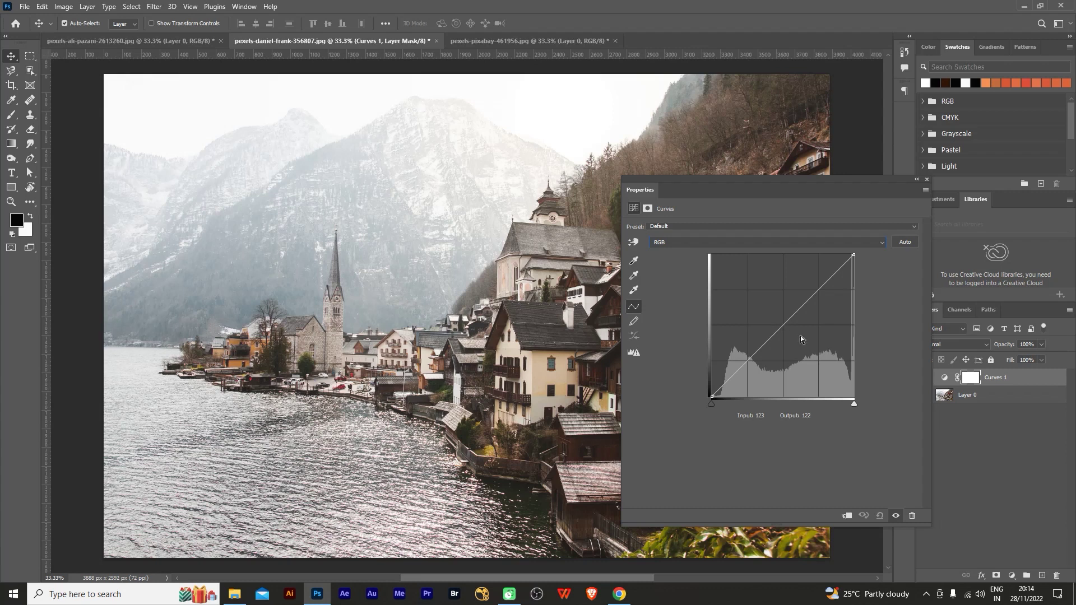
left_click_drag(707, 179, 761, 181)
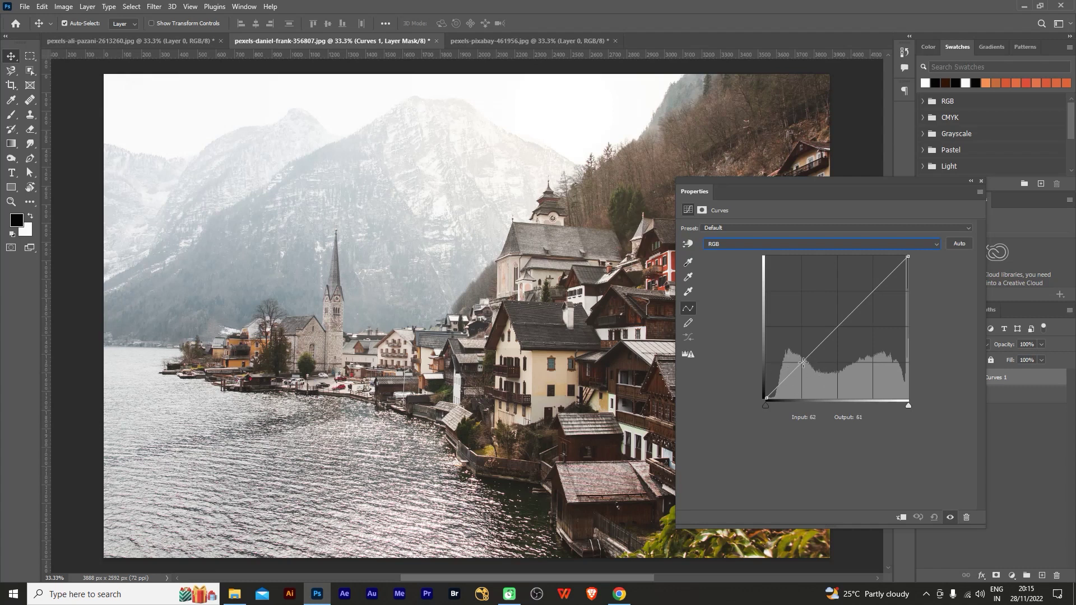
Step: Lower a shadow point and raise a highlight point to output 211 in an RGB S-curve
left_click_drag(800, 365, 801, 362)
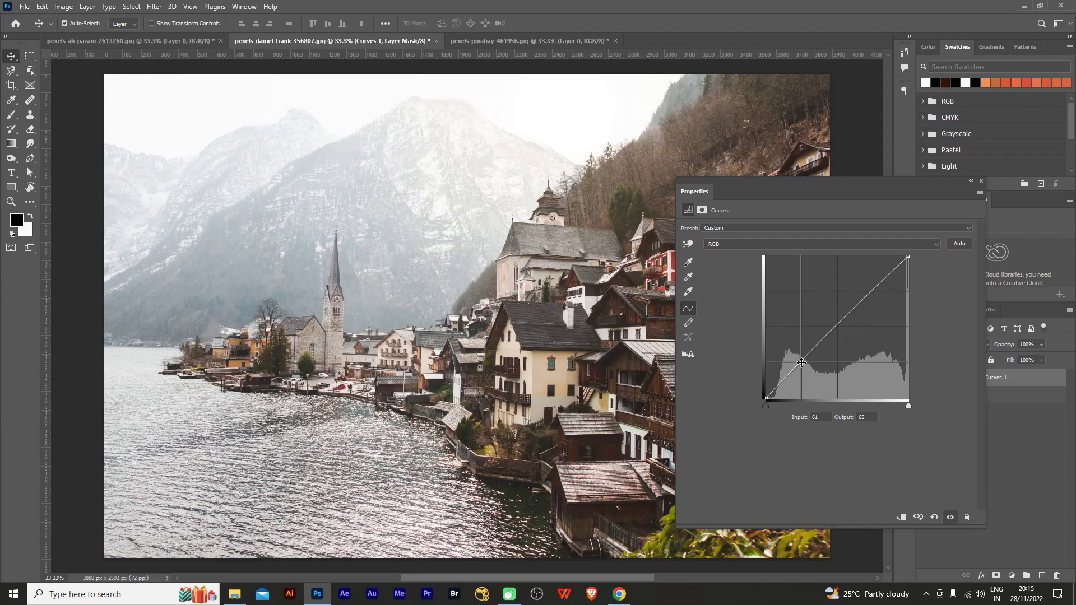
left_click_drag(803, 365, 805, 376)
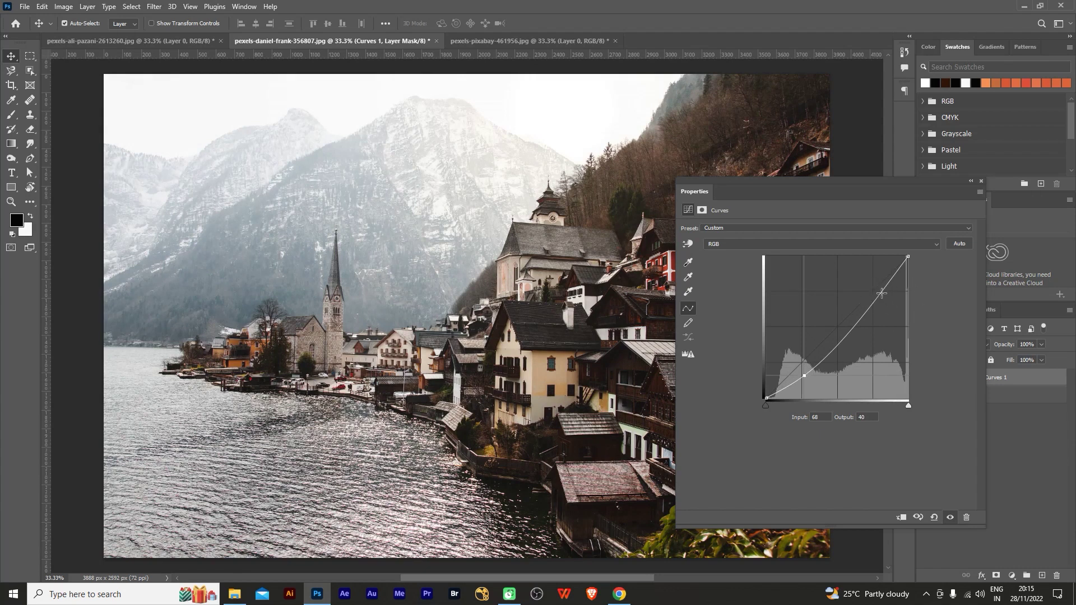
left_click(884, 291)
left_click_drag(883, 292, 871, 280)
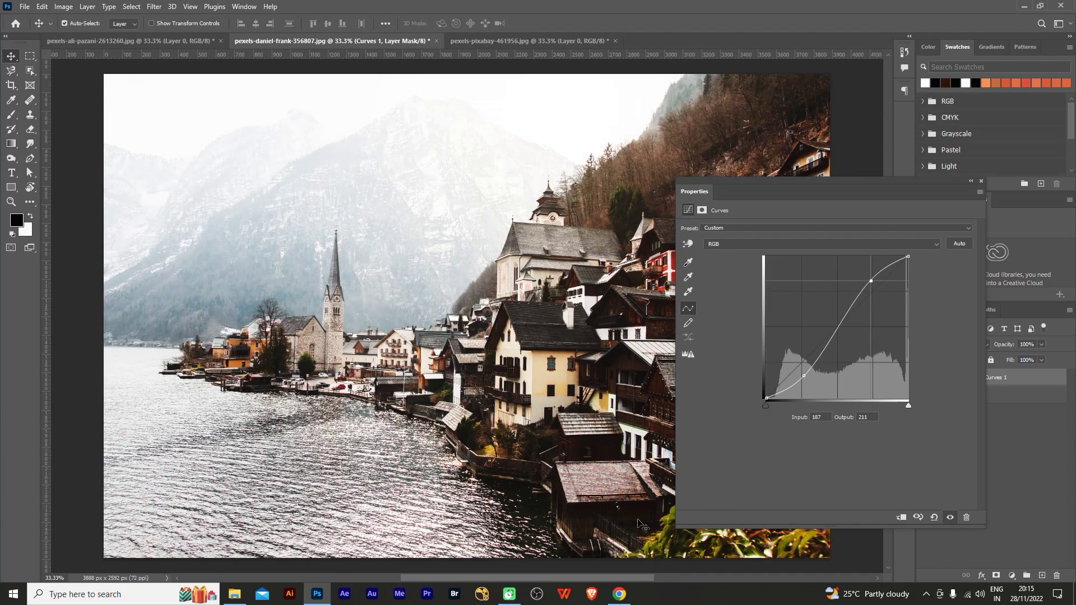
mouse_move(760, 192)
left_mouse_down()
mouse_move(946, 237)
mouse_move(792, 158)
left_mouse_up()
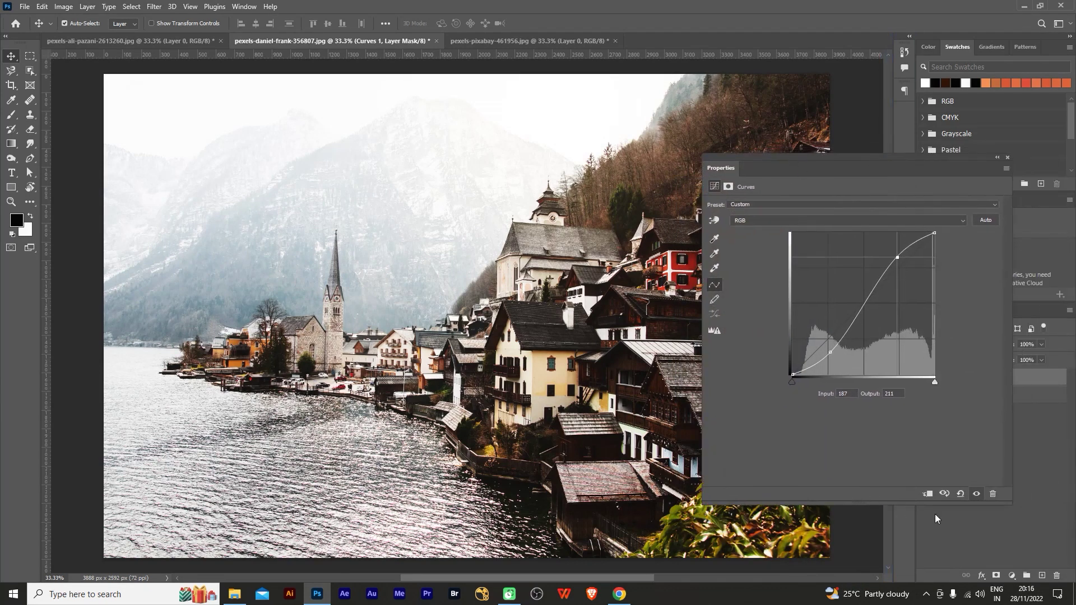
left_click_drag(884, 178, 896, 168)
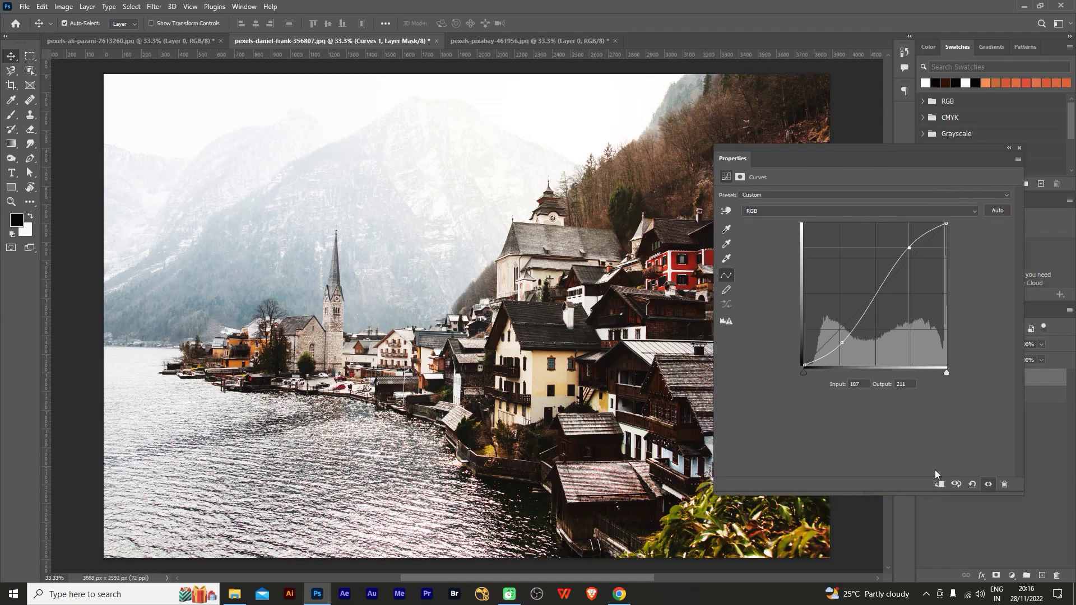
left_click(989, 484)
left_click(988, 484)
left_click(988, 484)
left_click(988, 485)
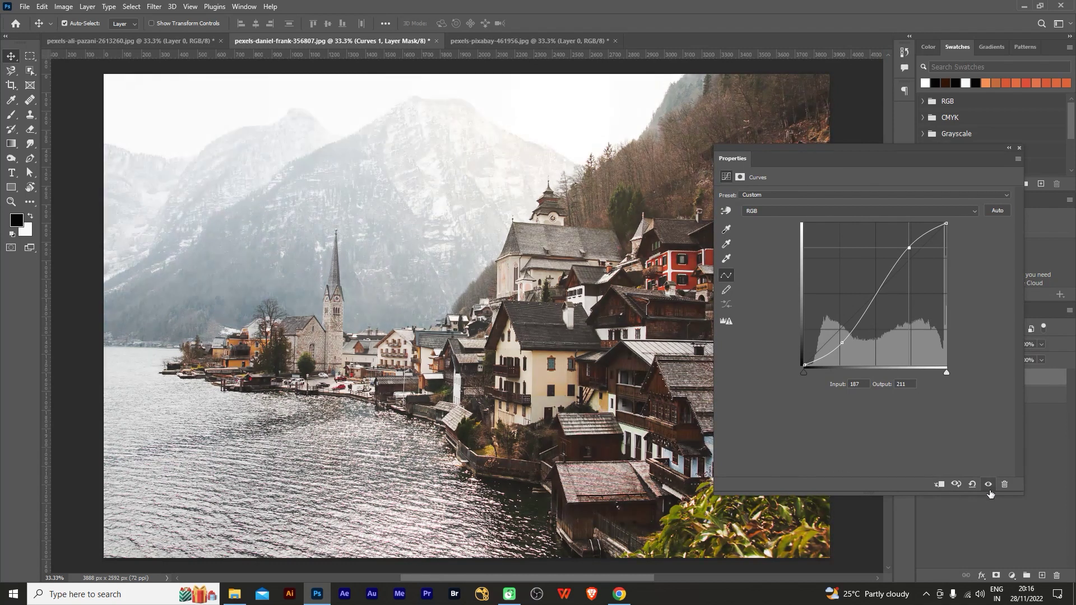
left_click(988, 485)
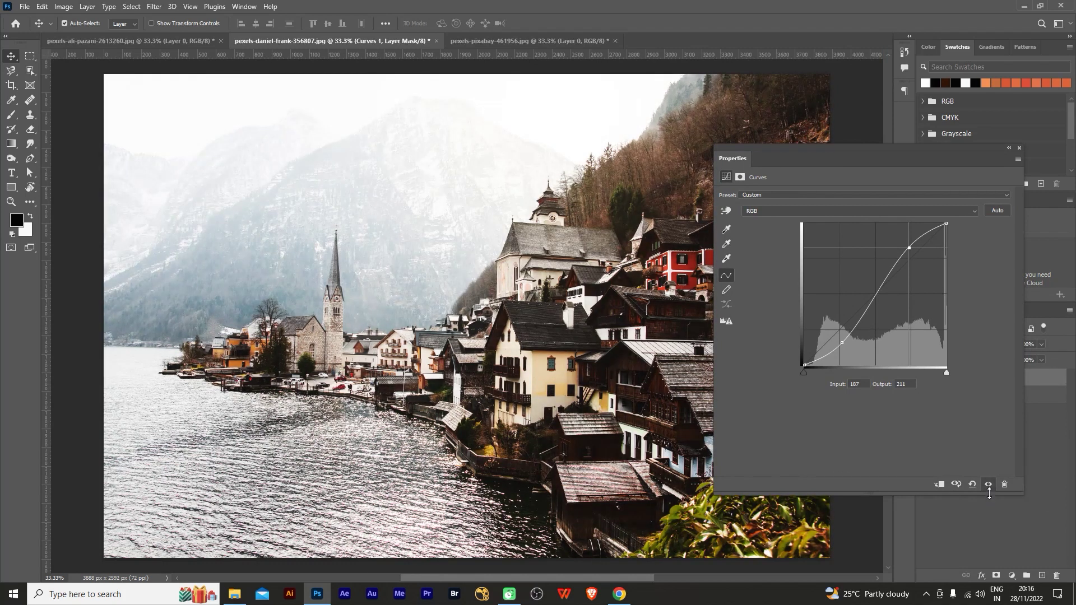
left_click(988, 486)
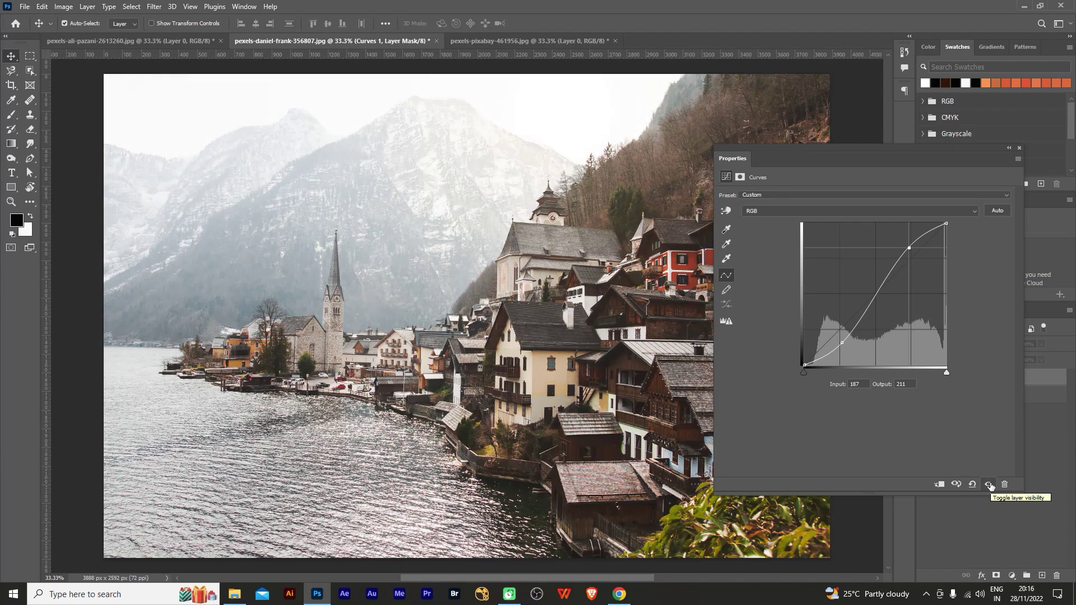
left_click(988, 486)
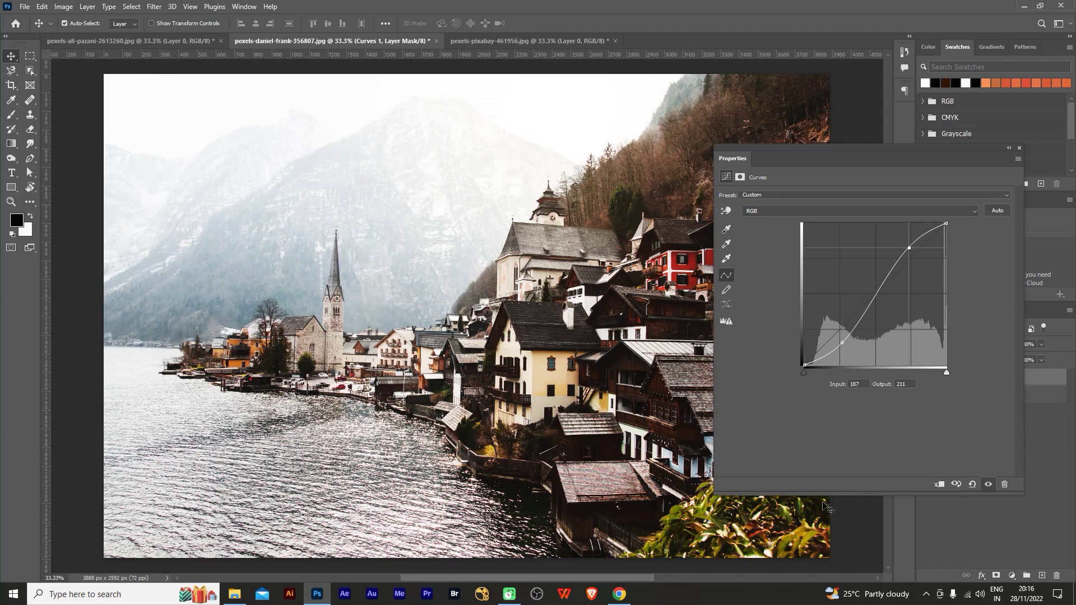
left_click(974, 484)
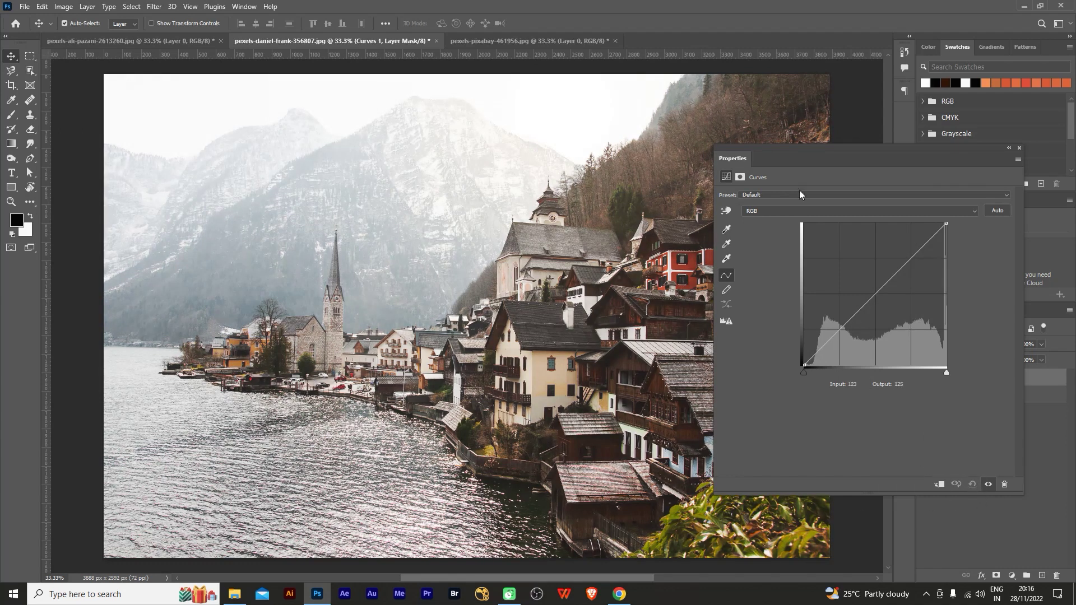
Step: Add a shadow point to the RGB curve and lift it to brighten dark tones
left_click_drag(806, 147, 799, 150)
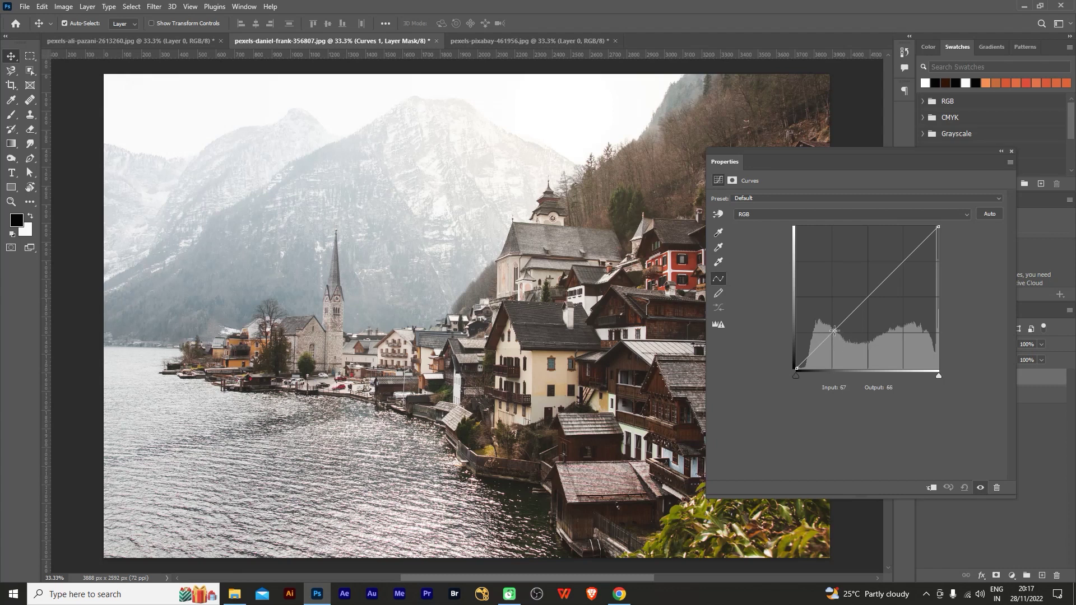
left_click(793, 369)
left_click(831, 332)
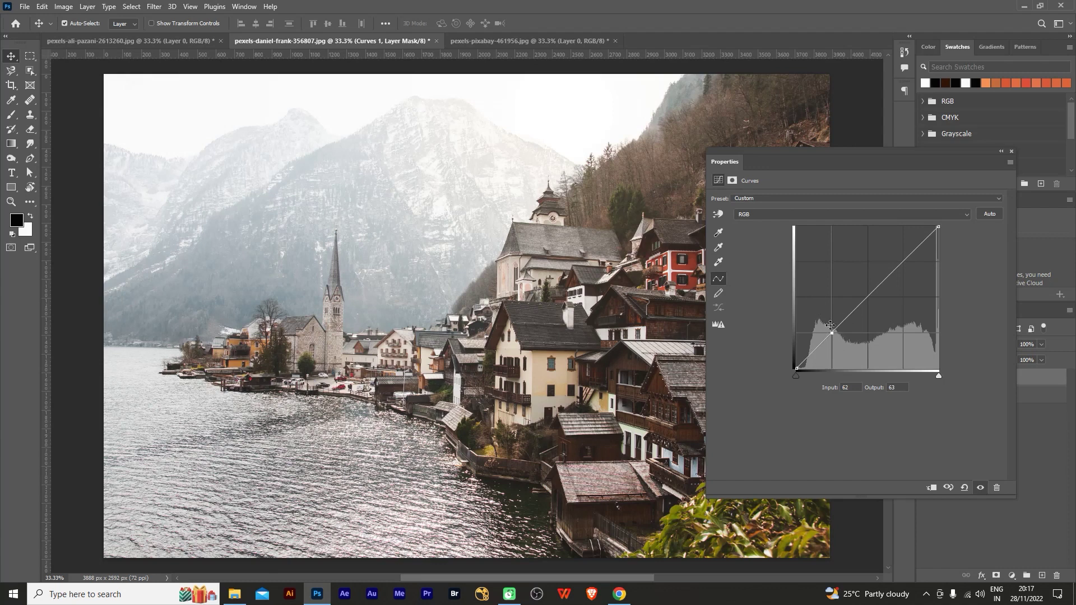
left_click_drag(832, 333, 828, 328)
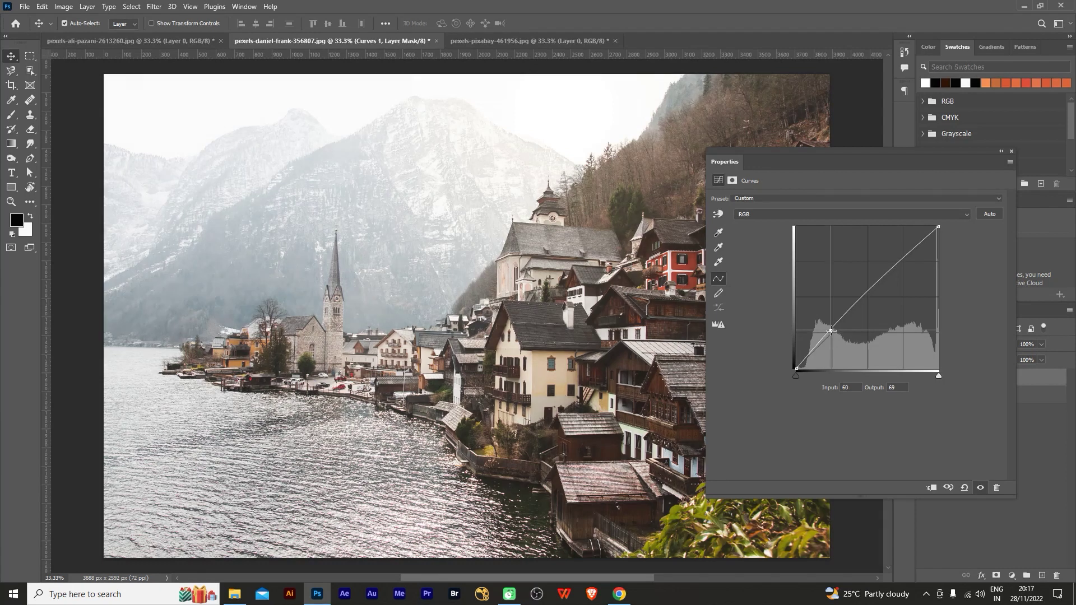
left_click_drag(828, 328, 827, 323)
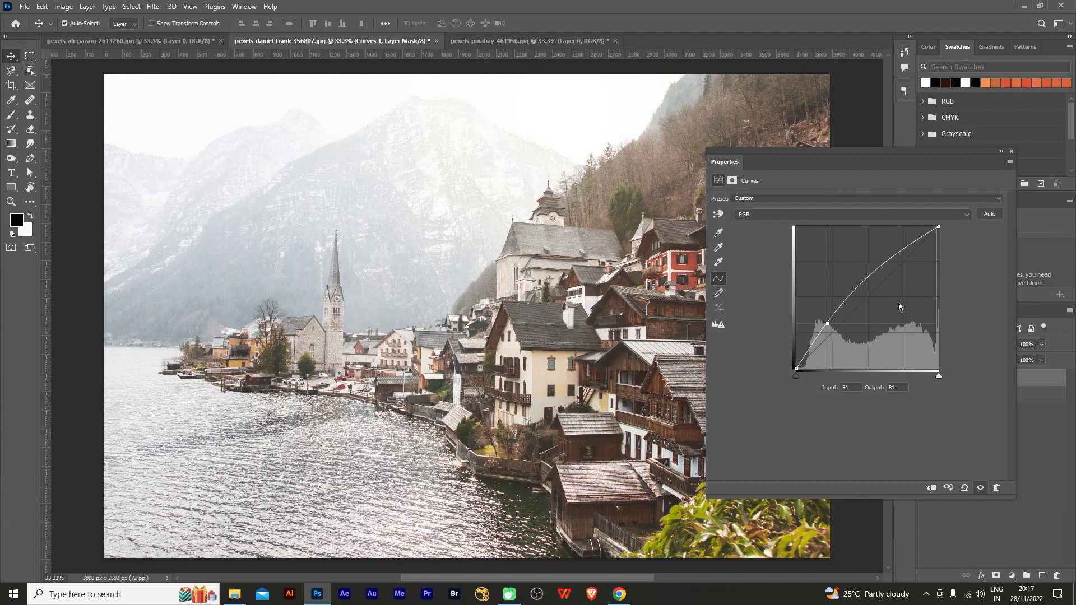
Step: Pull an upper-tone point down to output 134 and fine-tune the shadow point
left_click(905, 249)
left_click_drag(905, 249, 909, 280)
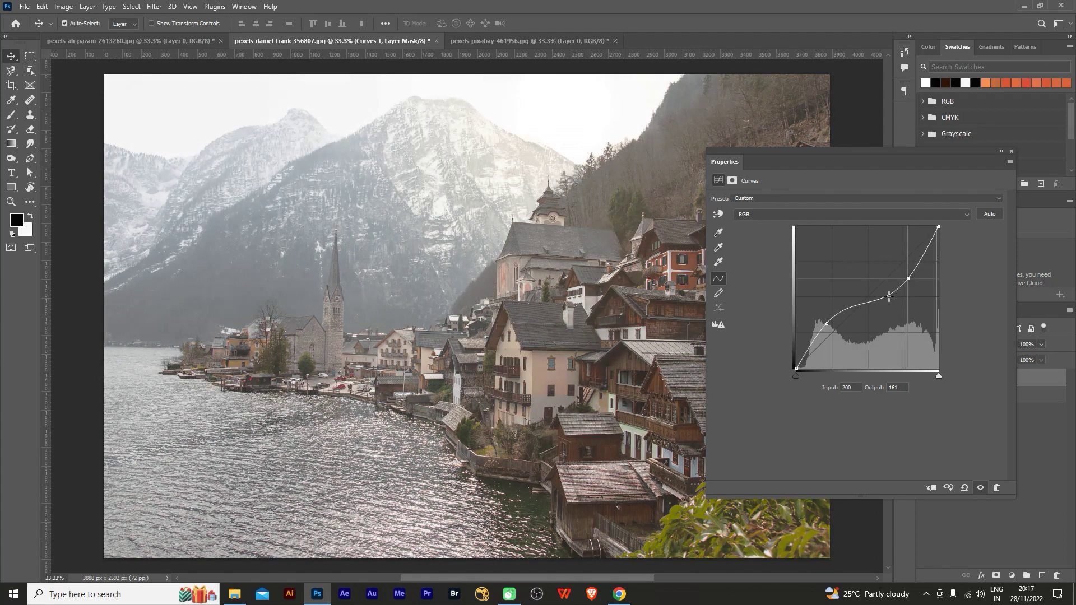
left_click_drag(909, 279, 909, 274)
left_click_drag(826, 325, 824, 329)
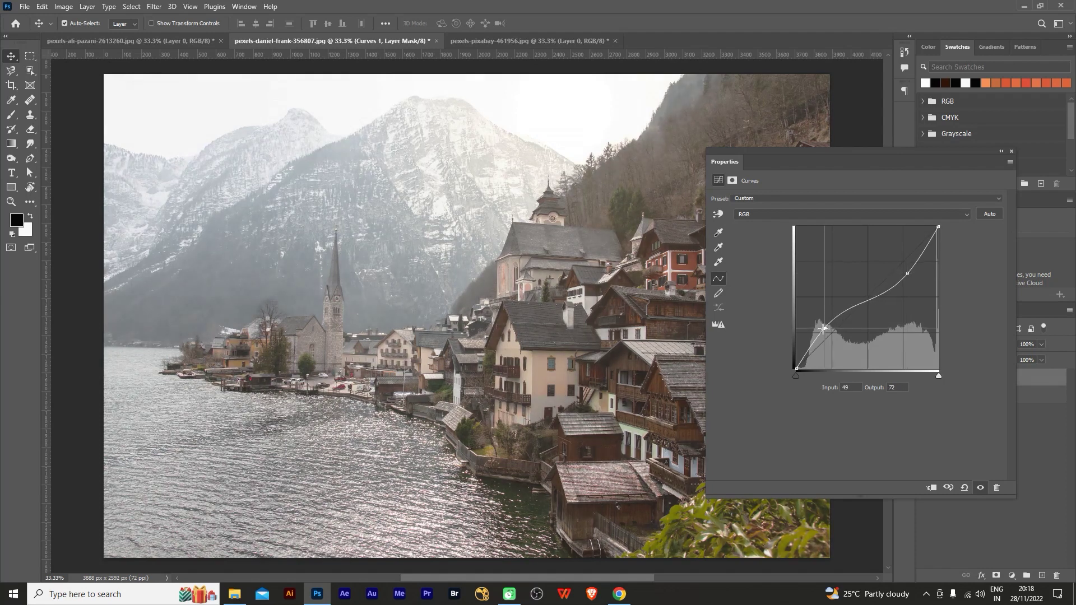
left_click_drag(823, 329, 823, 333)
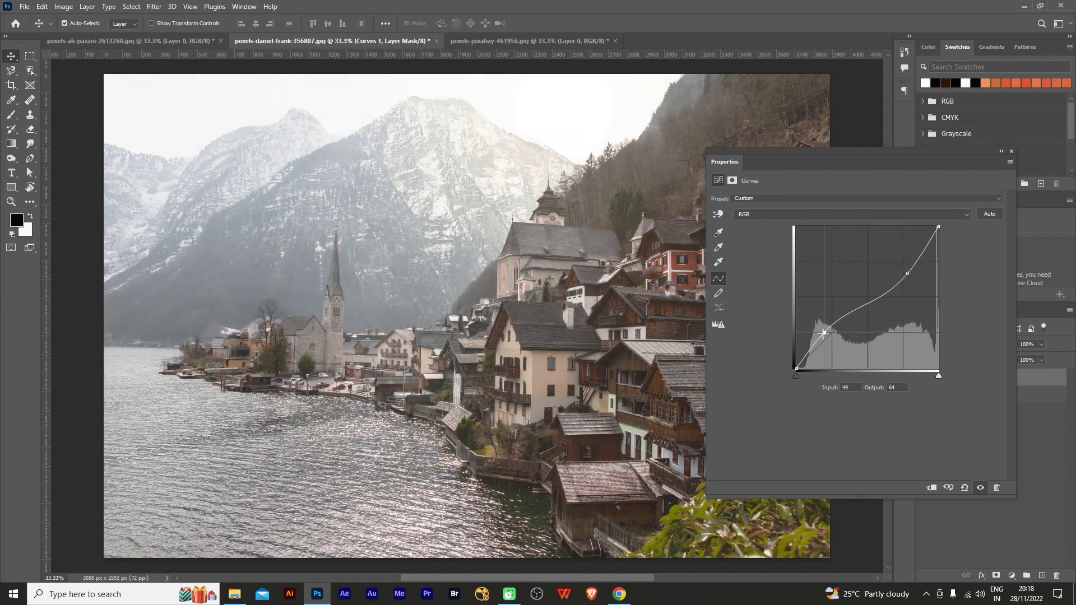
left_click(908, 274)
left_click_drag(908, 273, 911, 293)
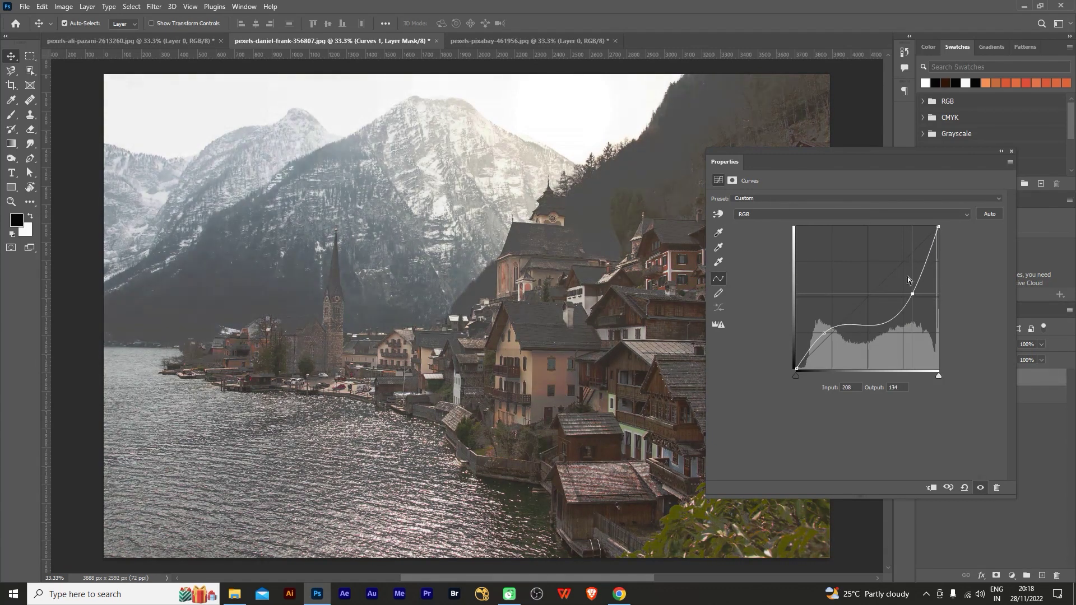
left_click_drag(761, 150, 845, 170)
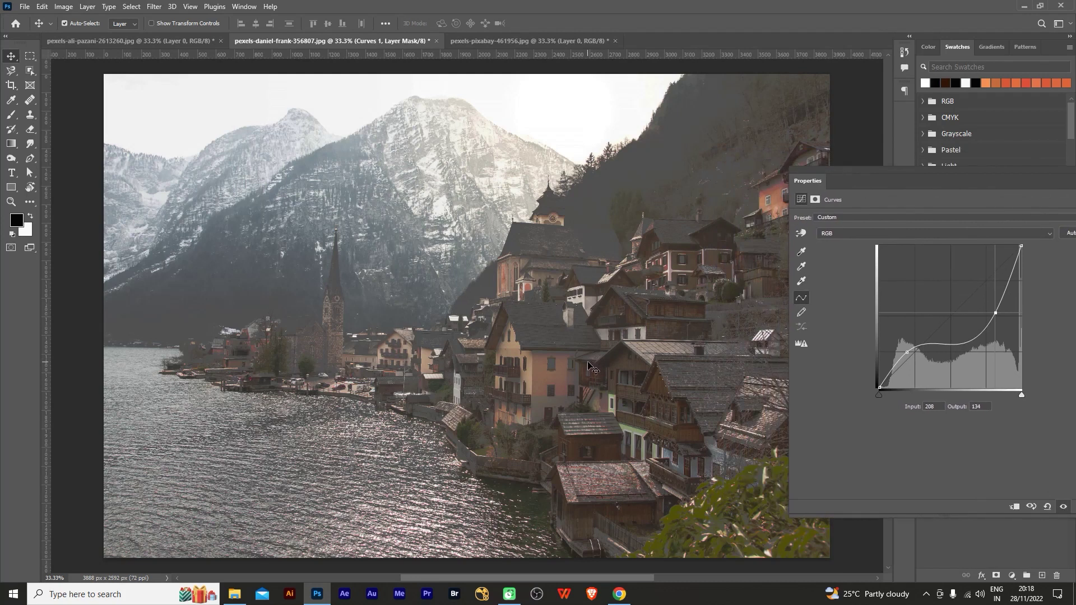
Step: Inspect the church and village houses up close, then raise the upper curve point to output 177
scroll(590, 367, "up", 3)
scroll(409, 359, "up", 3)
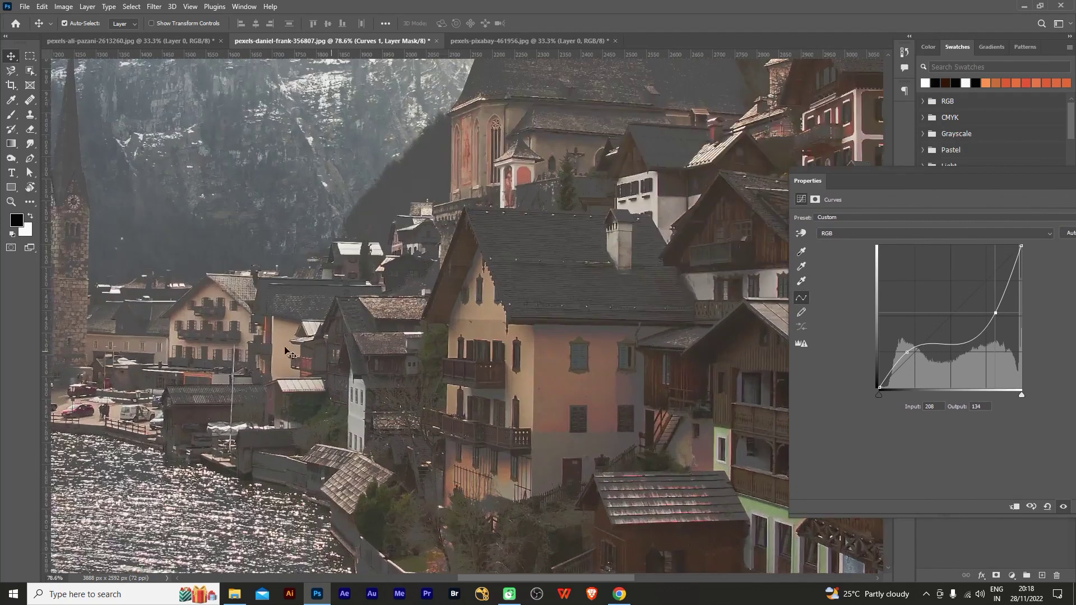
scroll(227, 353, "up", 3)
mouse_move(227, 353)
left_mouse_down()
mouse_move(286, 420)
mouse_move(315, 387)
left_mouse_up()
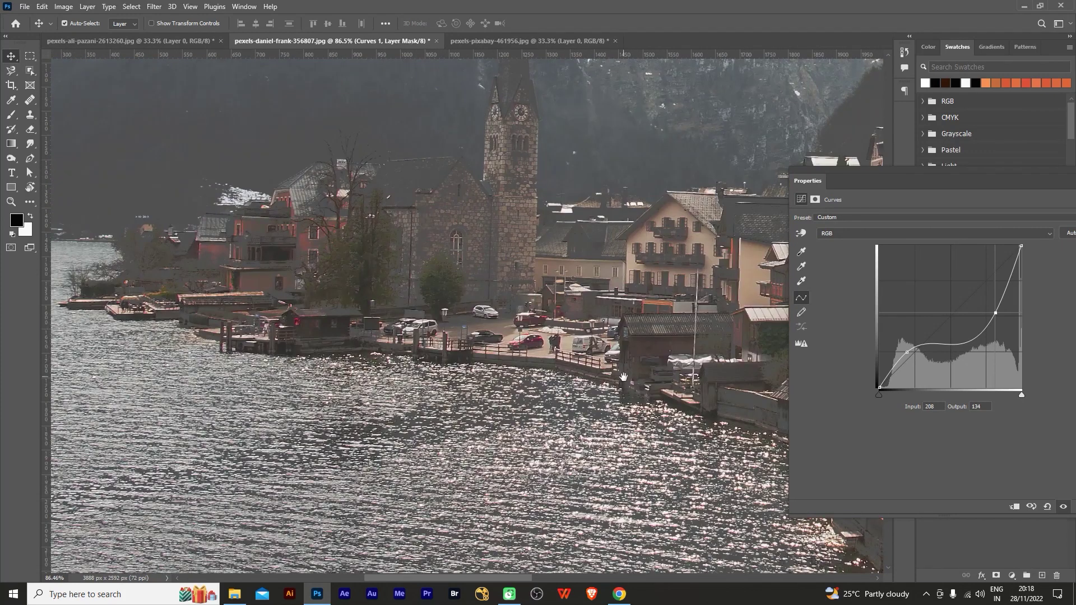
left_click_drag(751, 420, 499, 392)
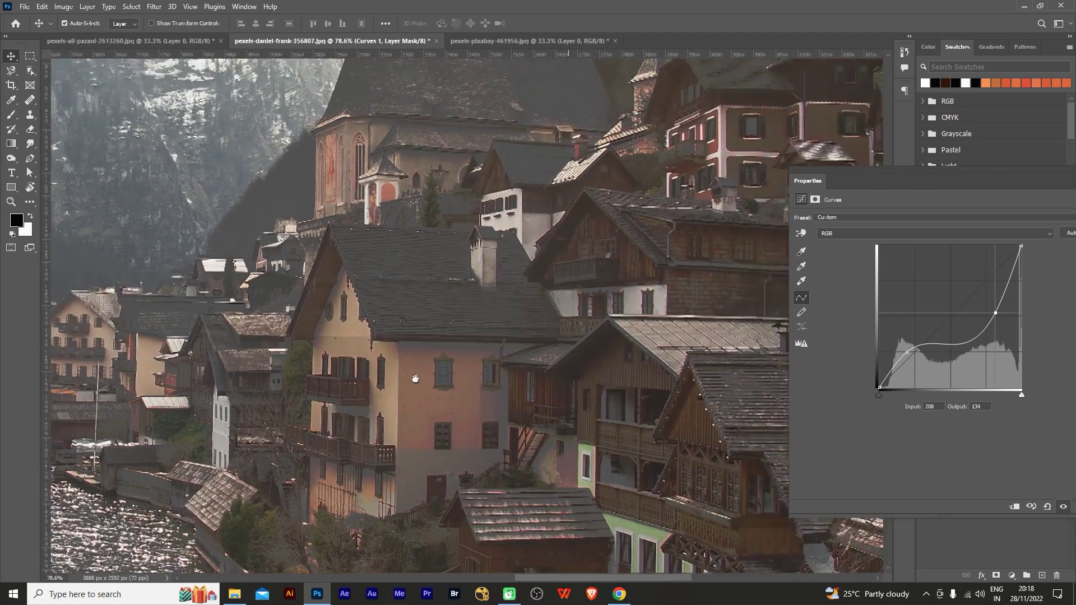
scroll(415, 387, "down", 2)
scroll(415, 387, "down", 2)
scroll(414, 387, "down", 2)
mouse_move(233, 417)
left_mouse_down()
mouse_move(458, 381)
mouse_move(353, 388)
left_mouse_up()
left_click_drag(867, 178, 807, 159)
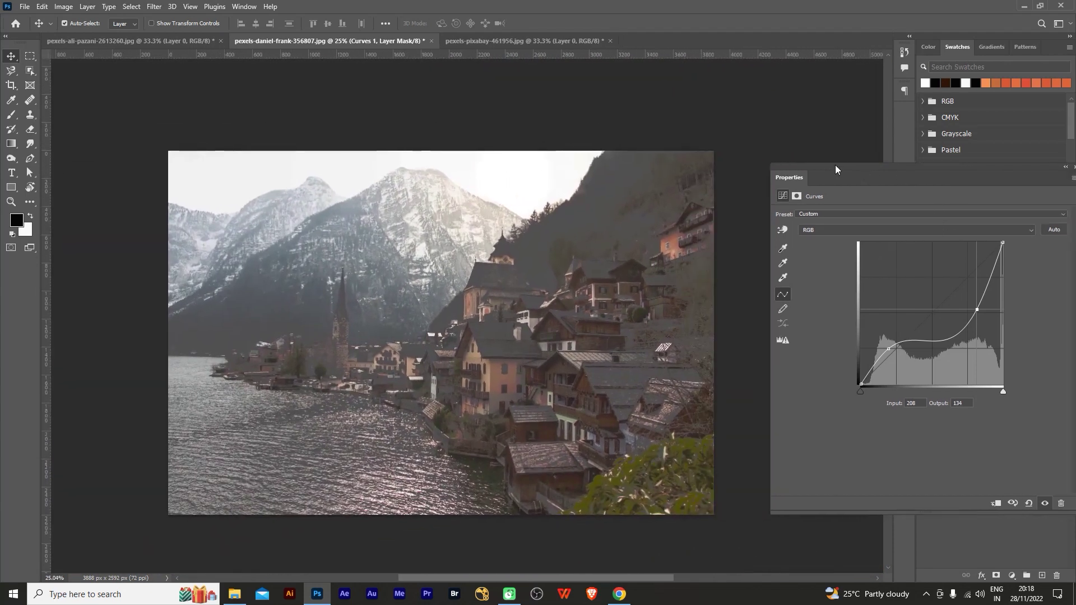
left_click_drag(939, 296, 942, 269)
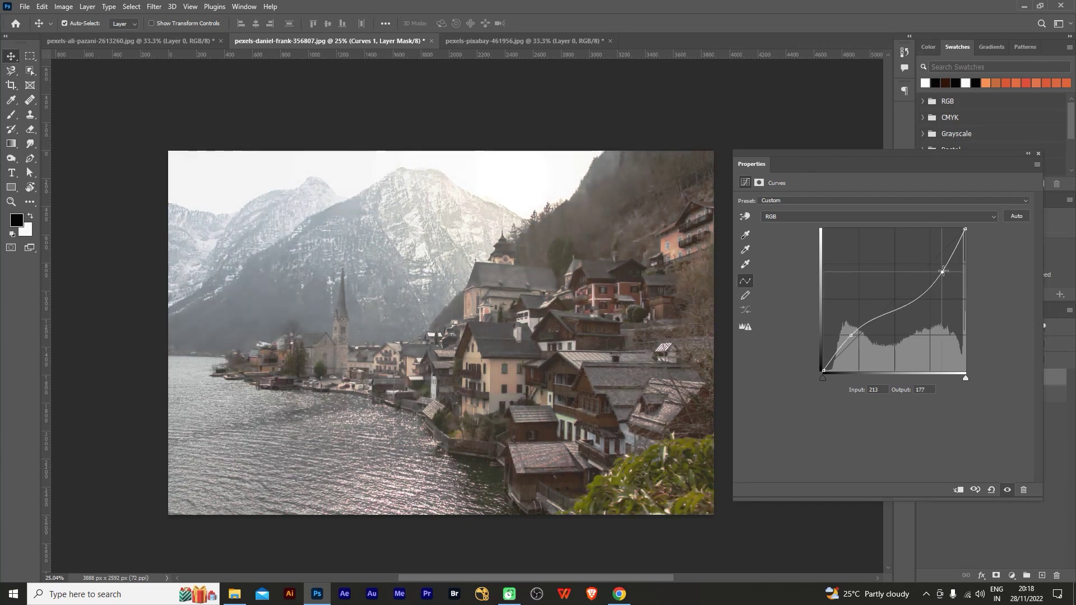
left_click(851, 335)
left_click_drag(851, 335, 849, 340)
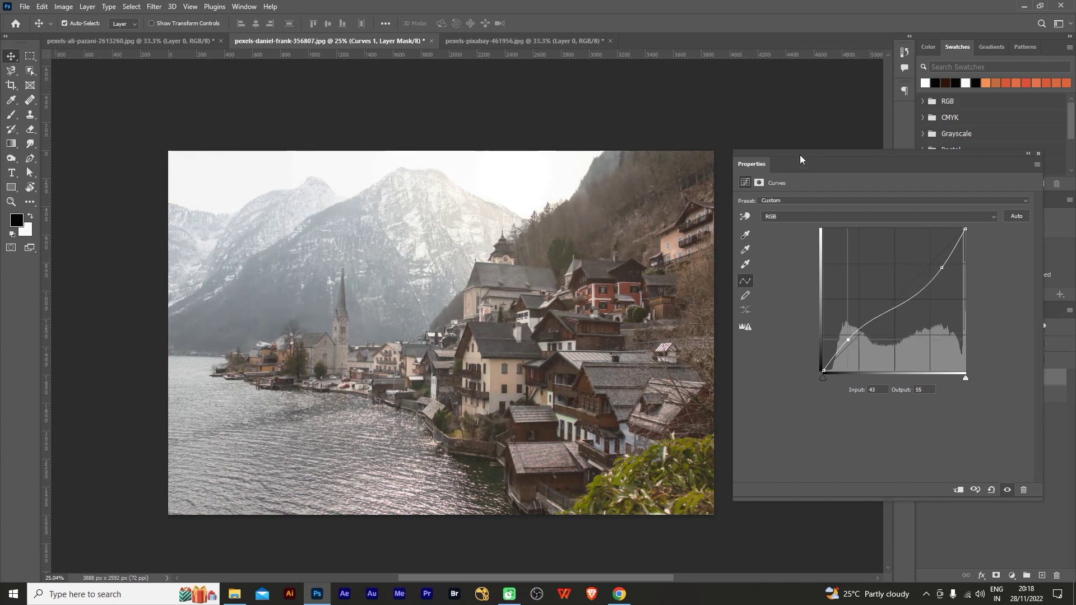
left_click_drag(800, 160, 802, 130)
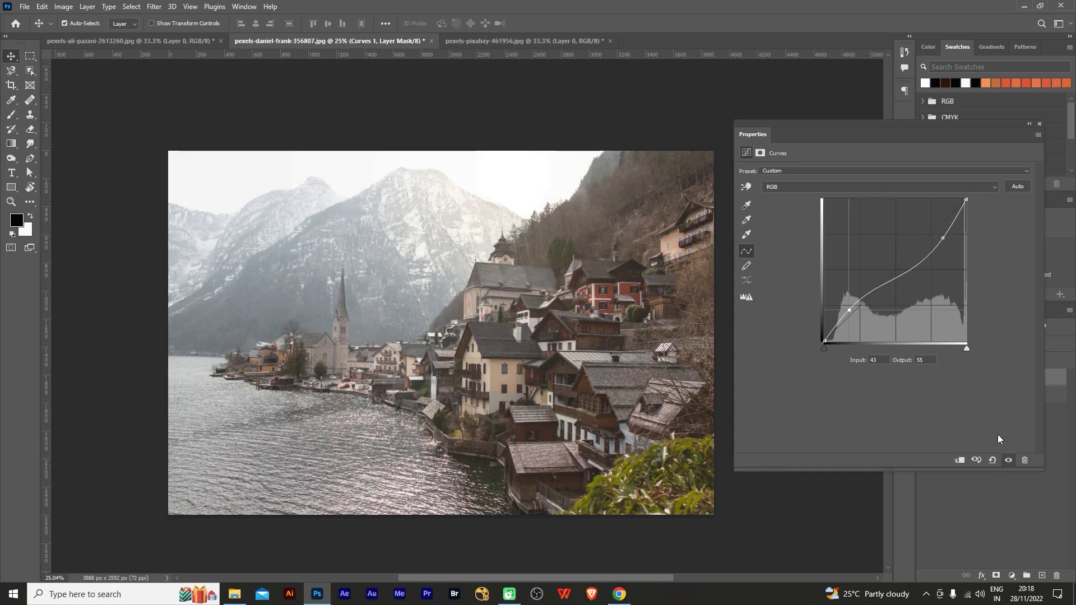
left_click(1009, 461)
left_click(1008, 460)
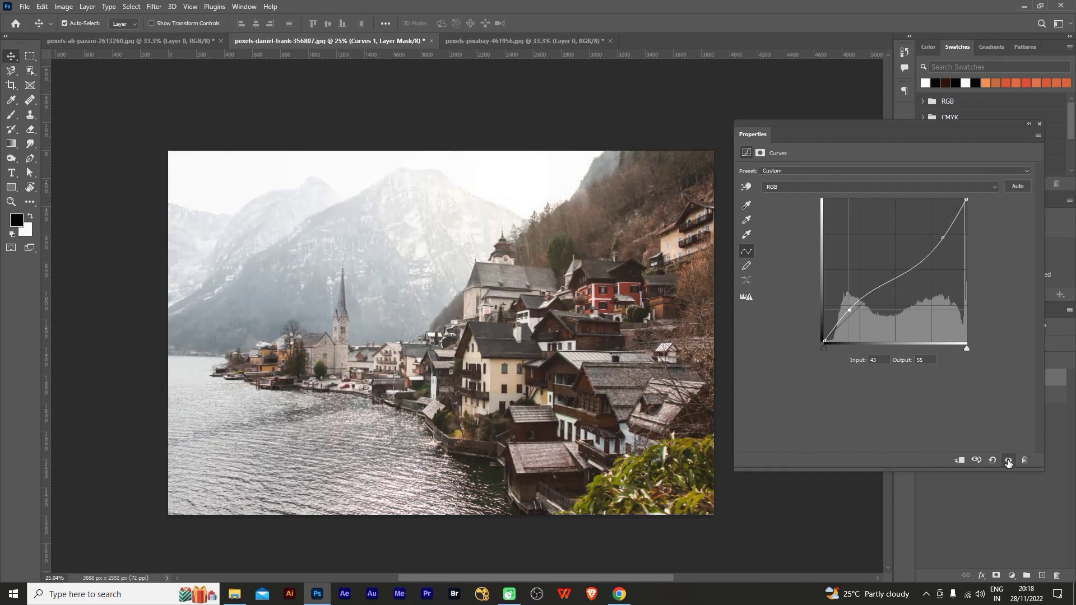
left_click(1008, 461)
left_click(1009, 461)
left_click(1009, 461)
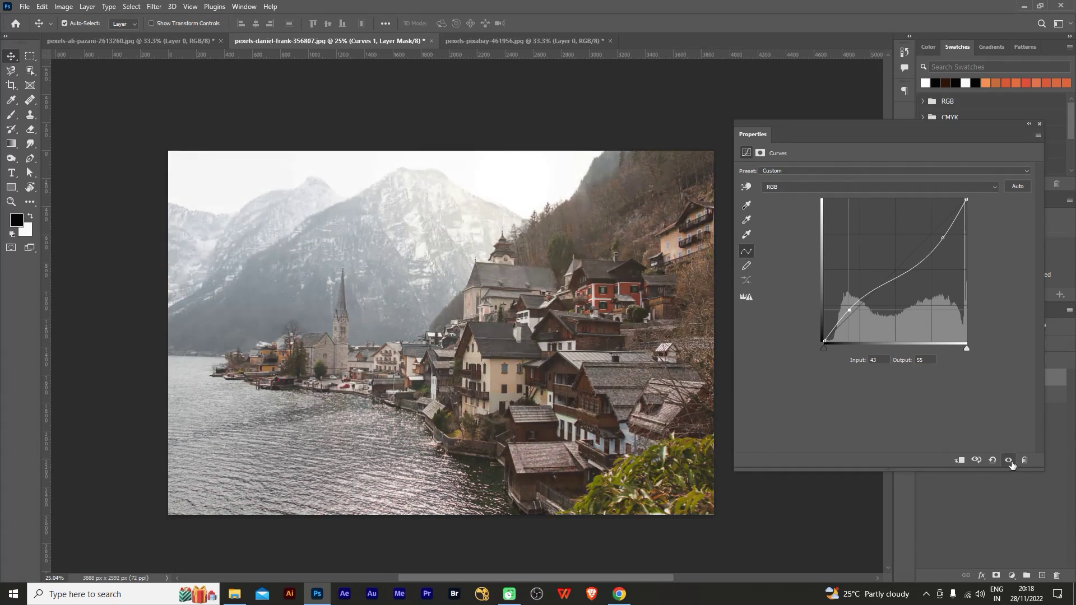
left_click(1009, 461)
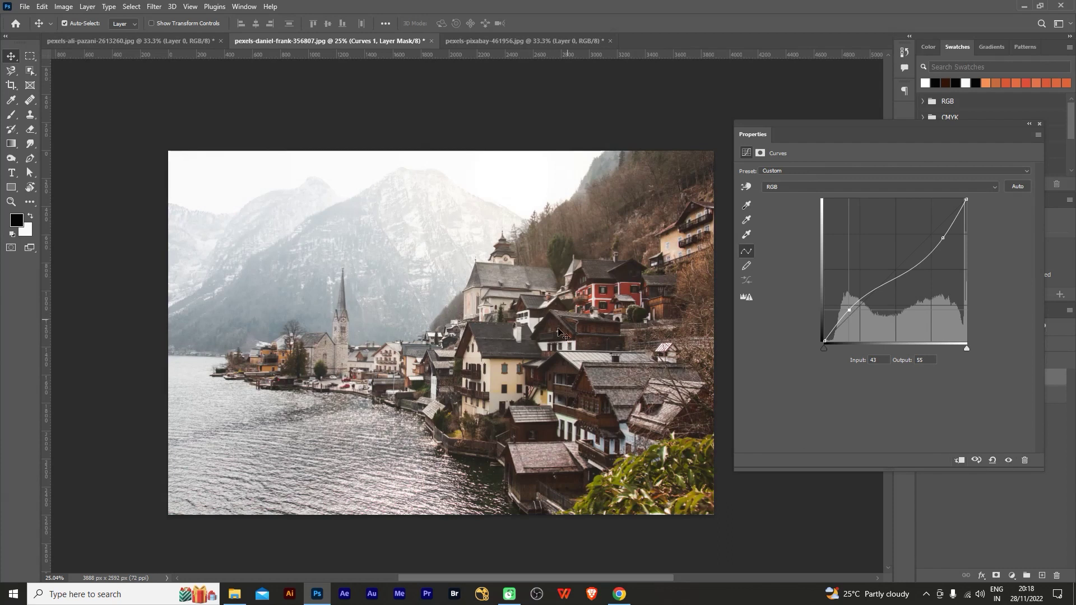
scroll(578, 319, "up", 3)
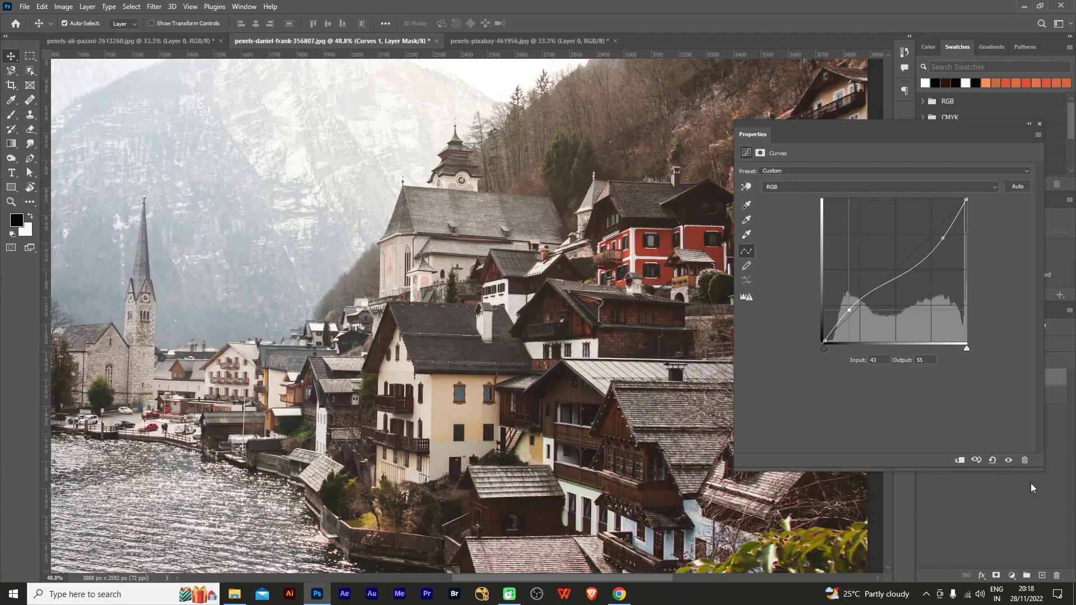
left_click(1009, 461)
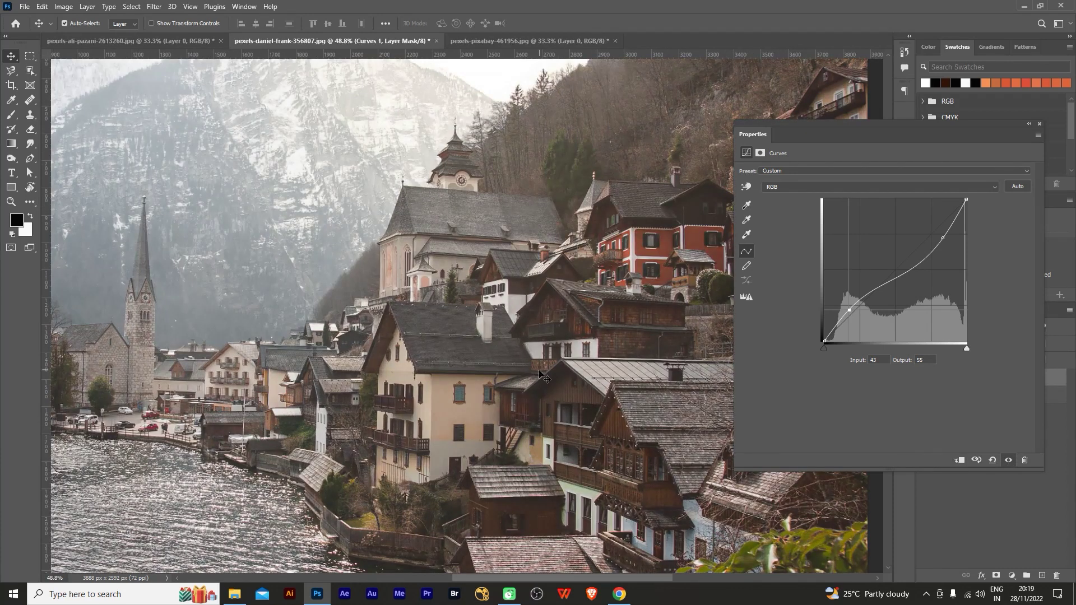
scroll(542, 393, "down", 3)
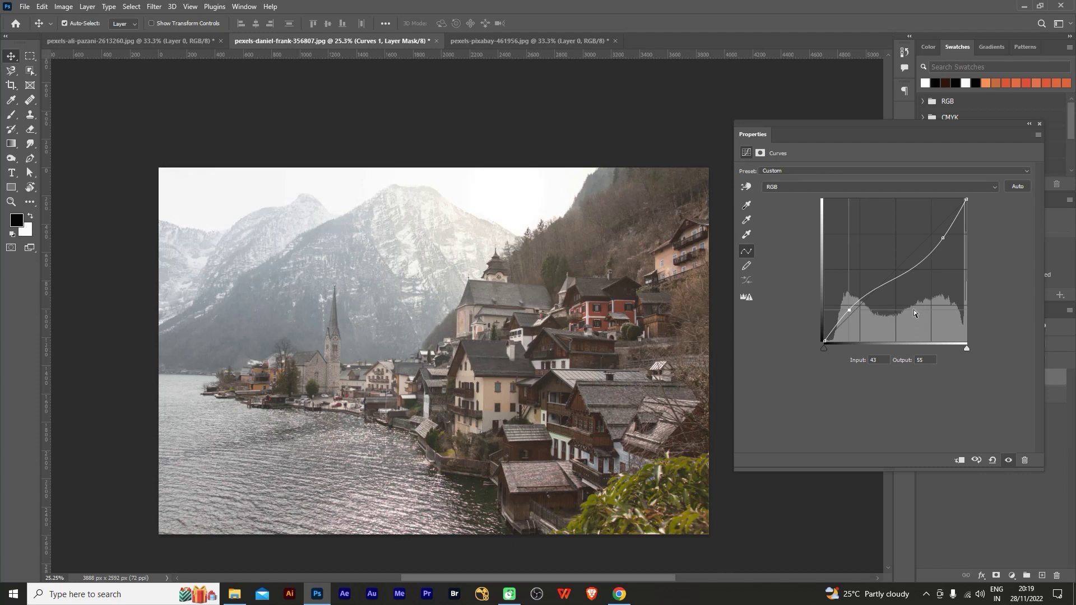
left_click(991, 462)
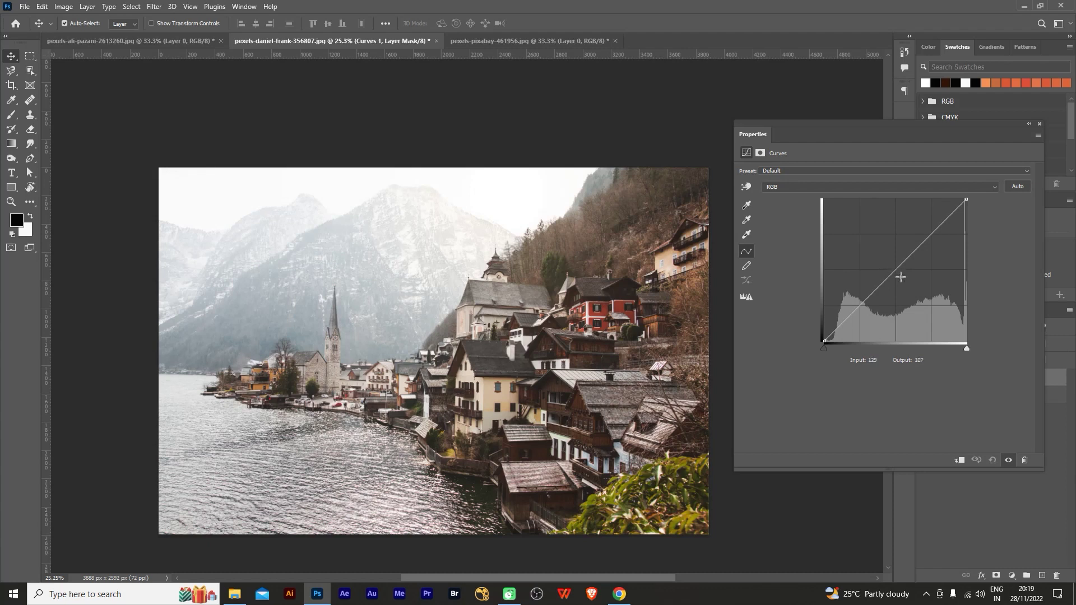
Step: Preview a midpoint bent up and then down, then reset the curve to a straight line
left_click(896, 270)
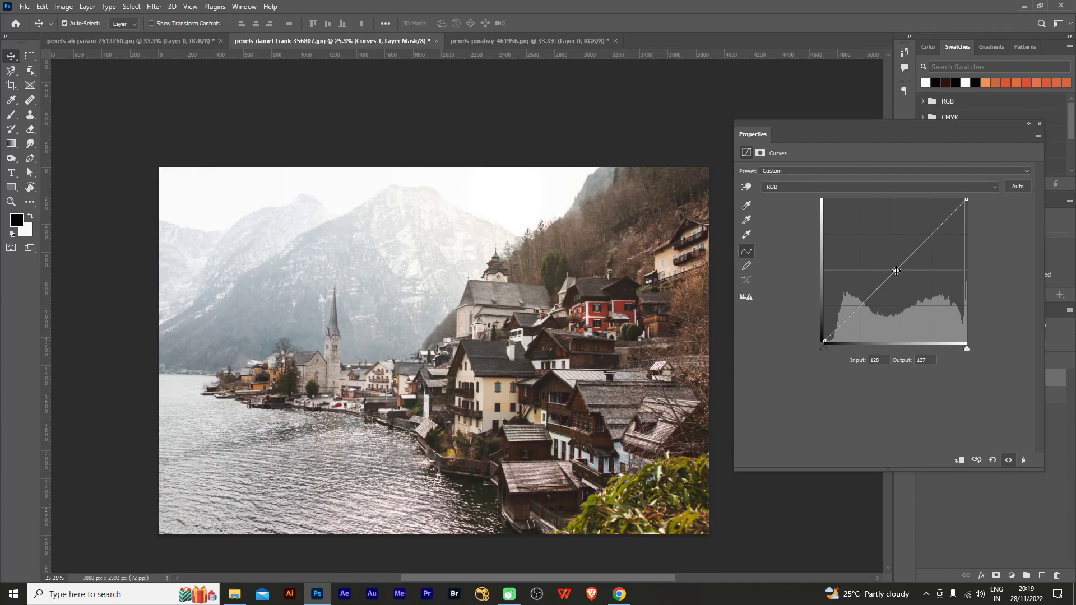
left_click_drag(896, 270, 879, 252)
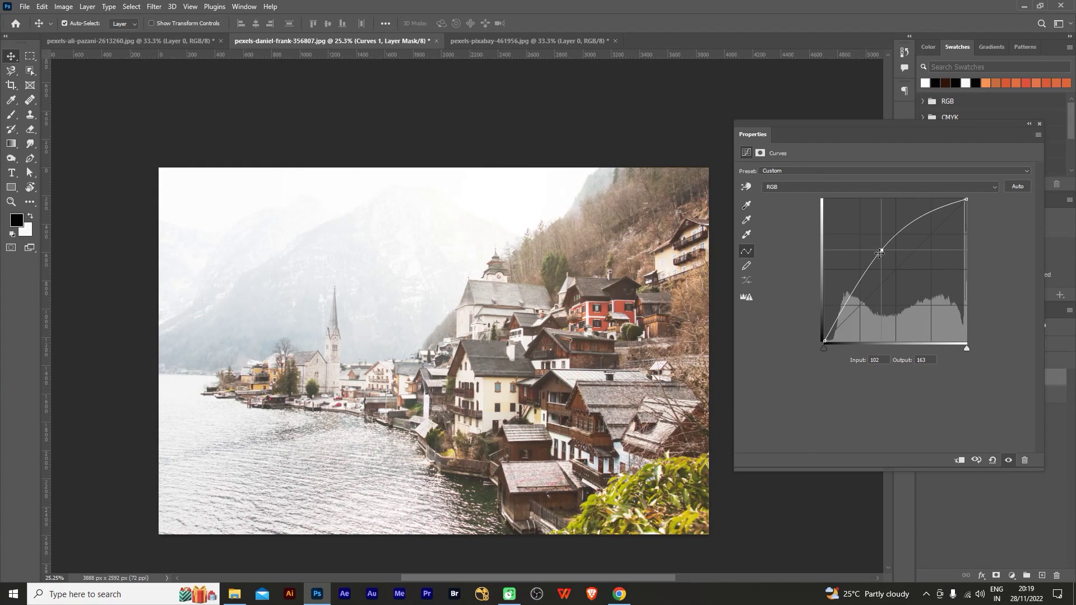
left_click_drag(884, 249, 903, 289)
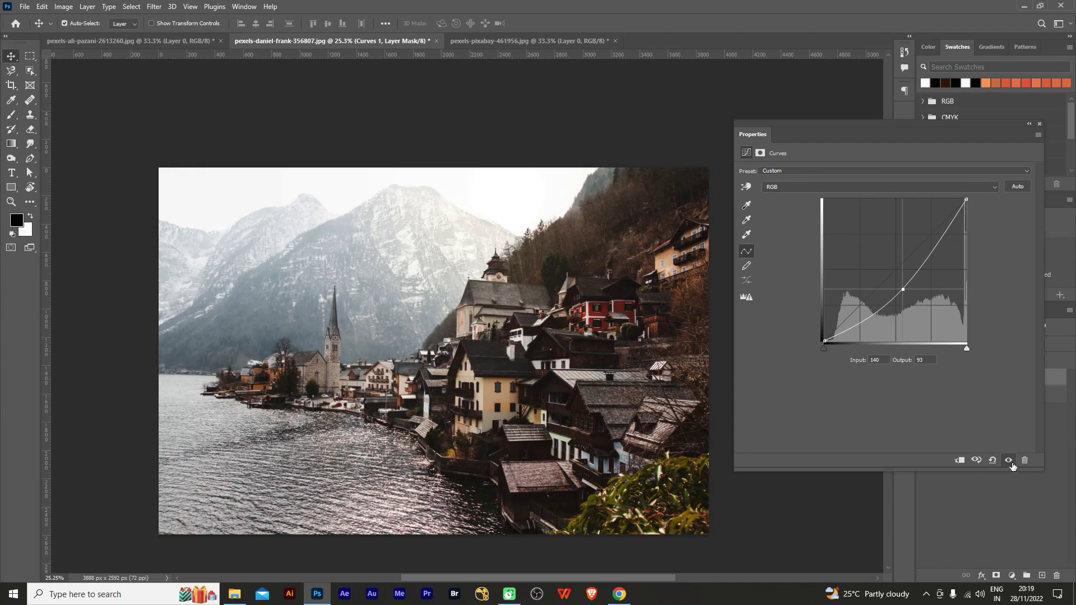
left_click(993, 461)
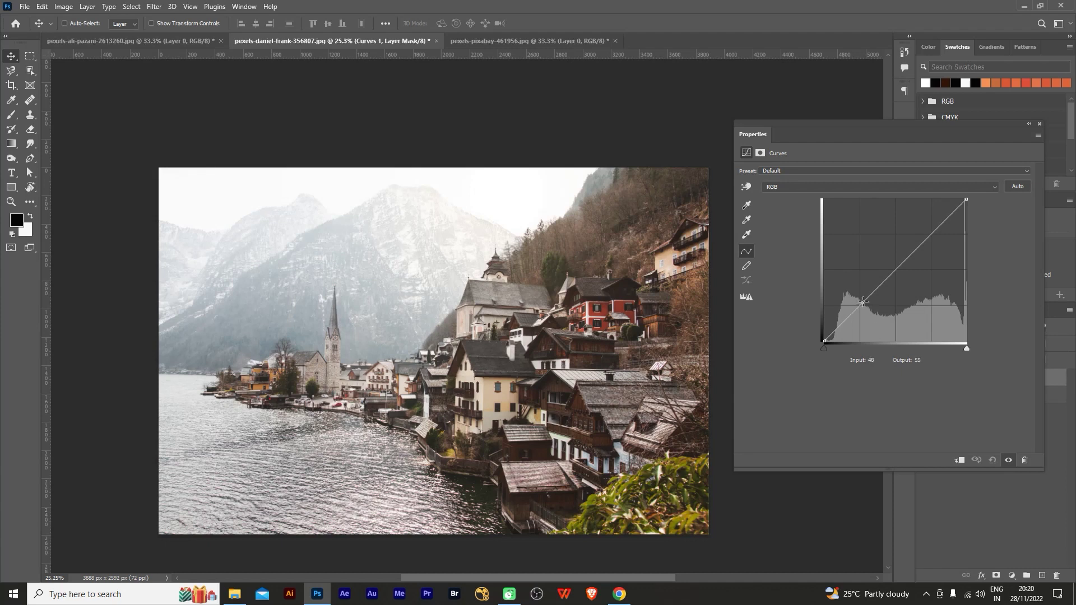
Step: Add a midtone curve point and set it to input 128, output 60
key("ctrl")
left_click(897, 270)
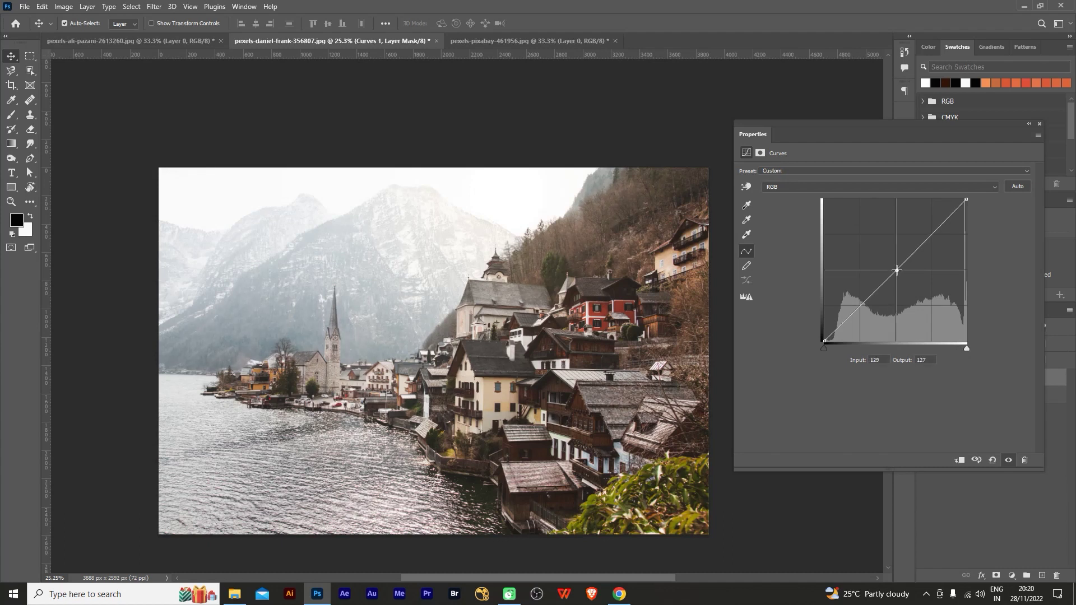
left_click(881, 362)
key("BackSpace")
type("8")
key("Return")
left_click(928, 361)
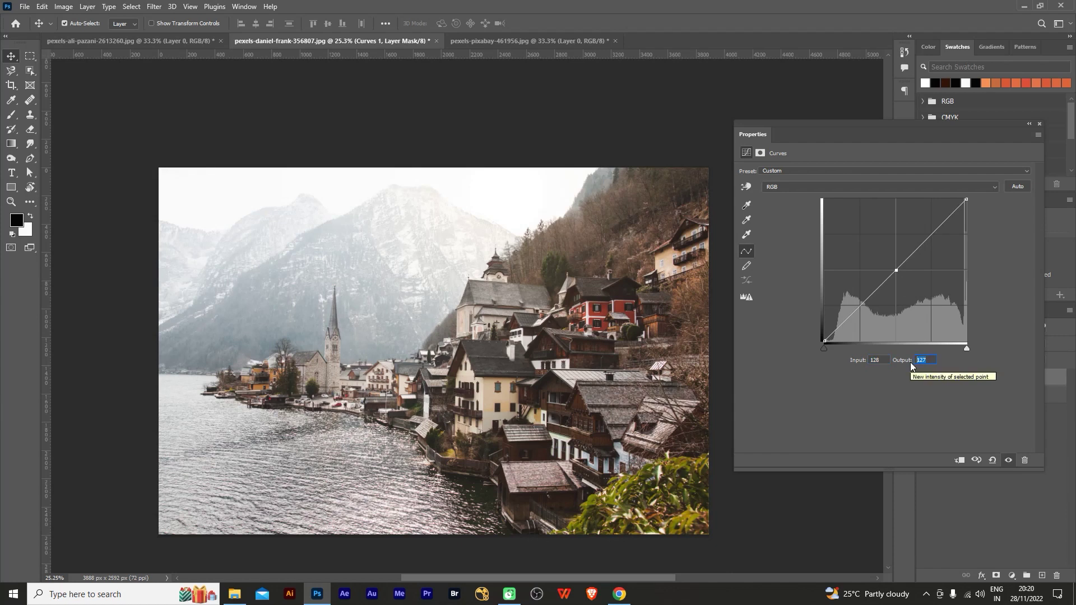
type("60")
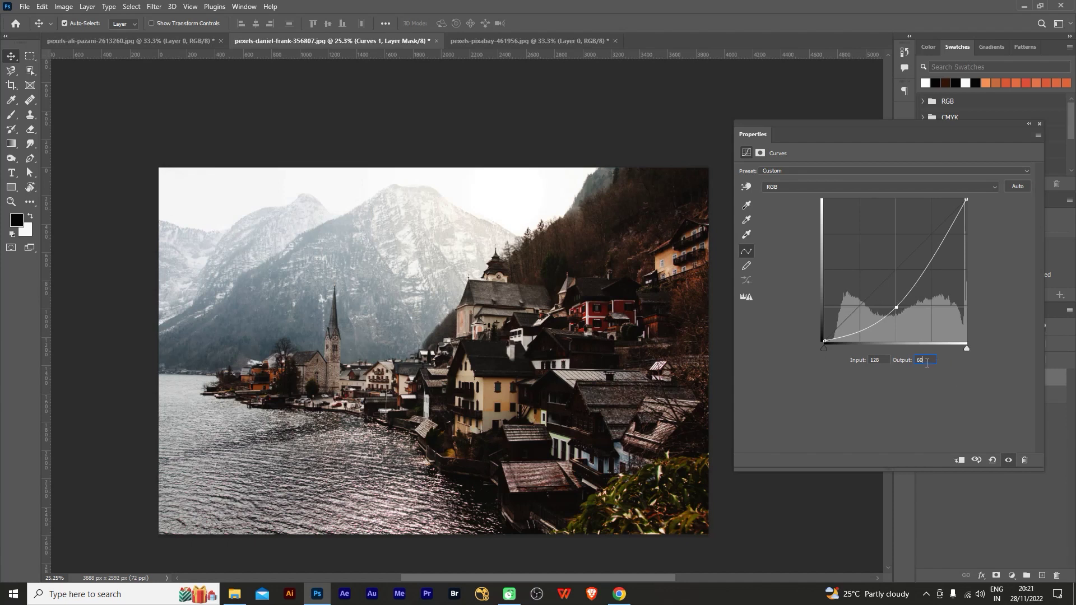
Step: Try midpoint outputs 160 and 80, settle on 180, and compare with the previous state
type("160")
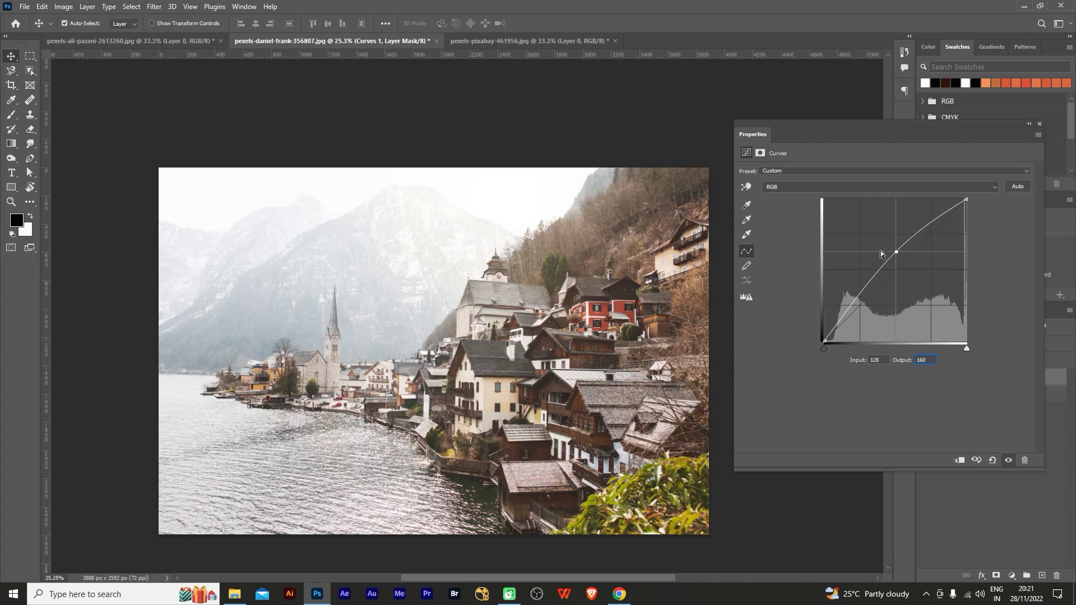
double_click(919, 361)
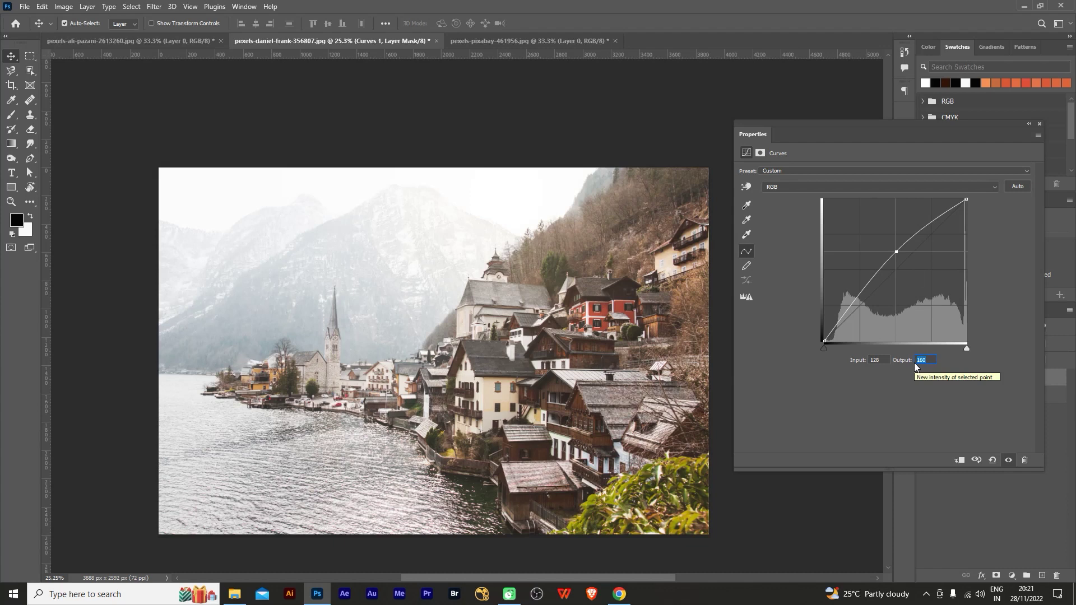
type("80")
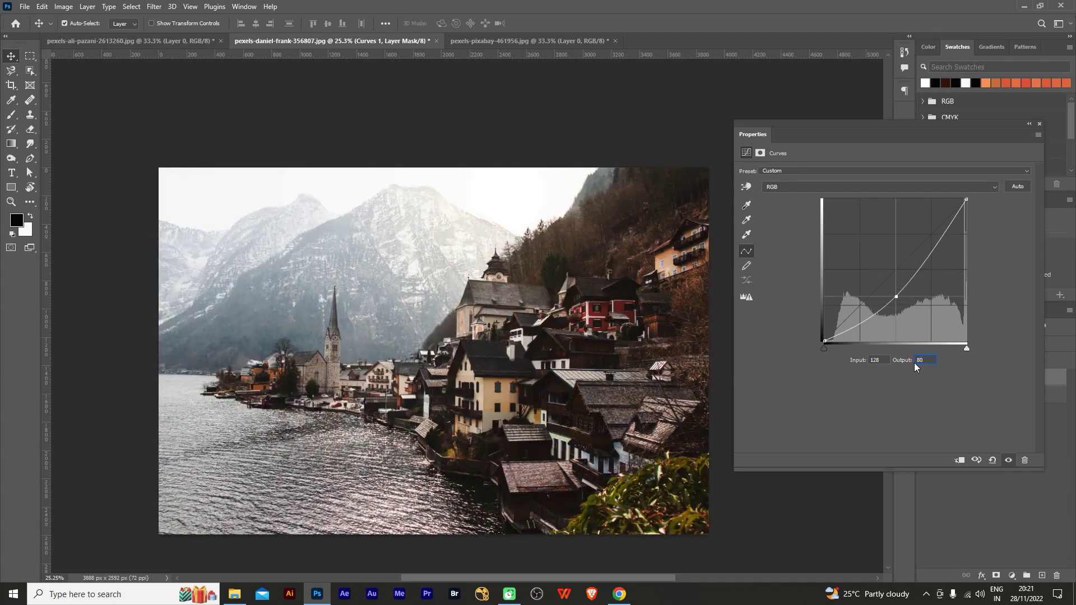
double_click(918, 363)
type("180")
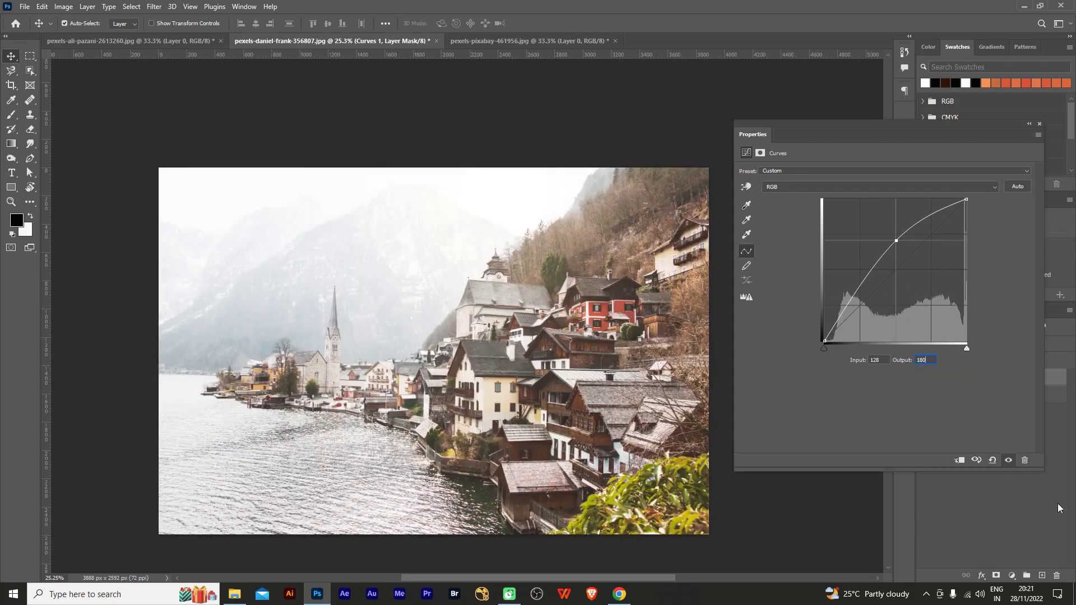
left_click(973, 463)
left_click(974, 463)
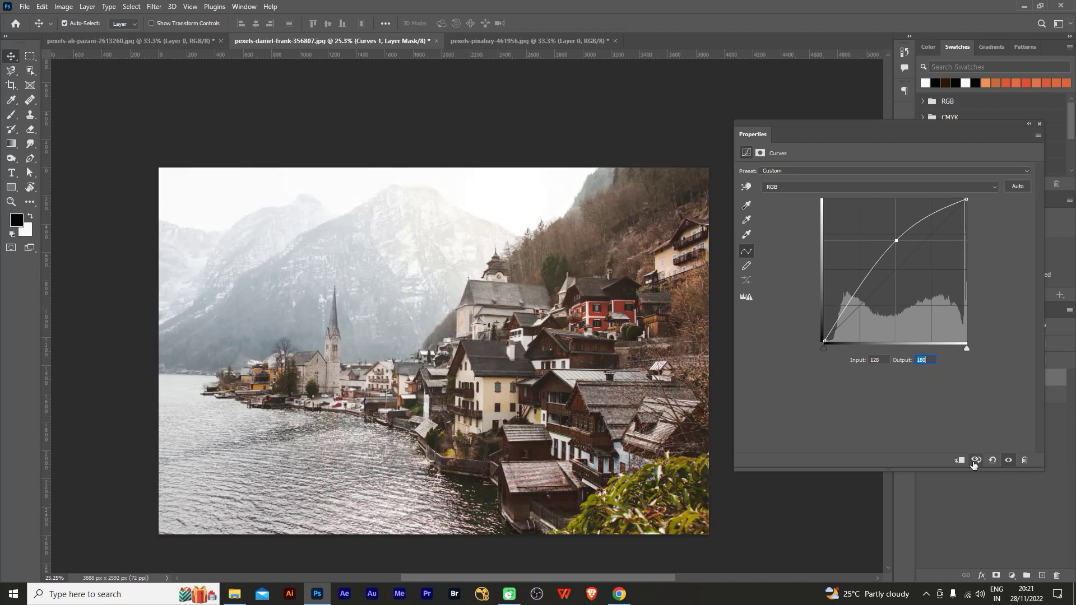
left_click(973, 463)
left_click(974, 463)
left_click(973, 463)
left_click(974, 463)
left_click(973, 463)
left_click(974, 462)
left_click(973, 463)
left_click(973, 463)
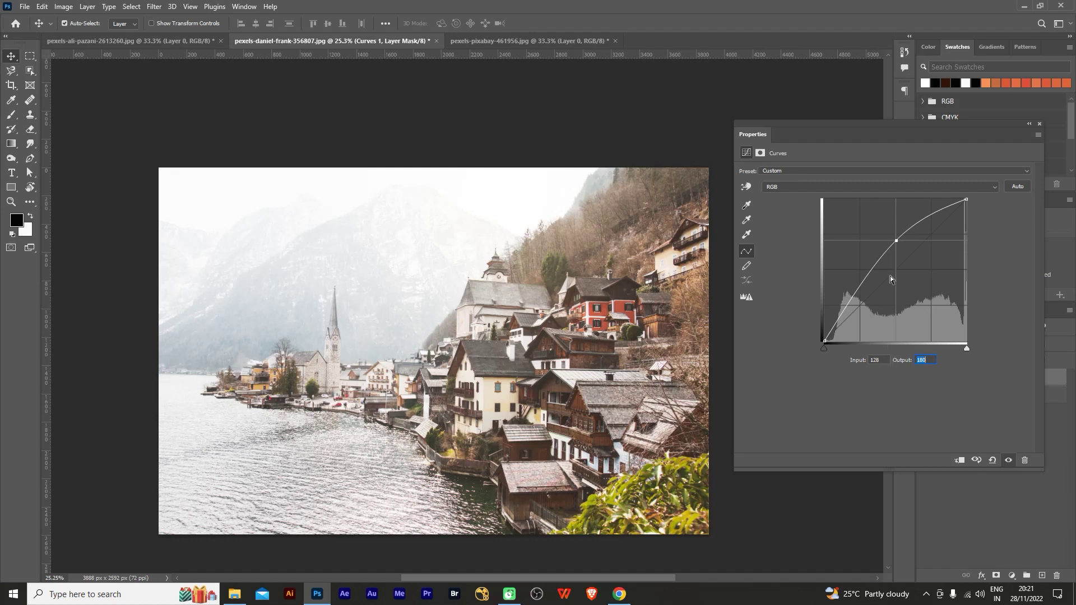
left_click(992, 461)
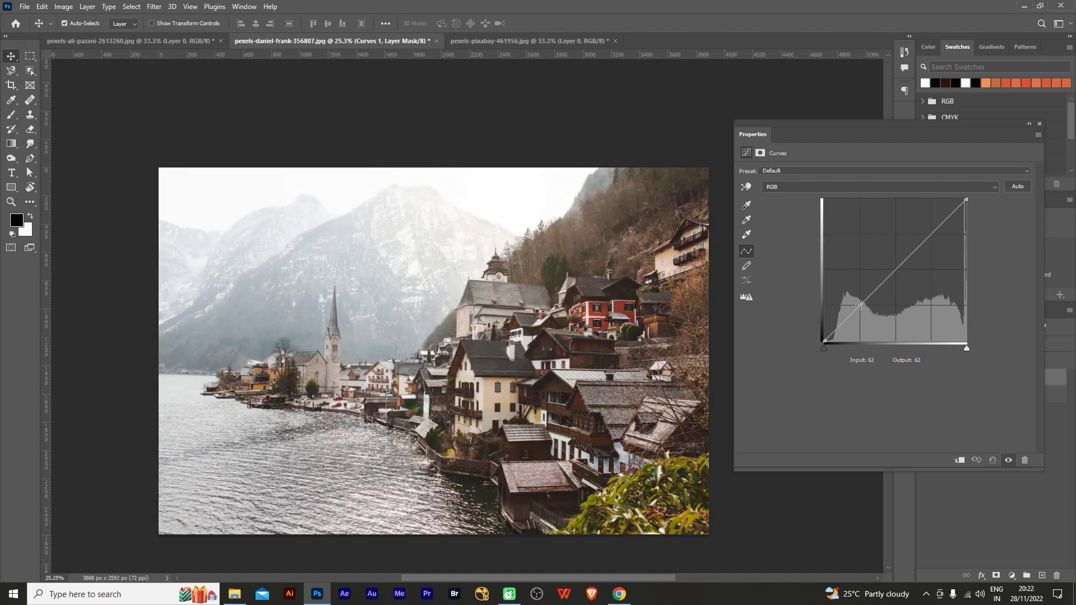
Step: Add a shadow point at 60 and lower its output to 30
left_click(860, 304)
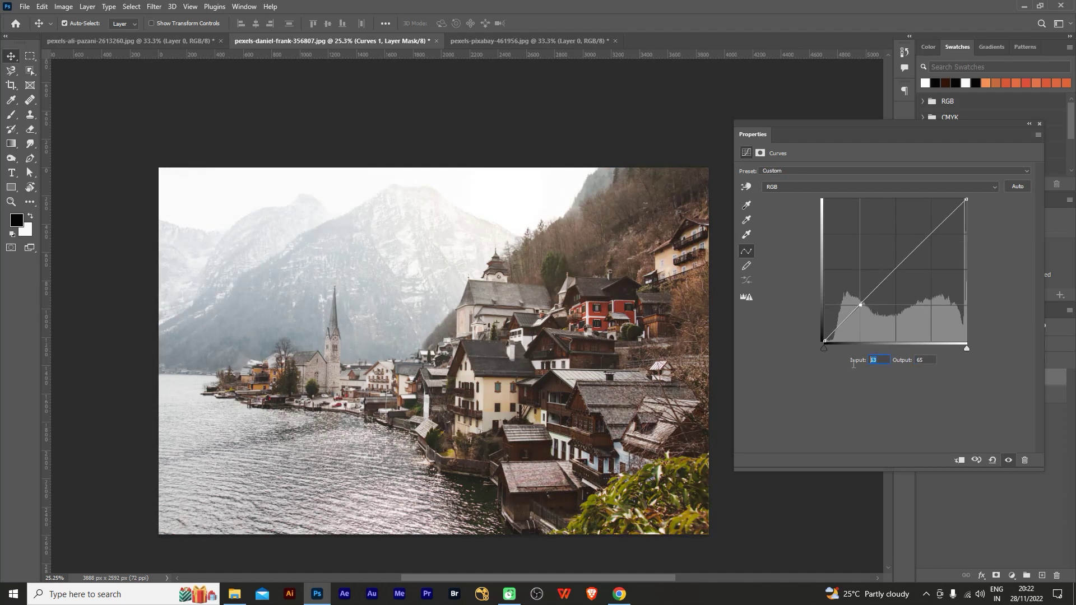
type("60")
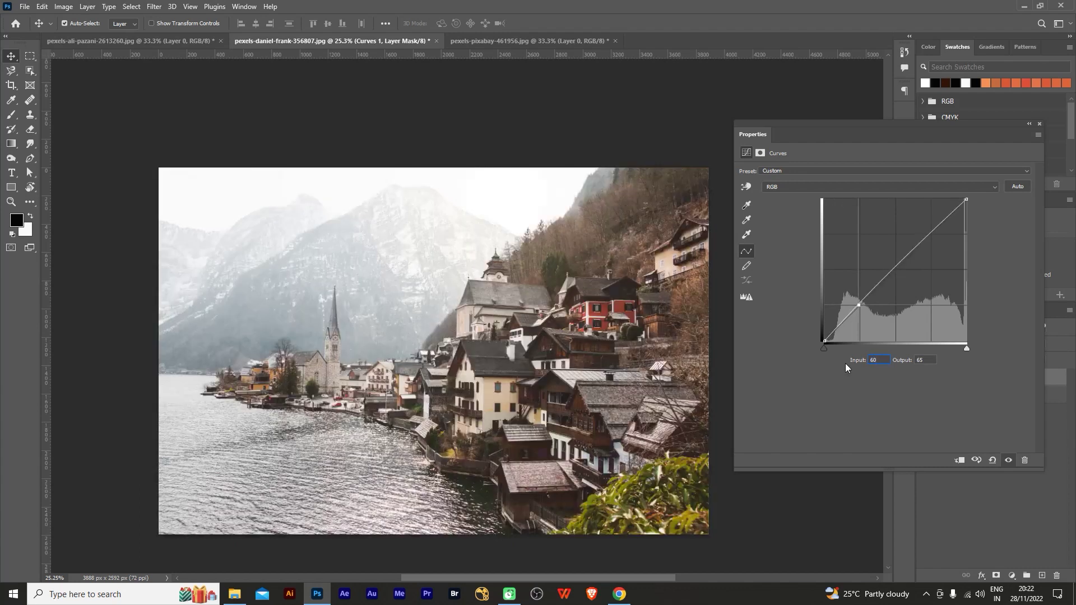
left_click(920, 361)
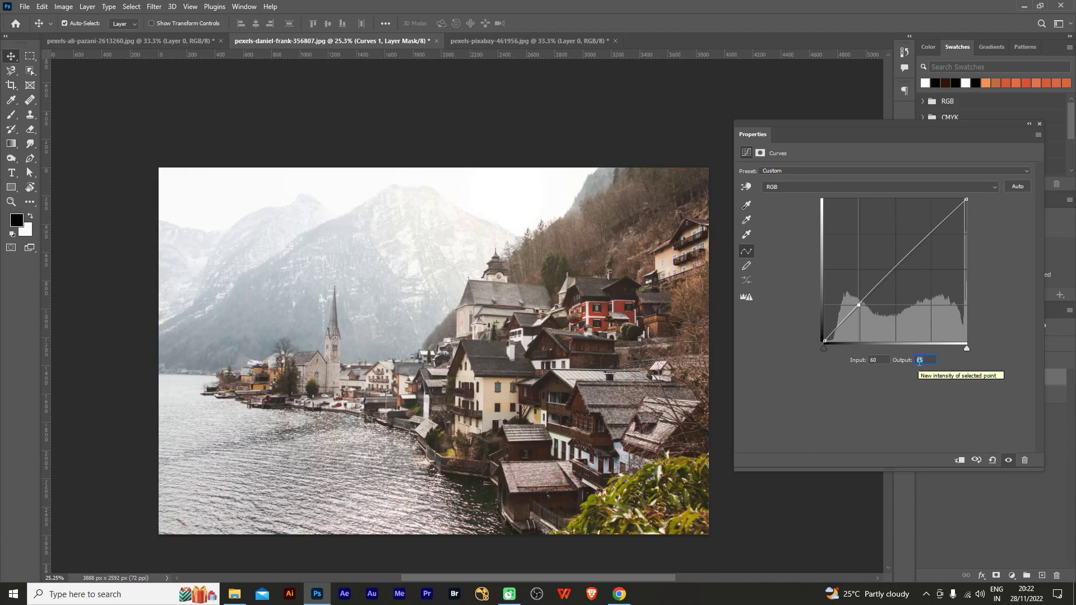
type("120")
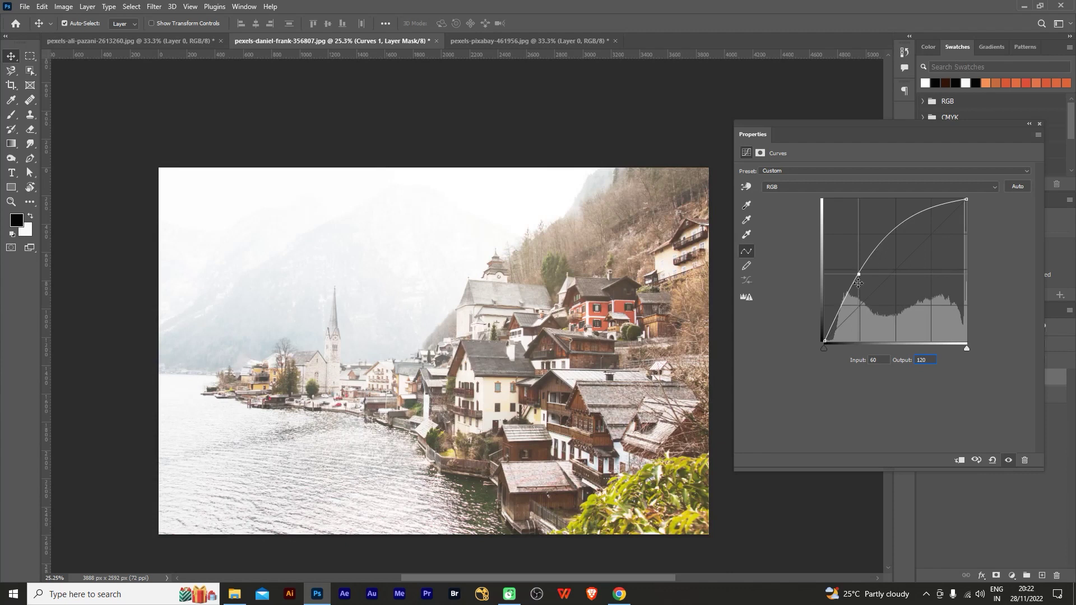
double_click(926, 359)
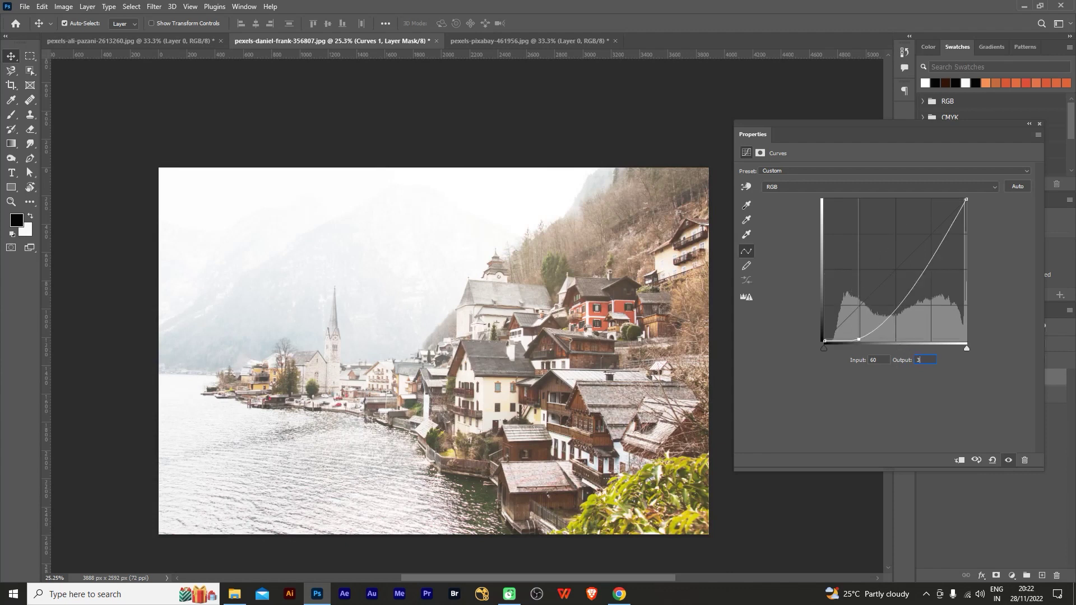
type("30")
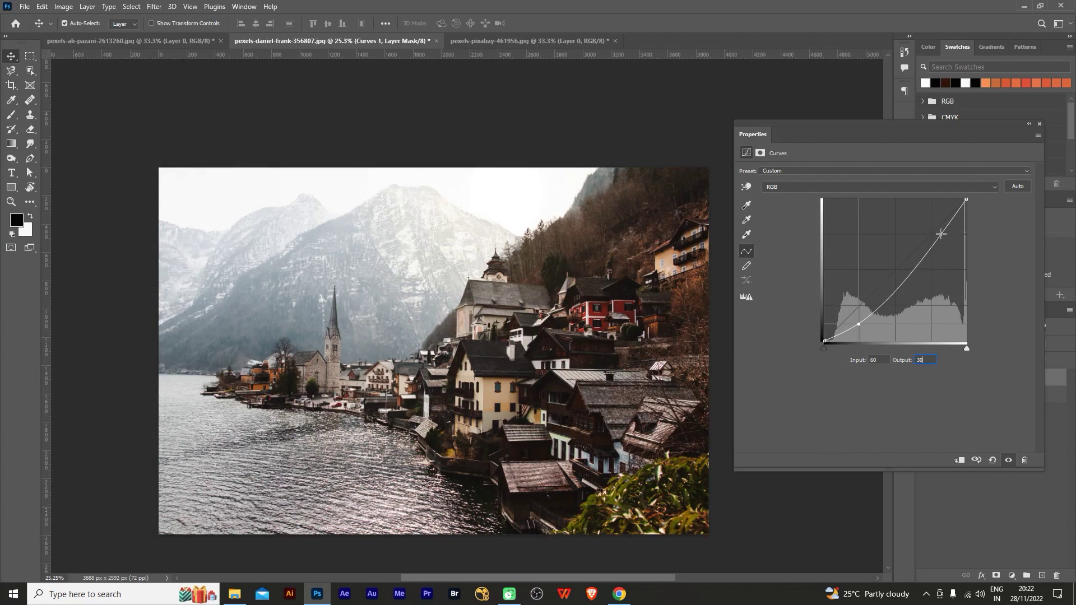
Step: Add a midtone point at input 135 and set its output to 140
left_click(900, 285)
left_click_drag(928, 361, 915, 362)
type("120")
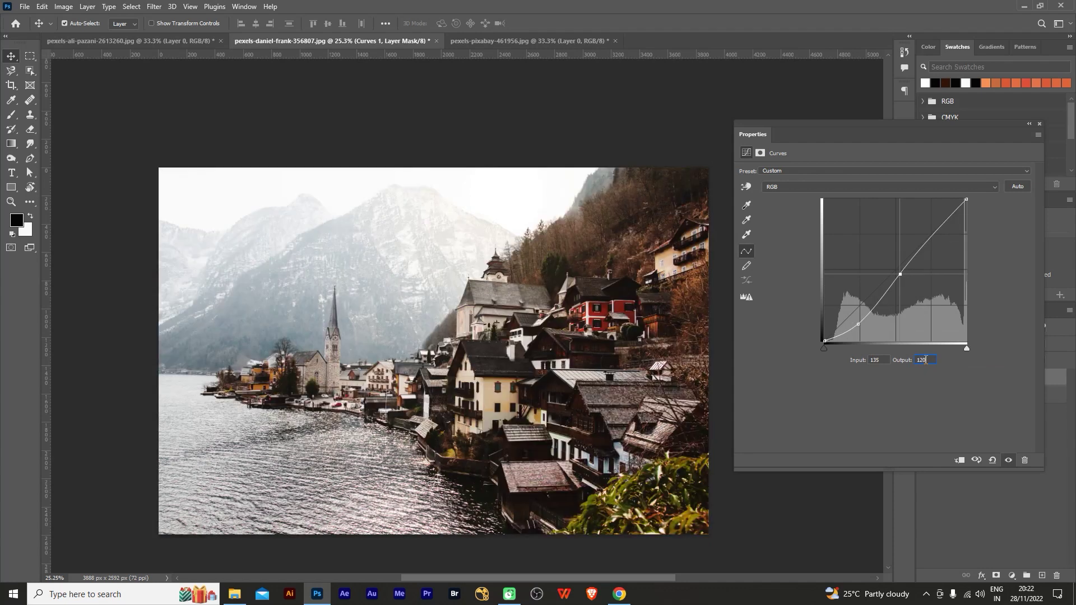
left_click_drag(925, 360, 916, 365)
type("140")
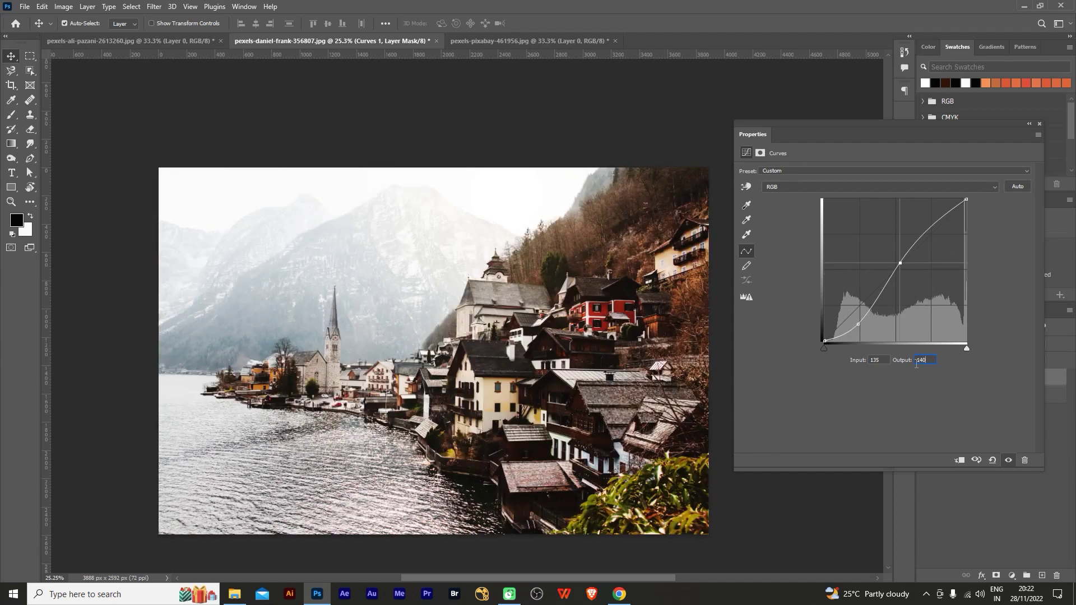
Step: Toggle the Curves 1 adjustment off and on to compare before and after
left_click(1009, 460)
left_click(1009, 461)
left_click(1008, 461)
left_click(1009, 461)
left_click(1008, 463)
left_click(948, 213)
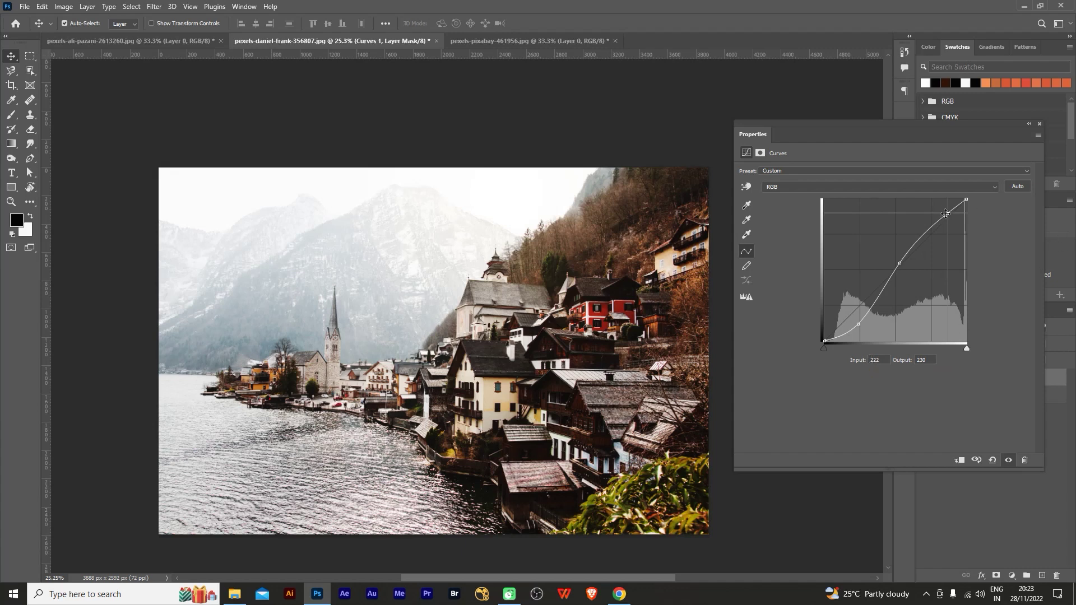
Step: Try highlight outputs 255 and 80 for the input-222 point, then enter 150 and 200
left_click(916, 363)
type("2")
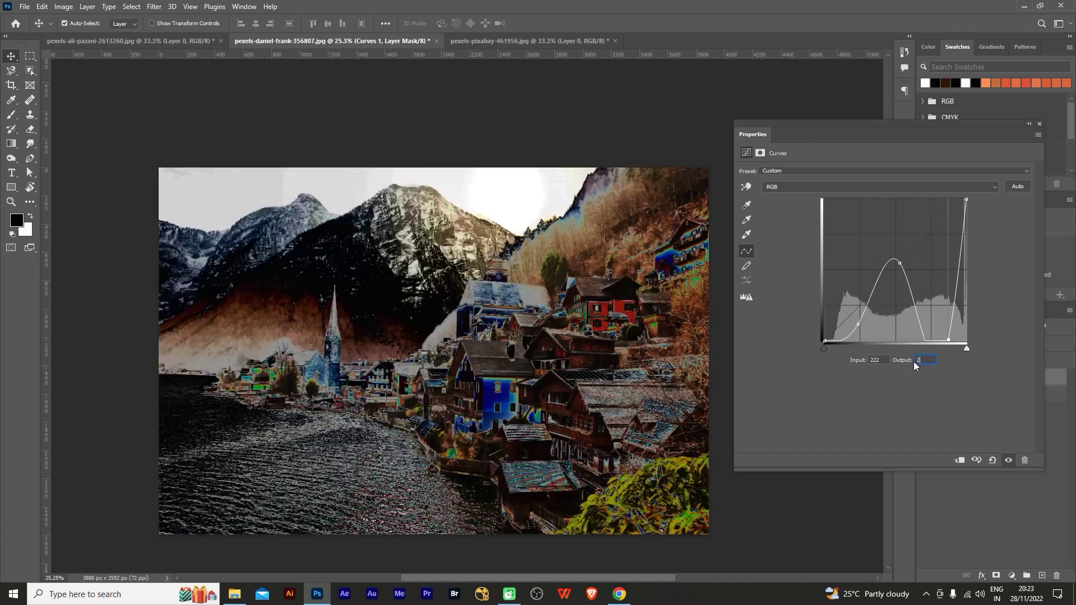
type("55")
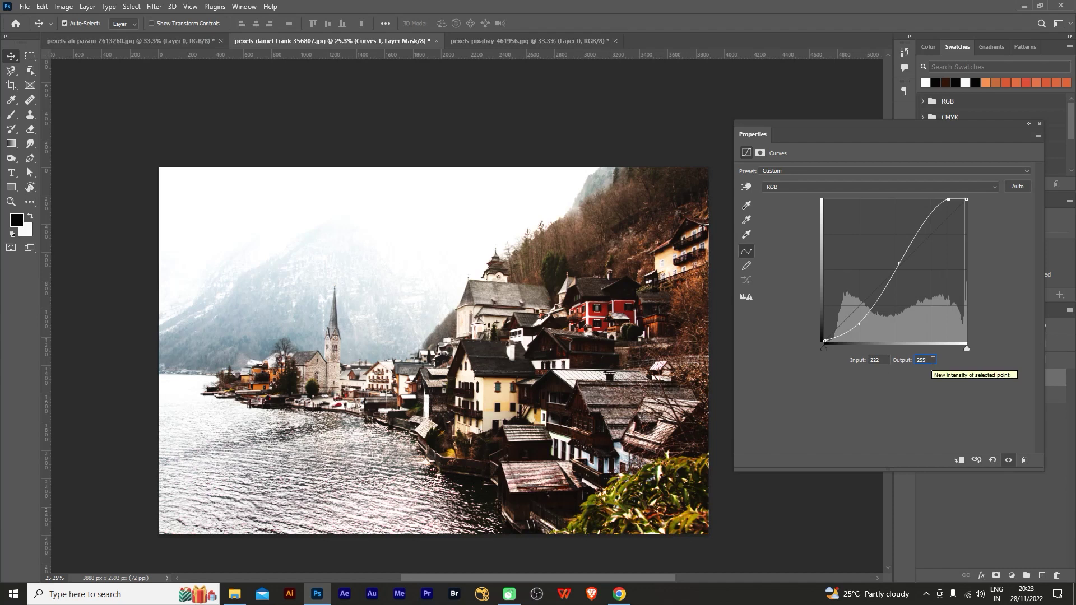
double_click(929, 358)
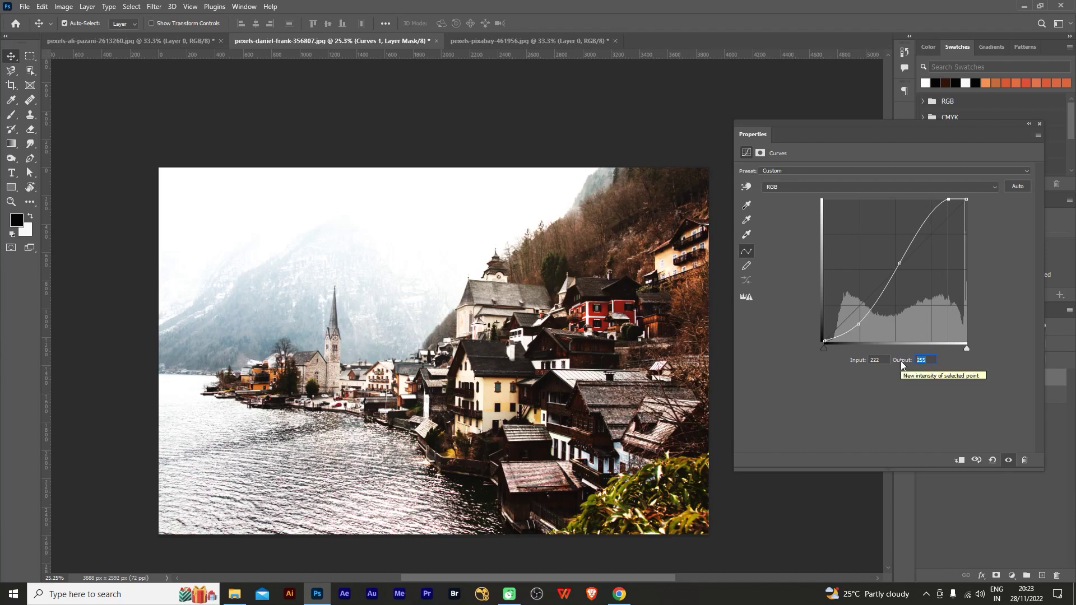
type("80")
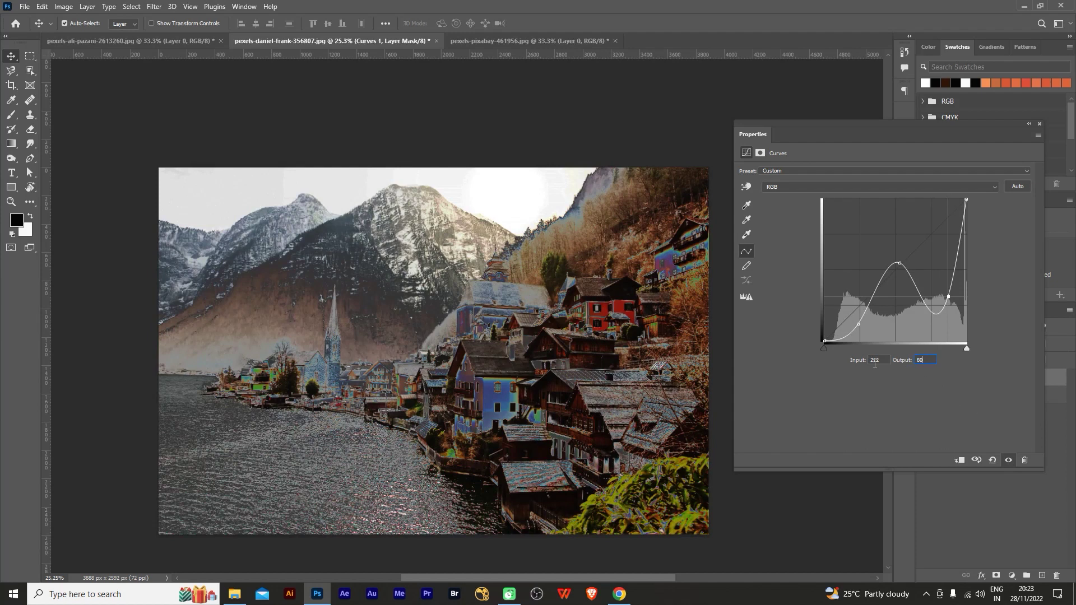
left_click(910, 363)
left_click(947, 296)
type("150")
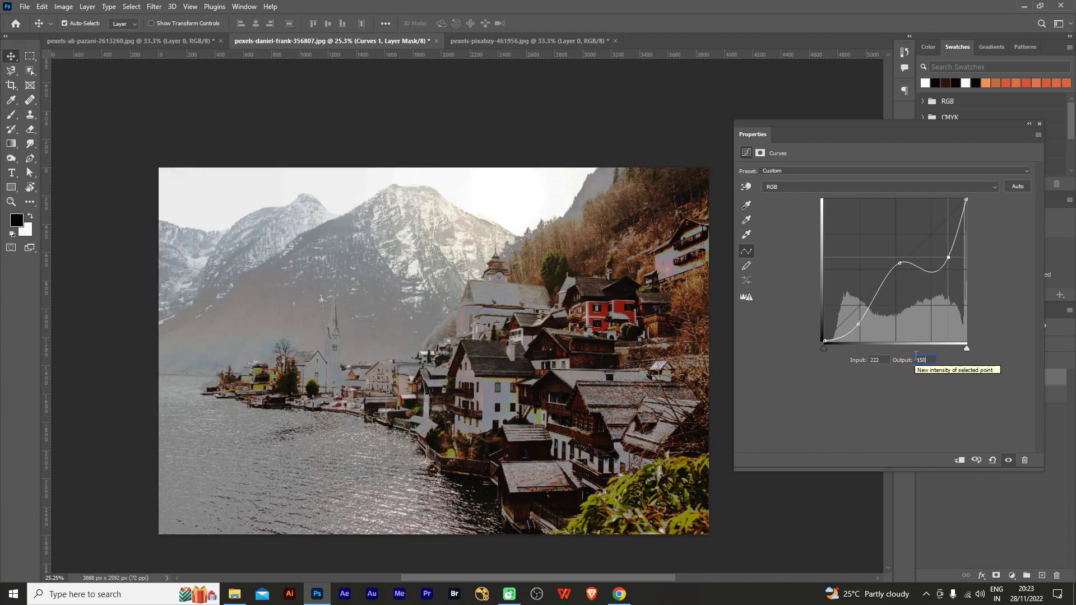
type("200")
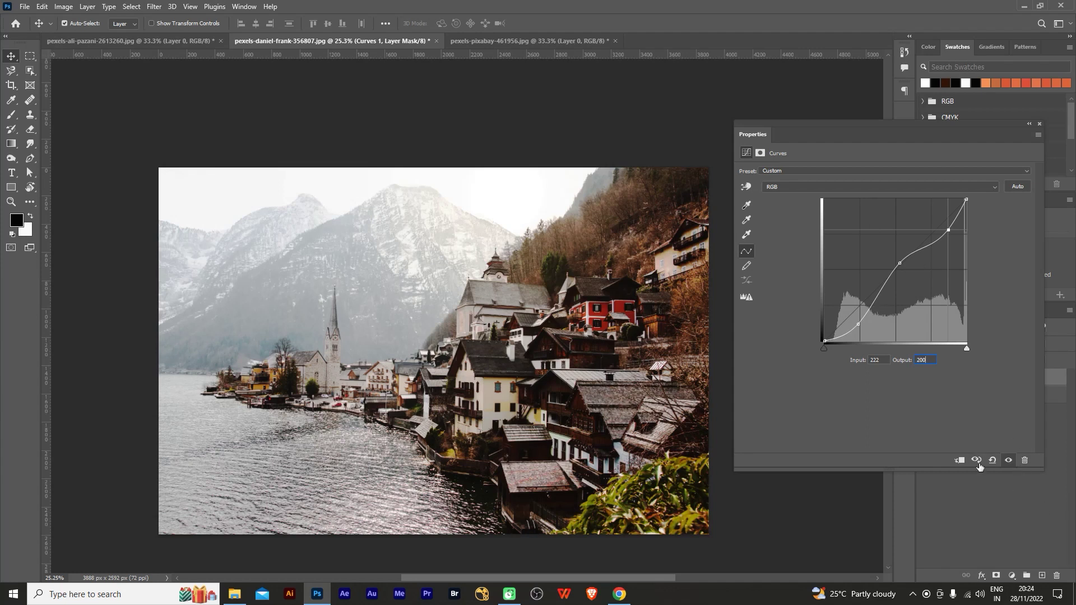
Step: Reset Curves 1 to the default straight diagonal and zoom around to inspect the photo
left_click(993, 461)
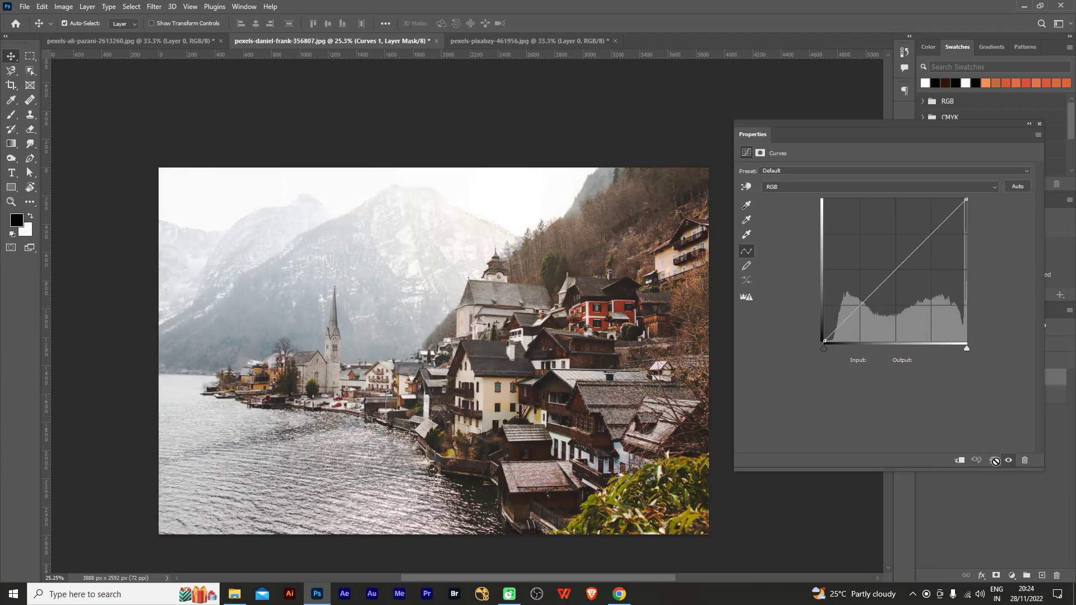
scroll(412, 328, "up", 2)
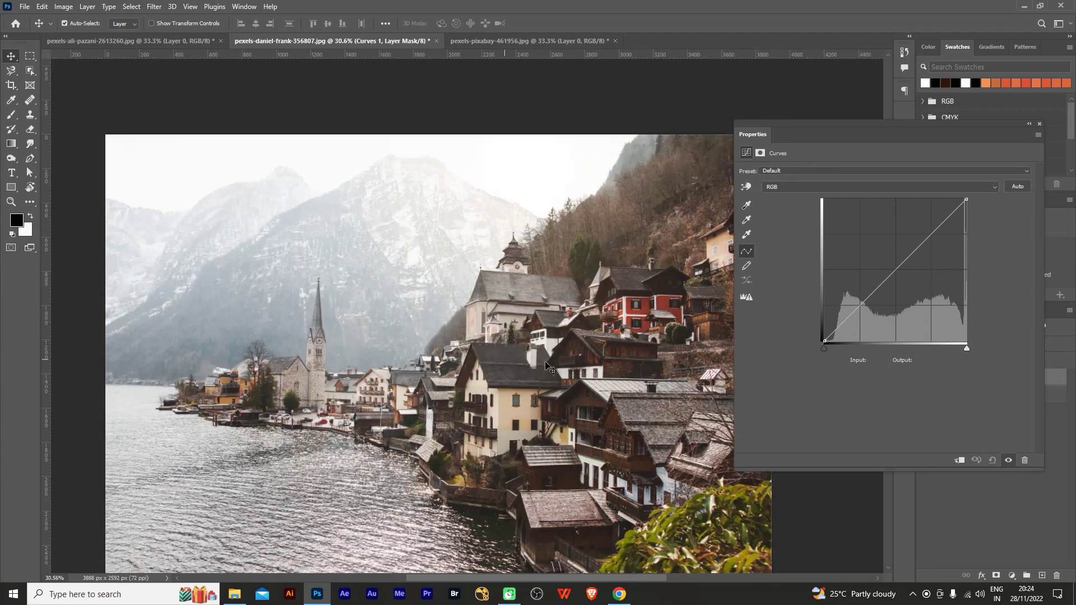
scroll(561, 359, "right", 1)
scroll(560, 359, "down", 1)
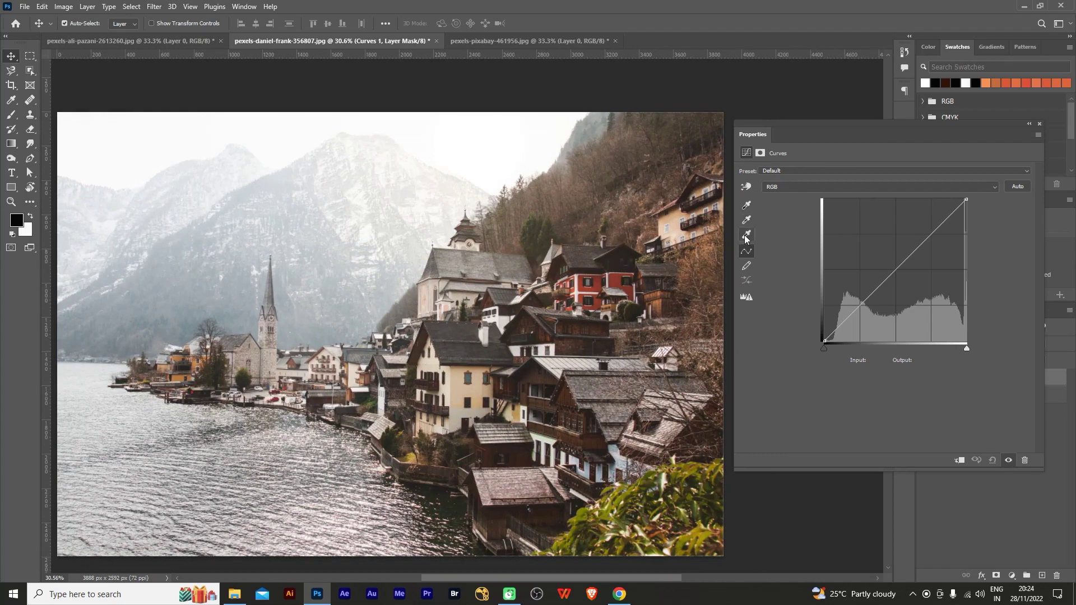
scroll(448, 215, "down", 2)
scroll(448, 215, "up", 1)
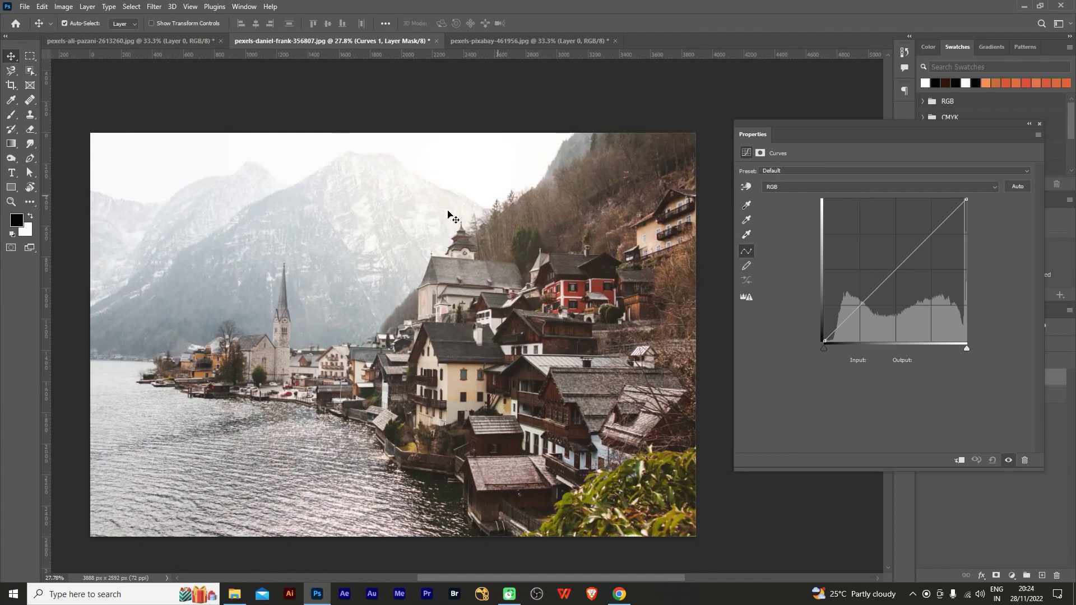
scroll(448, 215, "down", 1)
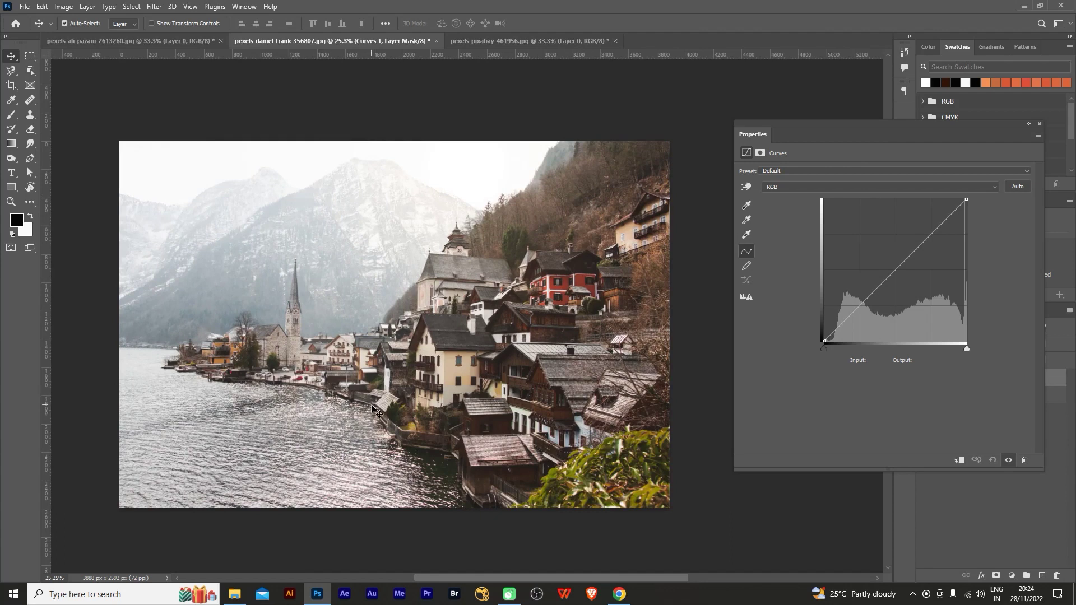
Step: Zoom into the lower wooden house and set the black point from its dark window
left_click(745, 207)
scroll(417, 397, "up", 1)
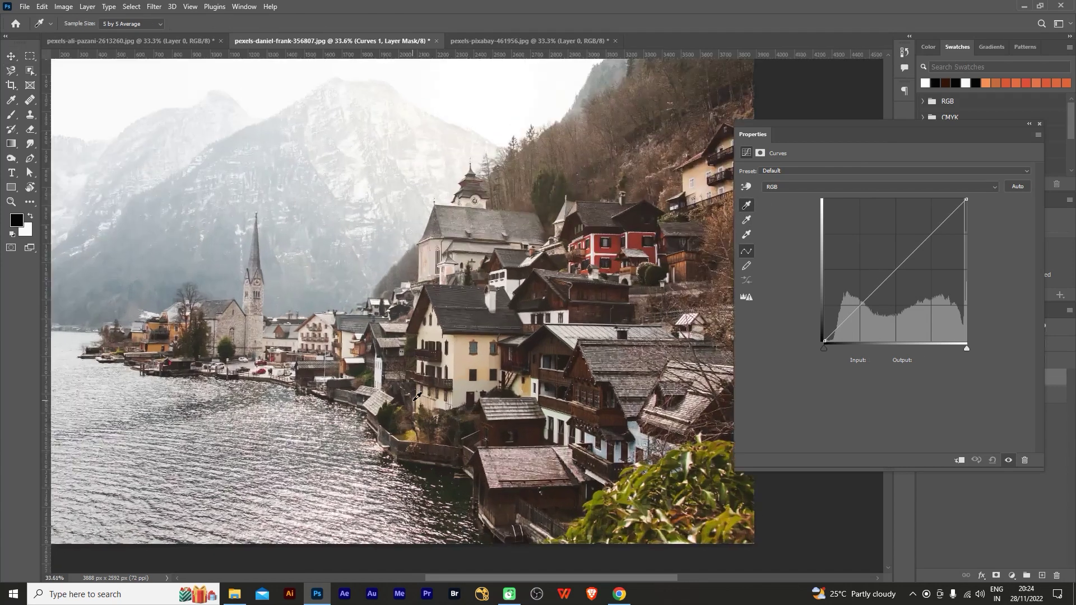
scroll(418, 397, "up", 1)
scroll(418, 397, "up", 1)
scroll(420, 398, "up", 1)
scroll(420, 399, "up", 1)
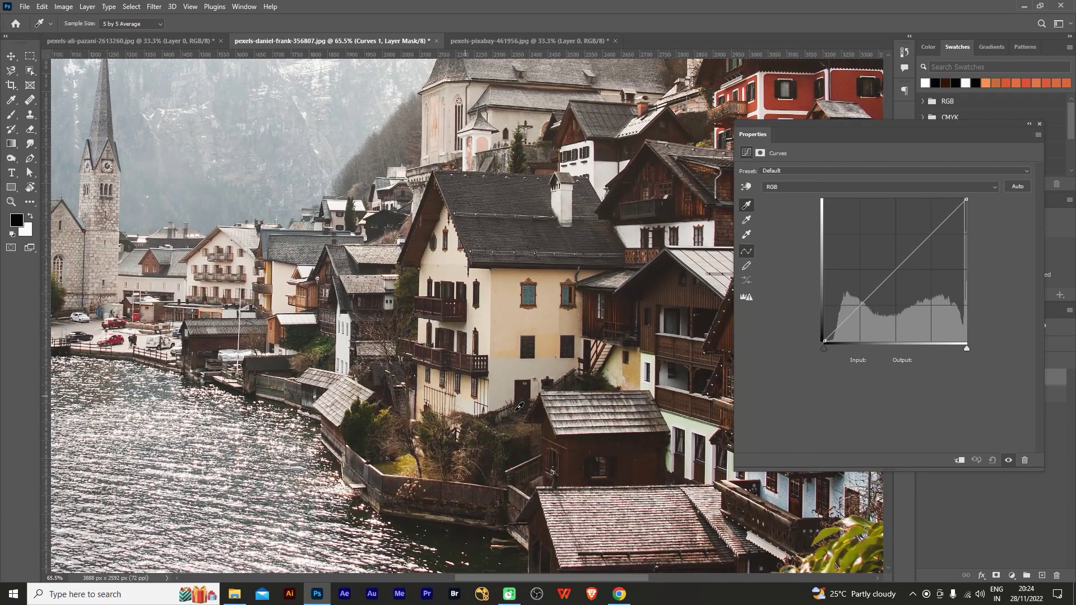
scroll(583, 471, "up", 1)
scroll(535, 481, "up", 1)
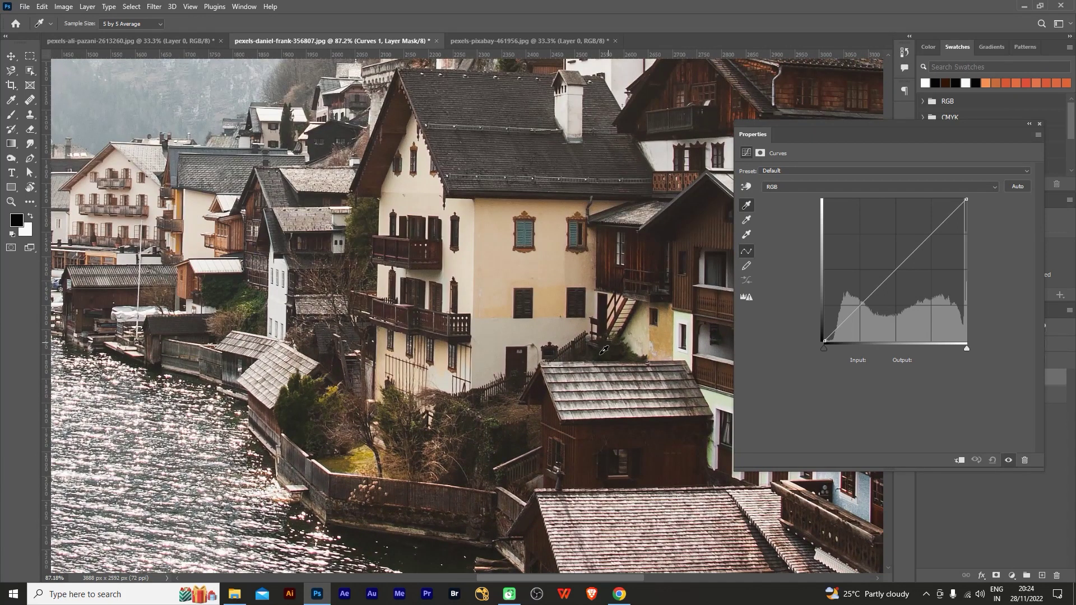
scroll(620, 465, "up", 2)
scroll(621, 464, "up", 2)
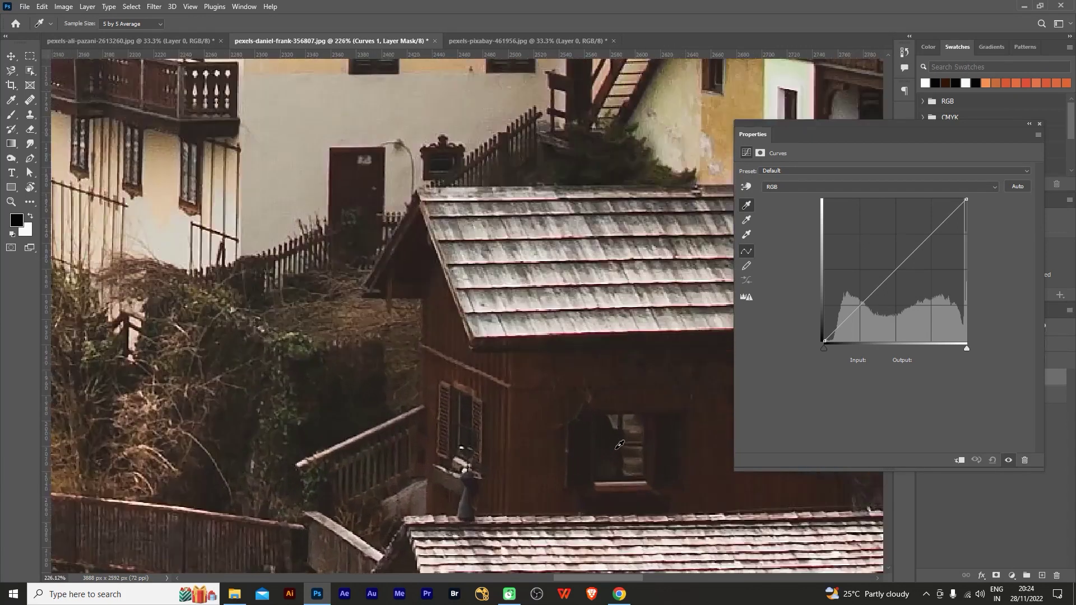
scroll(614, 448, "up", 1)
scroll(605, 426, "up", 1)
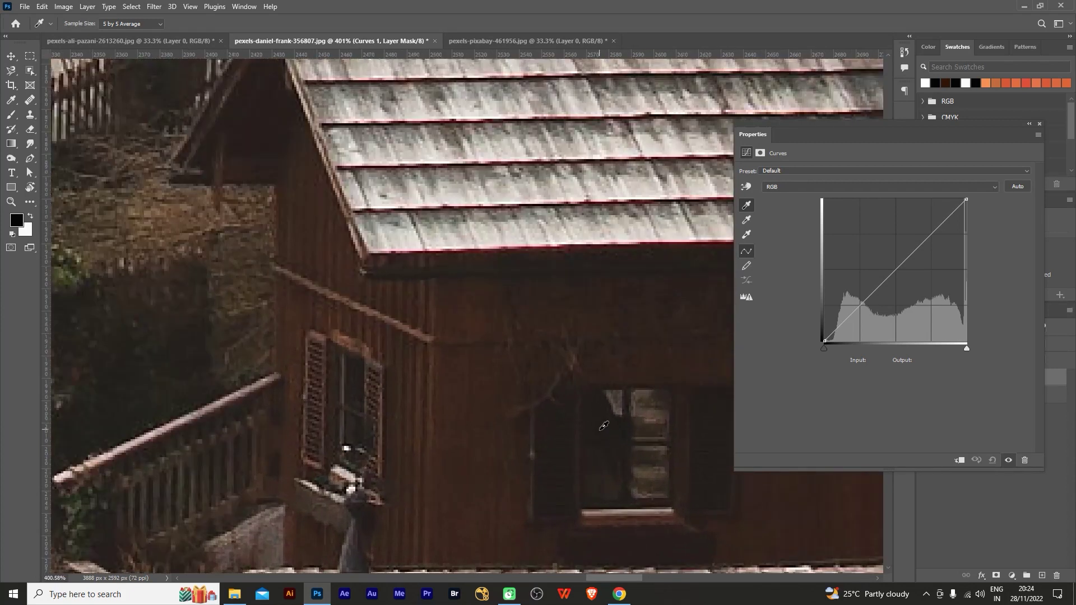
scroll(604, 424, "up", 1)
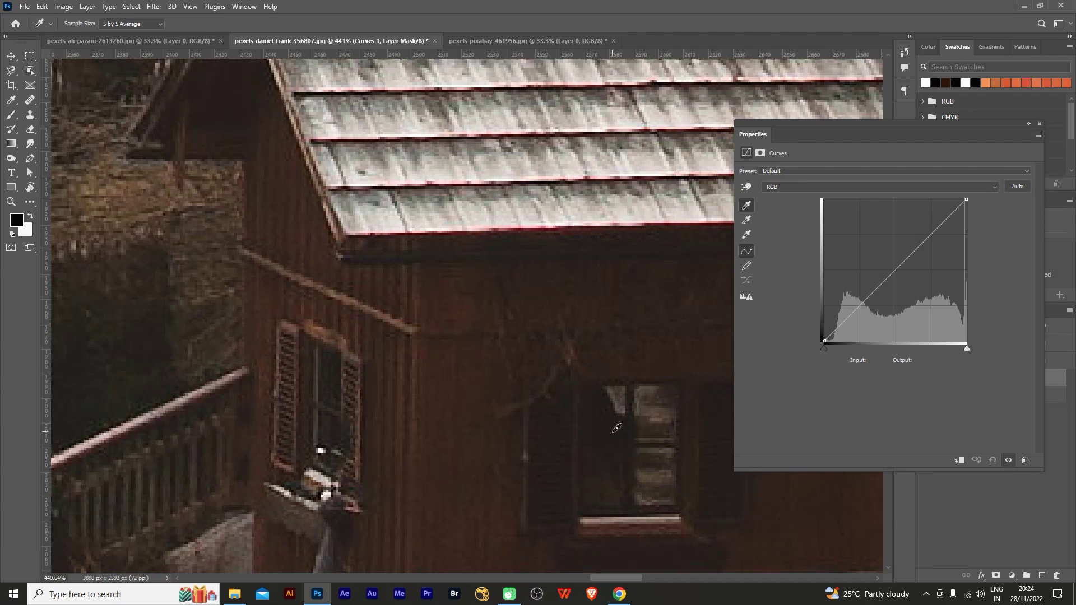
left_click(618, 424)
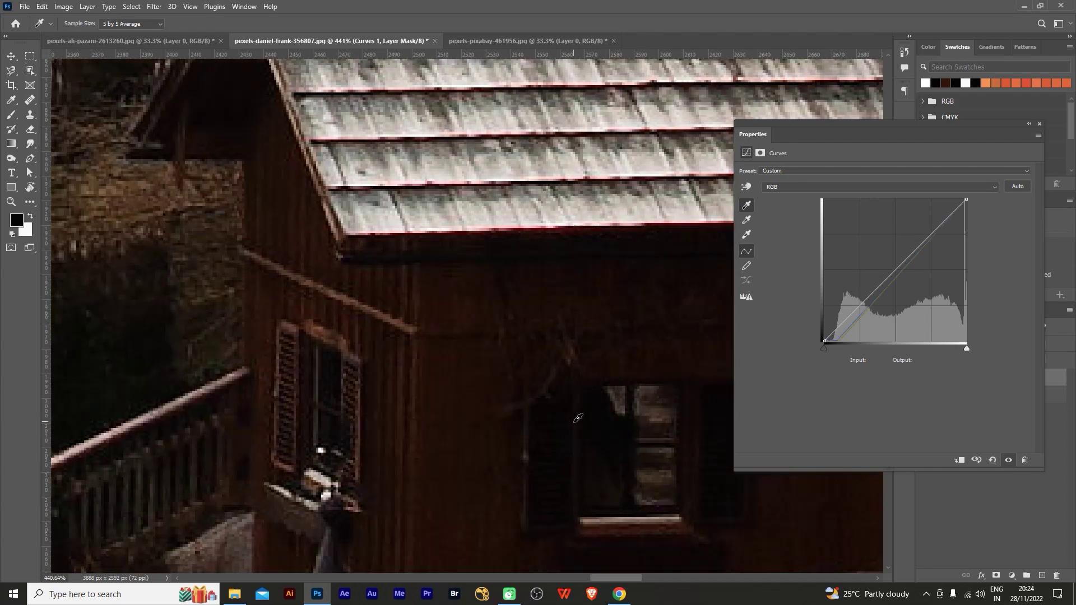
scroll(578, 418, "down", 5)
scroll(578, 418, "down", 5)
scroll(579, 418, "down", 4)
scroll(579, 418, "down", 2)
scroll(578, 418, "down", 3)
scroll(578, 418, "down", 2)
scroll(578, 419, "down", 3)
scroll(579, 418, "down", 2)
scroll(578, 418, "up", 1)
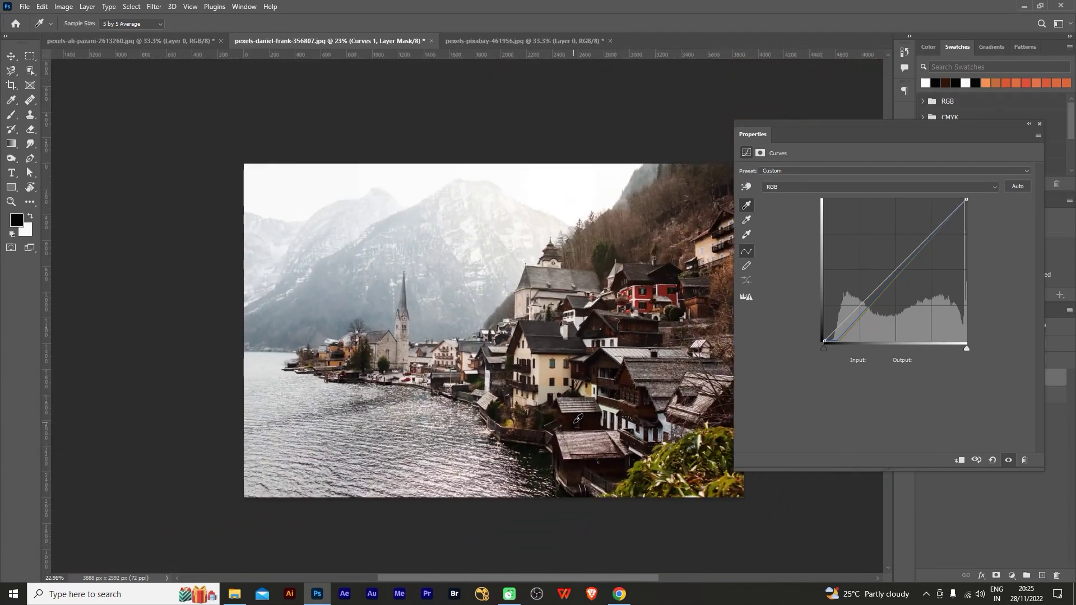
Step: Compare the black-point correction on and off, then reset the curve to a straight line
left_click(1008, 460)
left_click(1008, 461)
left_click(1008, 461)
left_click(1009, 460)
left_click(1009, 460)
left_click(1009, 460)
left_click(1008, 460)
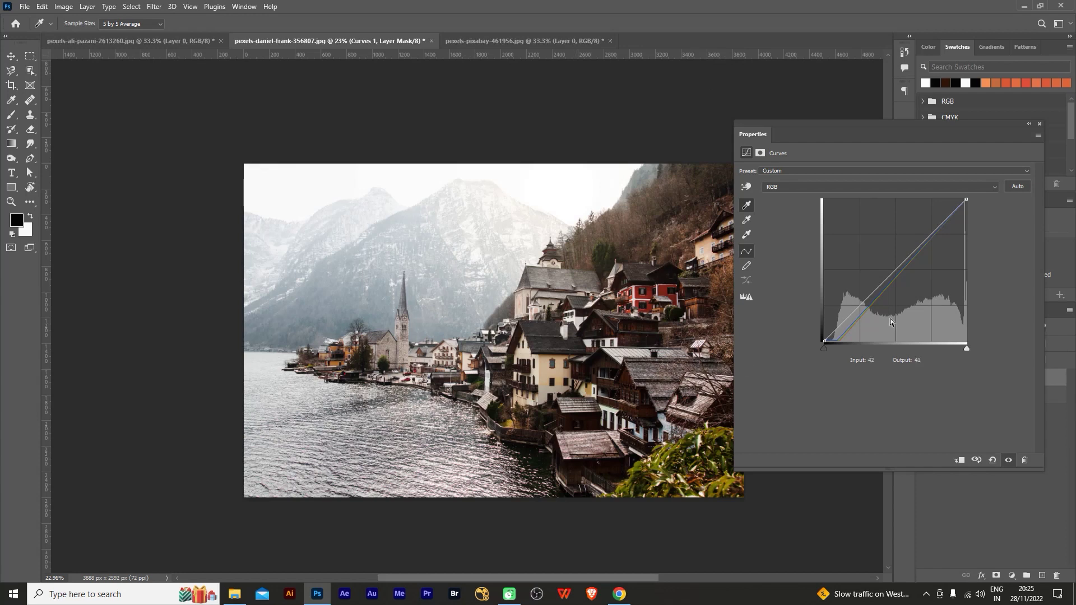
left_click(992, 463)
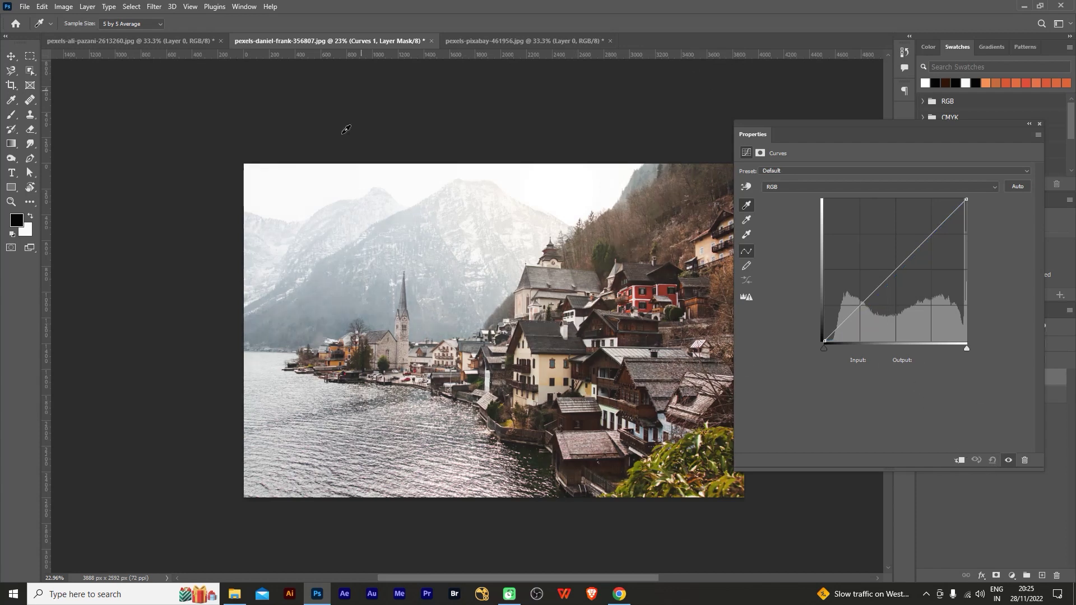
left_click(746, 235)
scroll(489, 244, "up", 3)
scroll(482, 246, "up", 4)
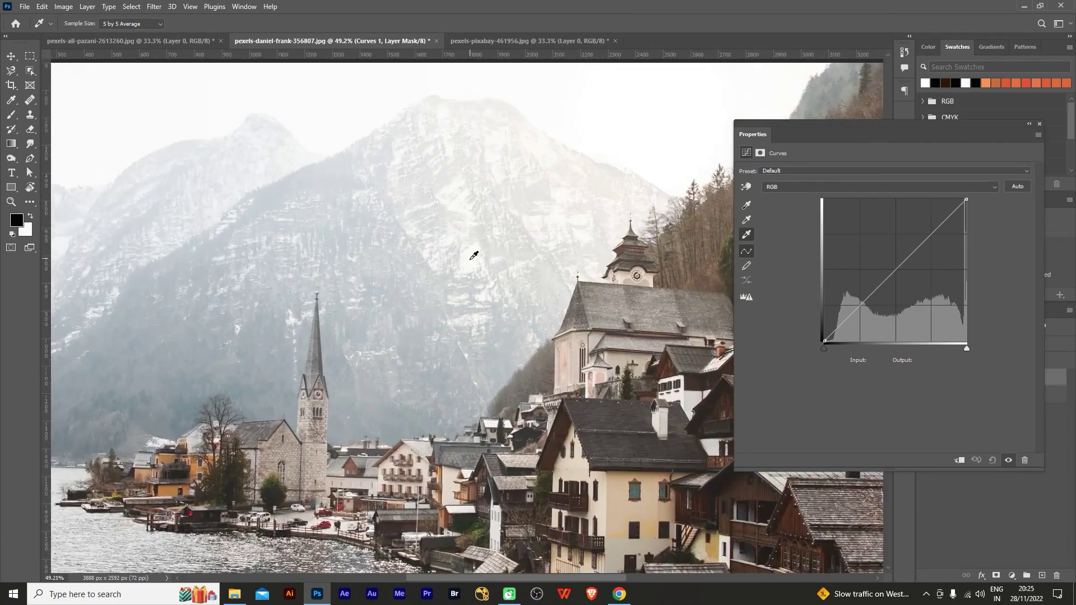
scroll(474, 254, "up", 4)
scroll(489, 368, "up", 4)
scroll(490, 370, "up", 4)
scroll(490, 374, "up", 4)
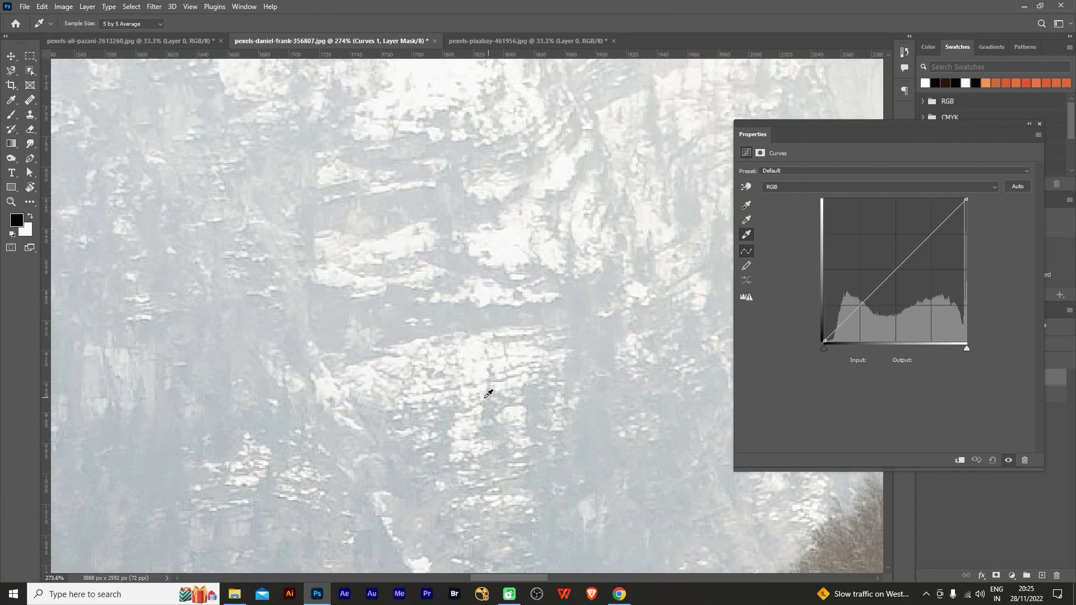
left_click(482, 371)
scroll(486, 370, "down", 3)
scroll(485, 373, "down", 3)
scroll(485, 376, "down", 3)
scroll(484, 381, "down", 3)
scroll(484, 385, "up", 3)
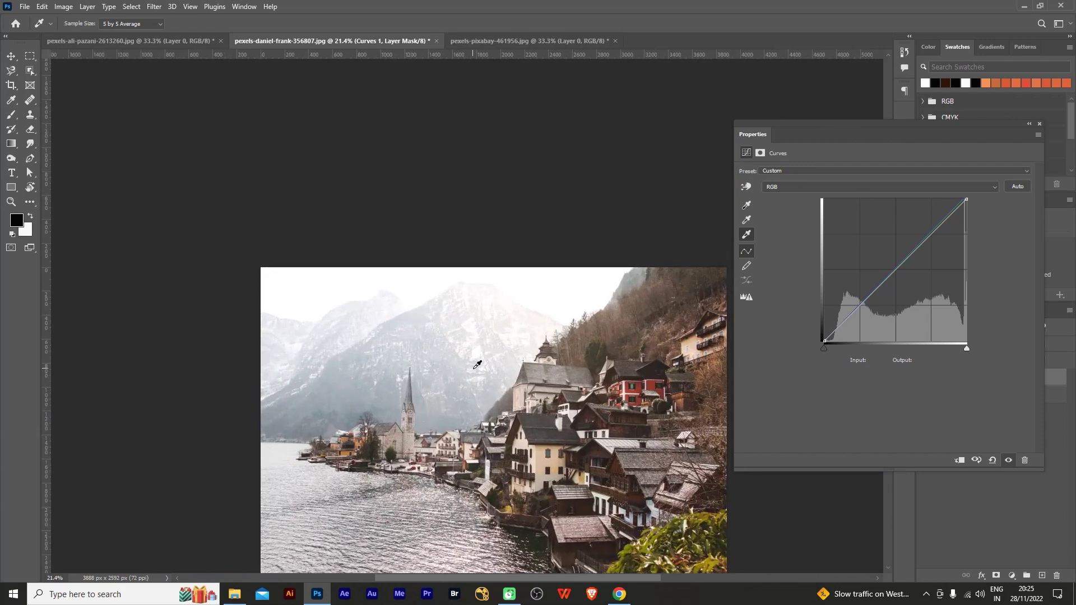
scroll(477, 365, "up", 1)
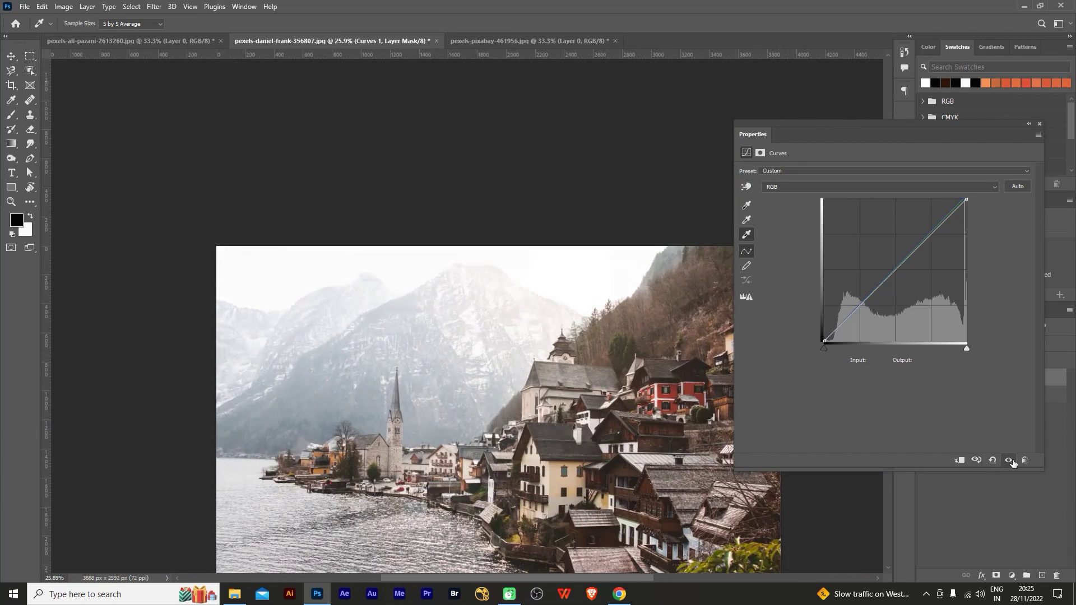
scroll(574, 329, "up", 3)
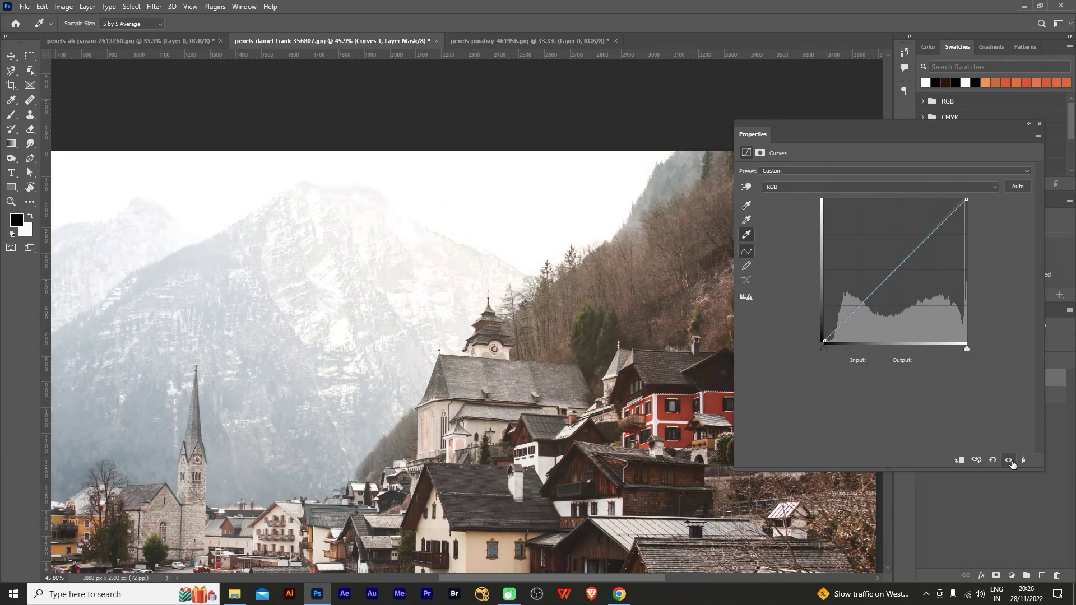
scroll(411, 334, "down", 2)
scroll(418, 353, "down", 2)
scroll(422, 369, "down", 1)
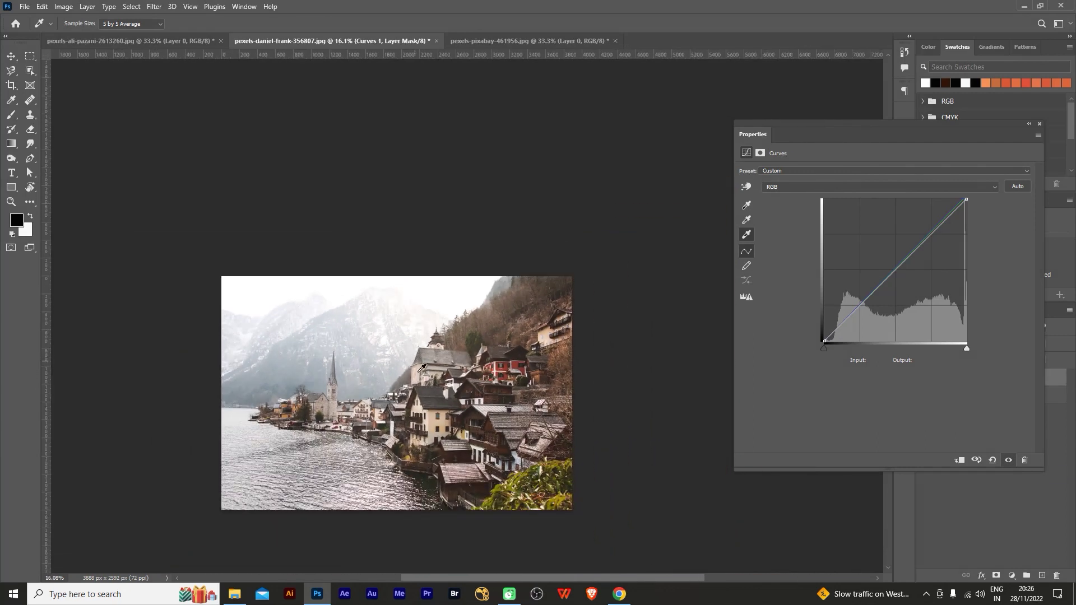
scroll(427, 432, "up", 1)
scroll(427, 432, "up", 1)
scroll(427, 432, "down", 1)
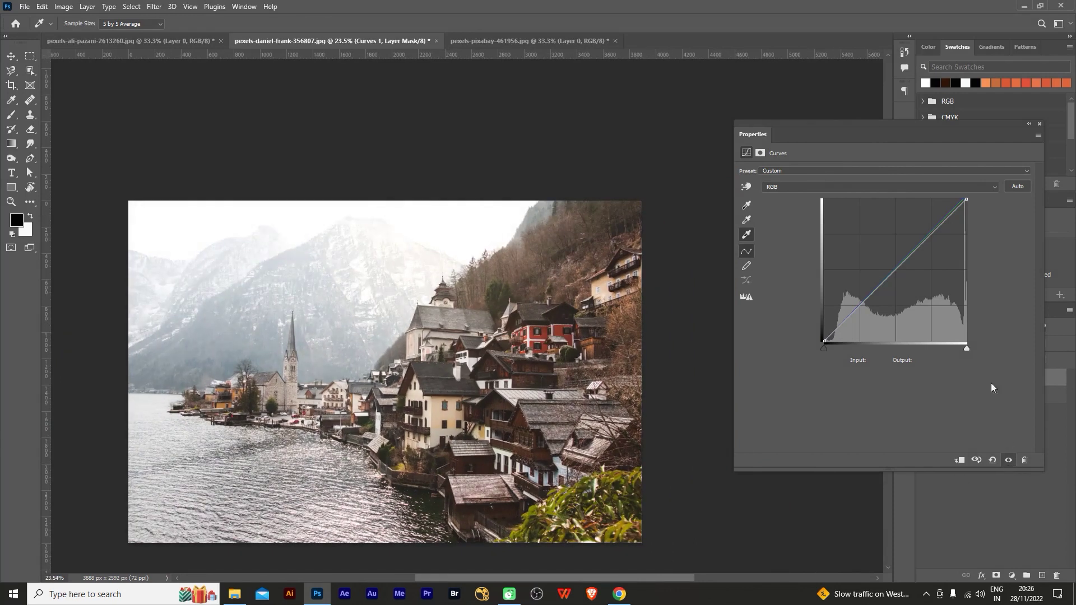
left_click(747, 206)
Step: Zoom in and set the black point from a dark shadow between the wooden houses
scroll(513, 418, "up", 3)
scroll(512, 418, "up", 2)
scroll(611, 333, "up", 3)
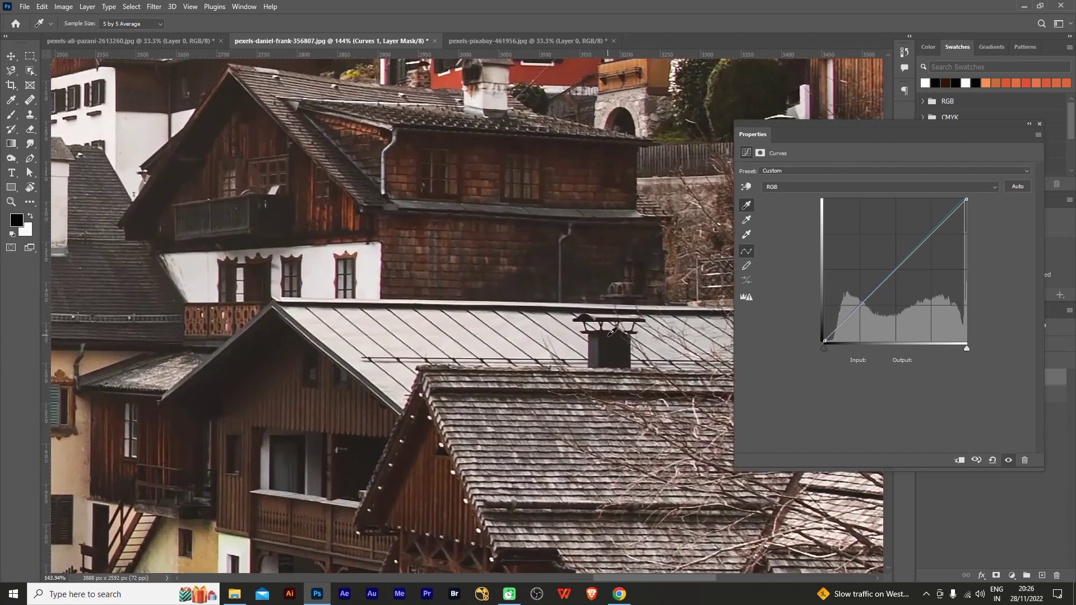
scroll(373, 465, "up", 1)
scroll(370, 461, "up", 1)
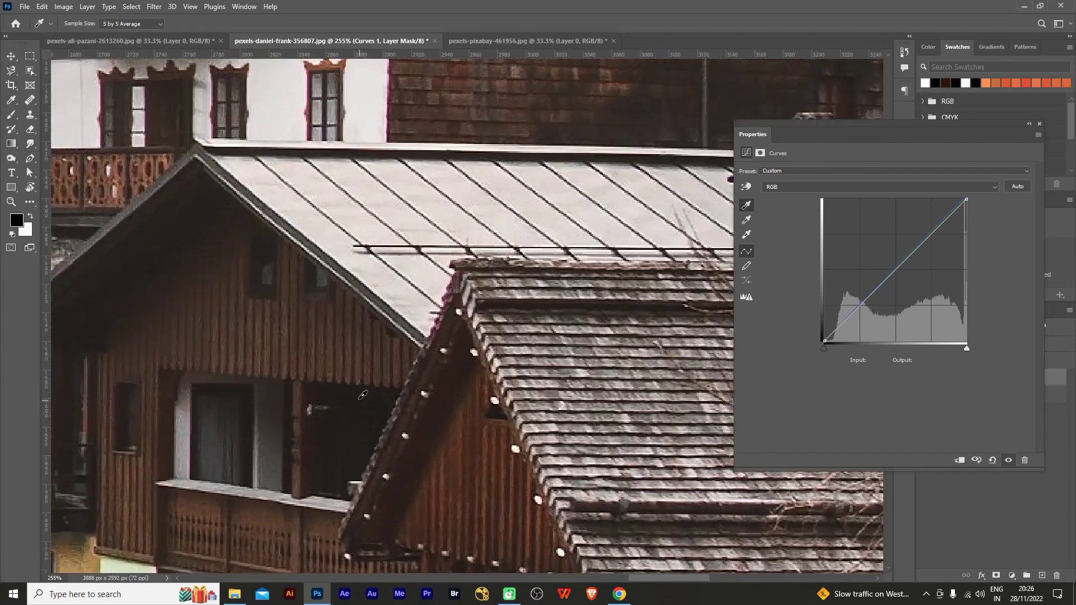
left_click(364, 400)
scroll(367, 409, "down", 3)
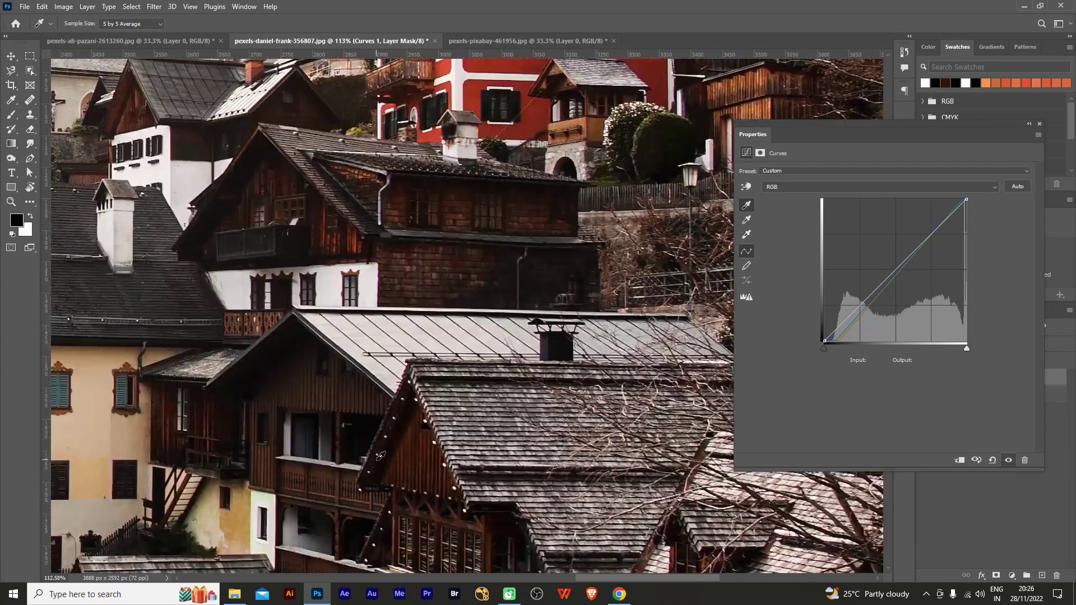
scroll(372, 431, "down", 3)
scroll(381, 453, "down", 2)
scroll(388, 477, "down", 2)
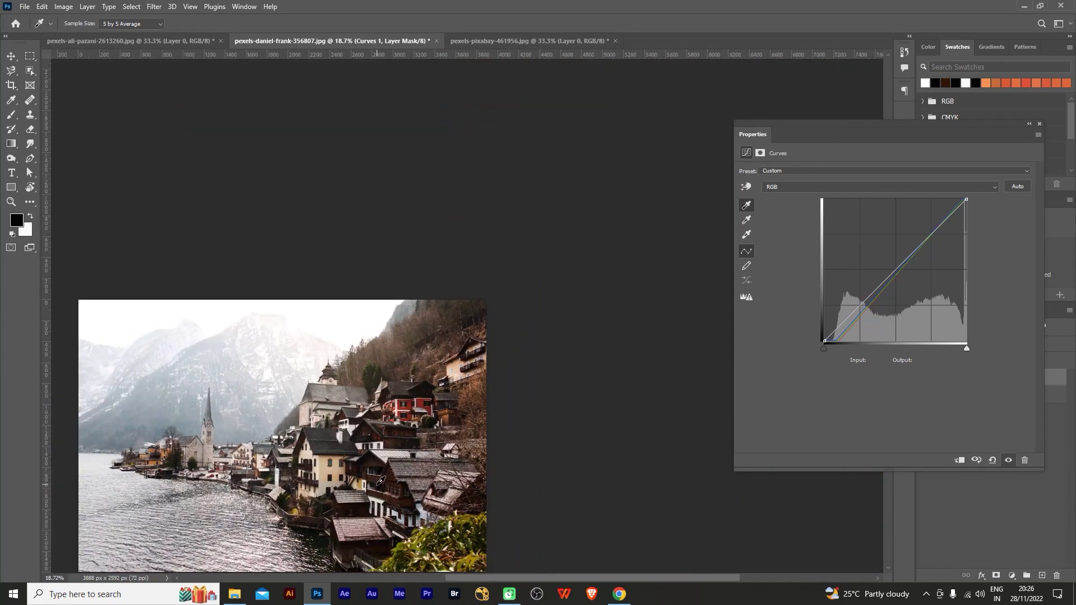
scroll(388, 477, "up", 1)
scroll(433, 321, "up", 1)
left_click_drag(433, 321, 405, 335)
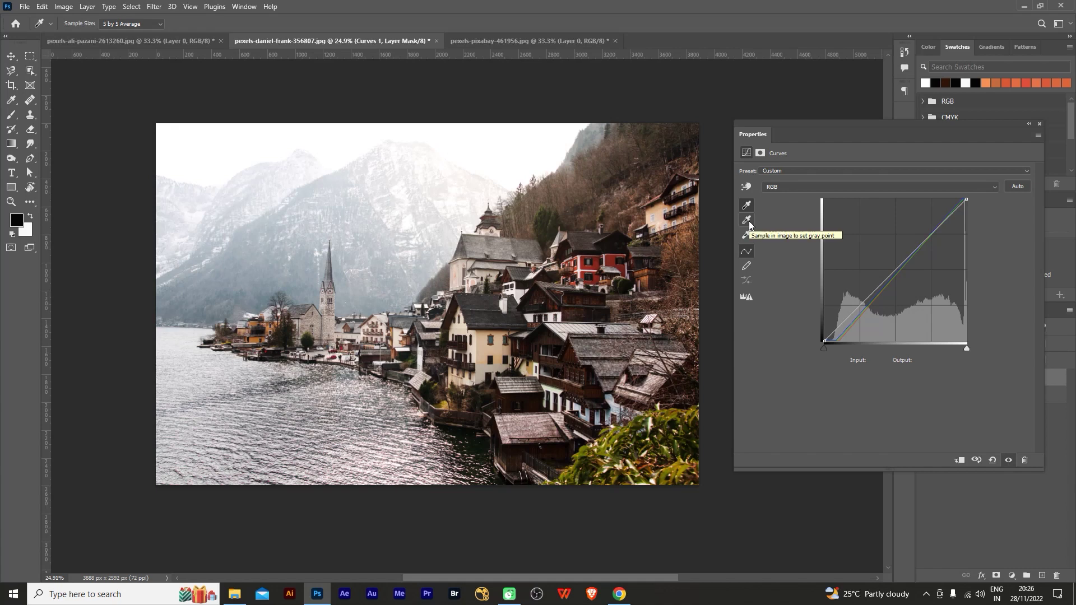
Step: Sample a gray point on the village photo with the Curves gray eyedropper
left_click(746, 219)
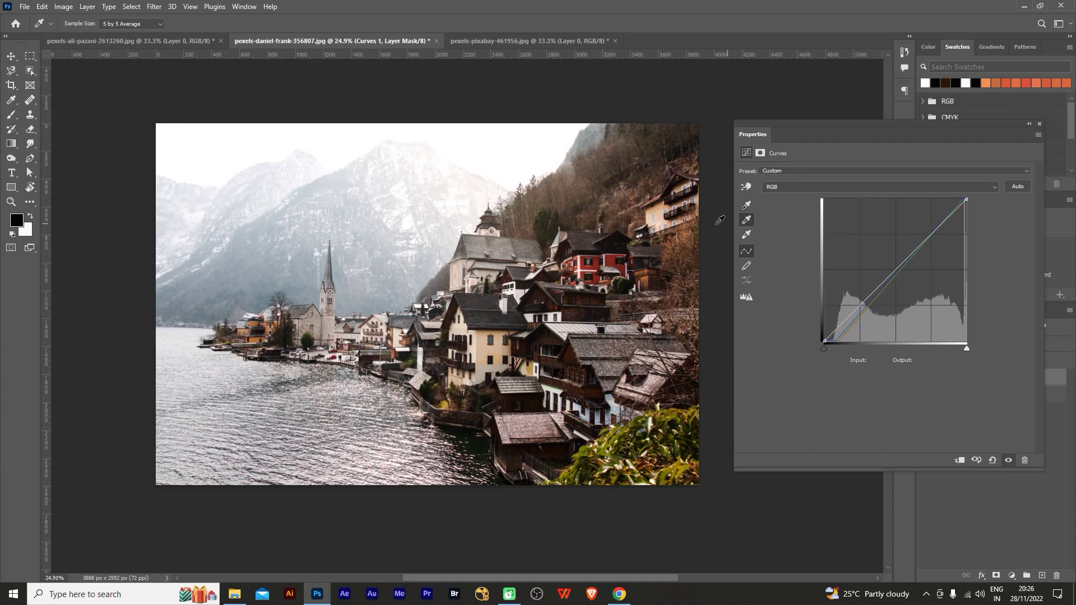
scroll(435, 319, "up", 2)
scroll(435, 322, "up", 2)
scroll(442, 315, "up", 1)
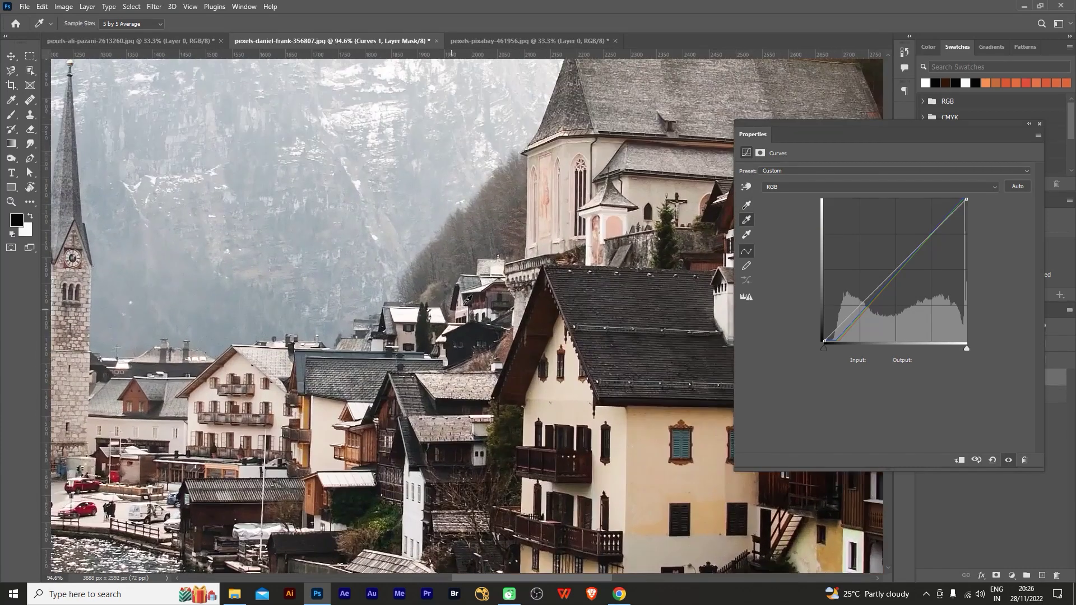
scroll(630, 154, "up", 1)
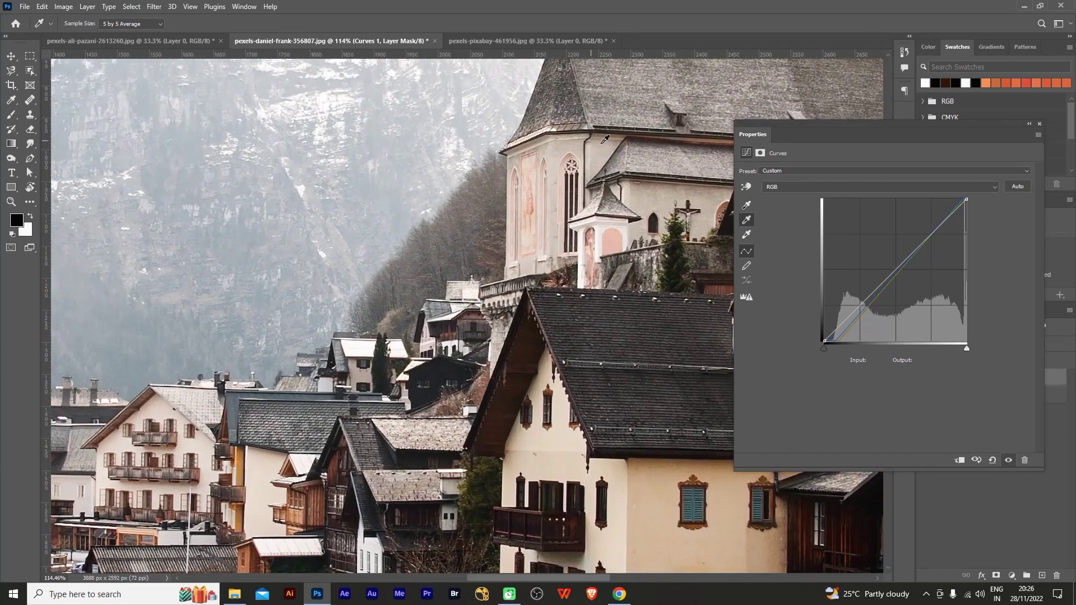
scroll(595, 129, "up", 2)
scroll(610, 132, "up", 2)
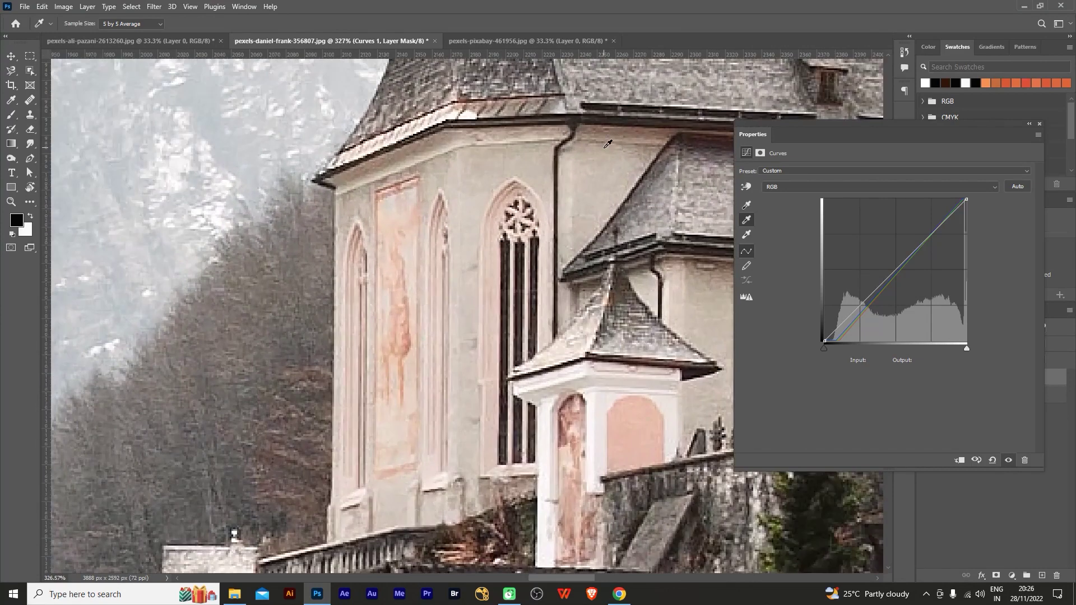
scroll(607, 146, "down", 2)
scroll(508, 205, "down", 2)
scroll(502, 287, "down", 1)
scroll(503, 287, "down", 3)
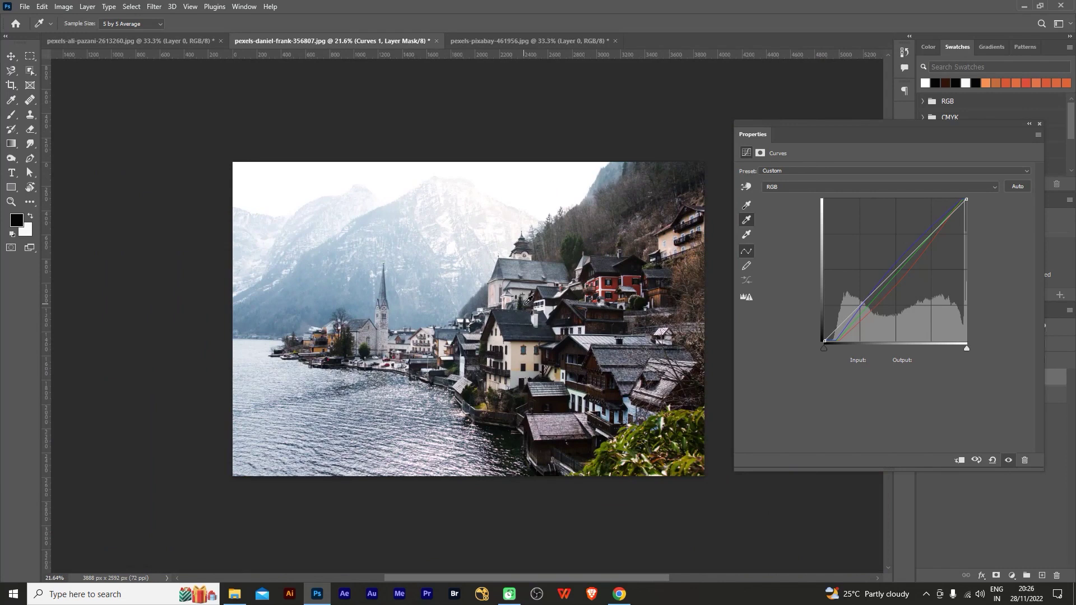
scroll(528, 301, "up", 2)
left_click_drag(561, 277, 477, 283)
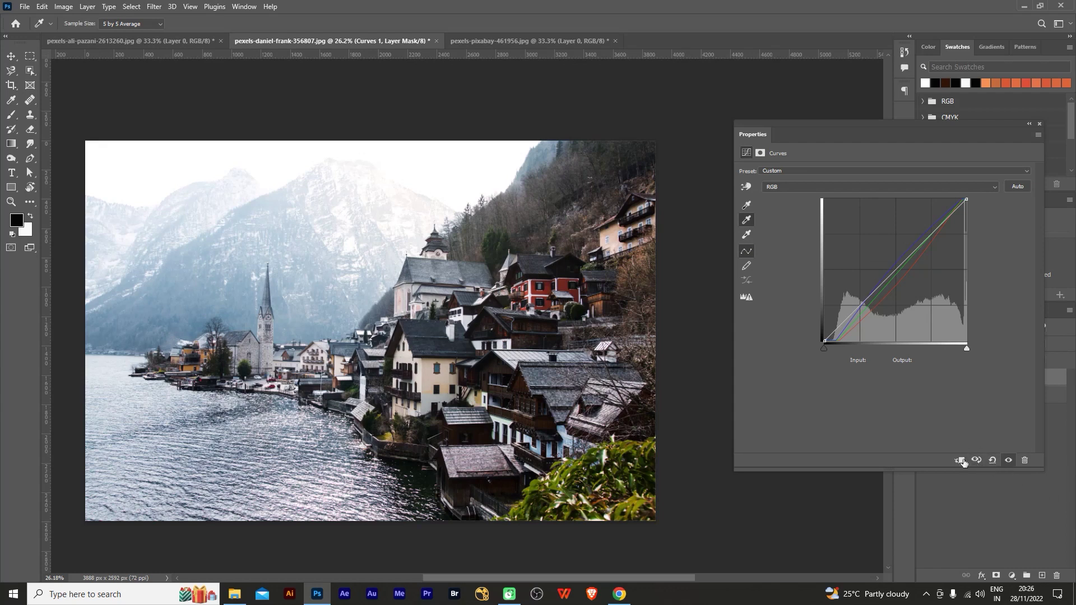
Step: Reset Curves 1 to its default straight diagonal and switch to the Move tool
left_click(992, 461)
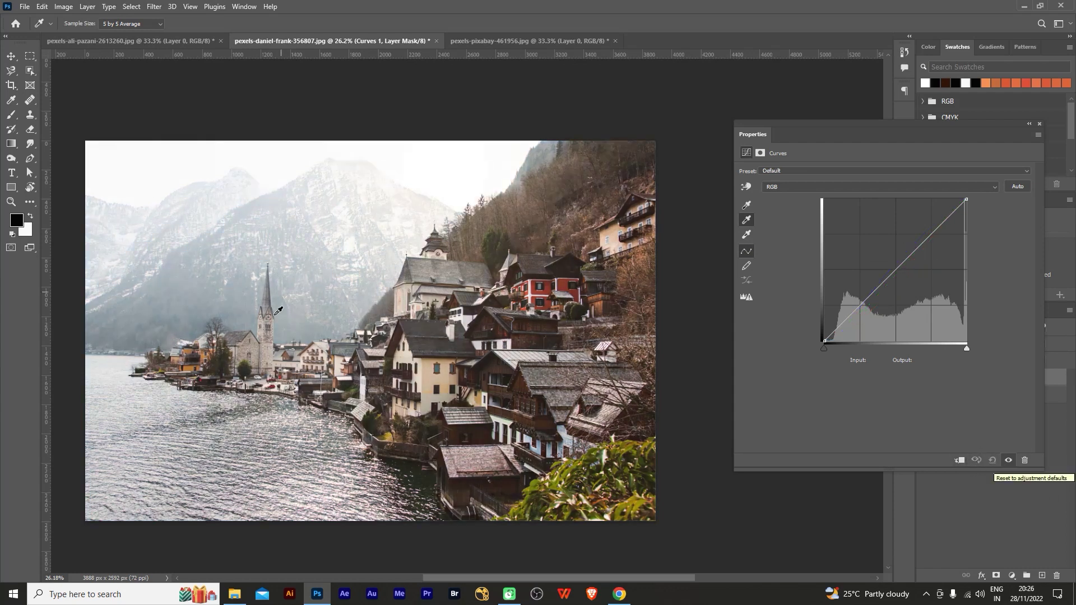
scroll(334, 308, "up", 1)
left_click(10, 56)
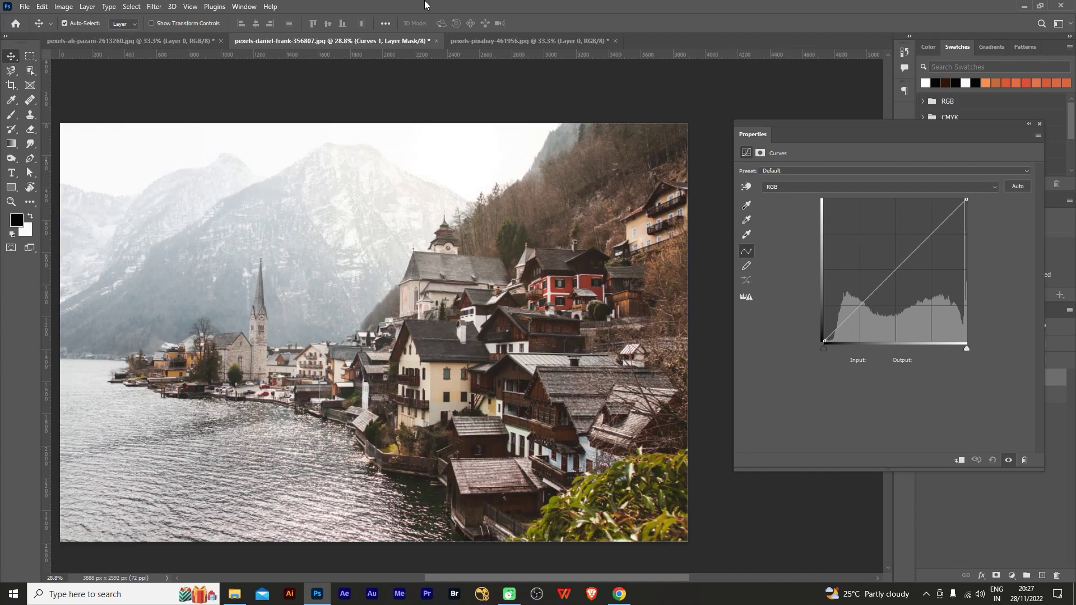
Step: Place the colour-wheel JPG as a layer at the photo's left-centre, then select Curves 1
left_click_drag(424, 4, 404, 114)
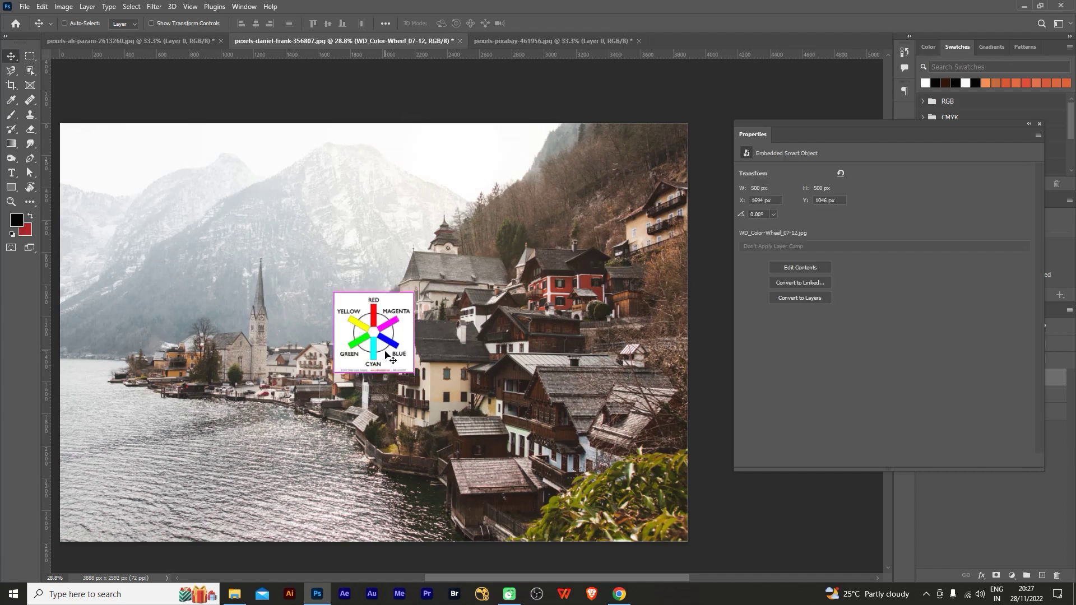
key("Return")
left_click_drag(422, 307, 488, 307)
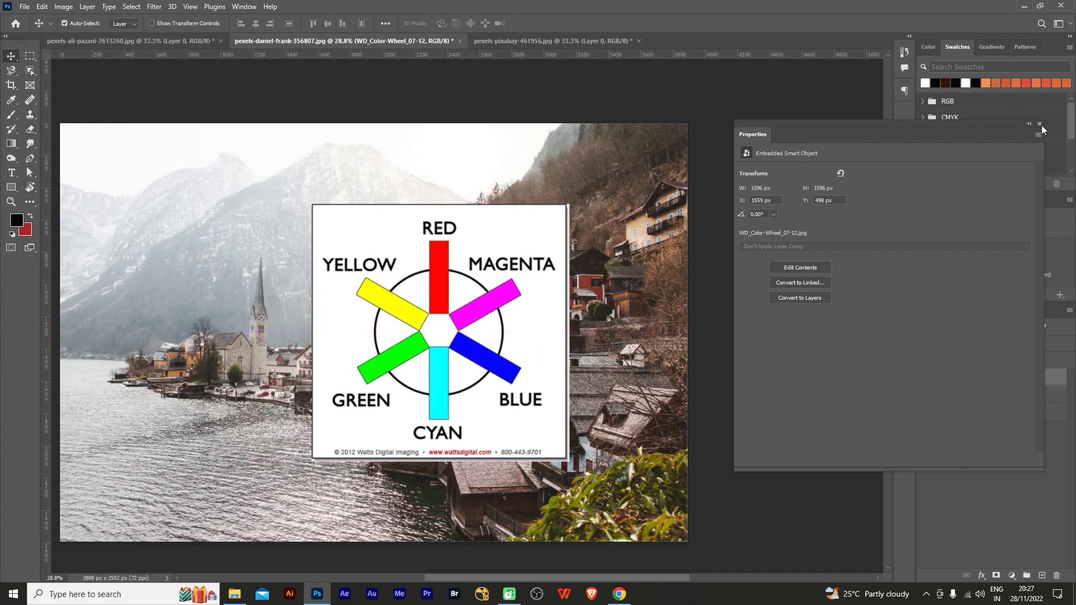
left_click(1040, 124)
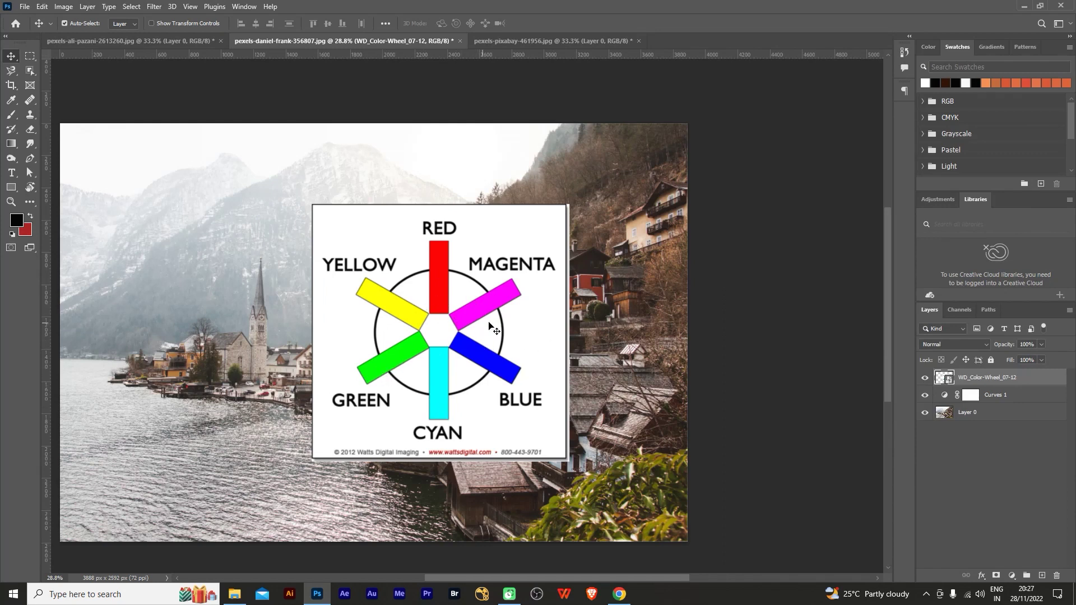
mouse_move(499, 298)
left_mouse_down()
mouse_move(779, 267)
mouse_move(533, 178)
mouse_move(349, 349)
mouse_move(445, 246)
mouse_move(400, 258)
mouse_move(384, 249)
left_mouse_up()
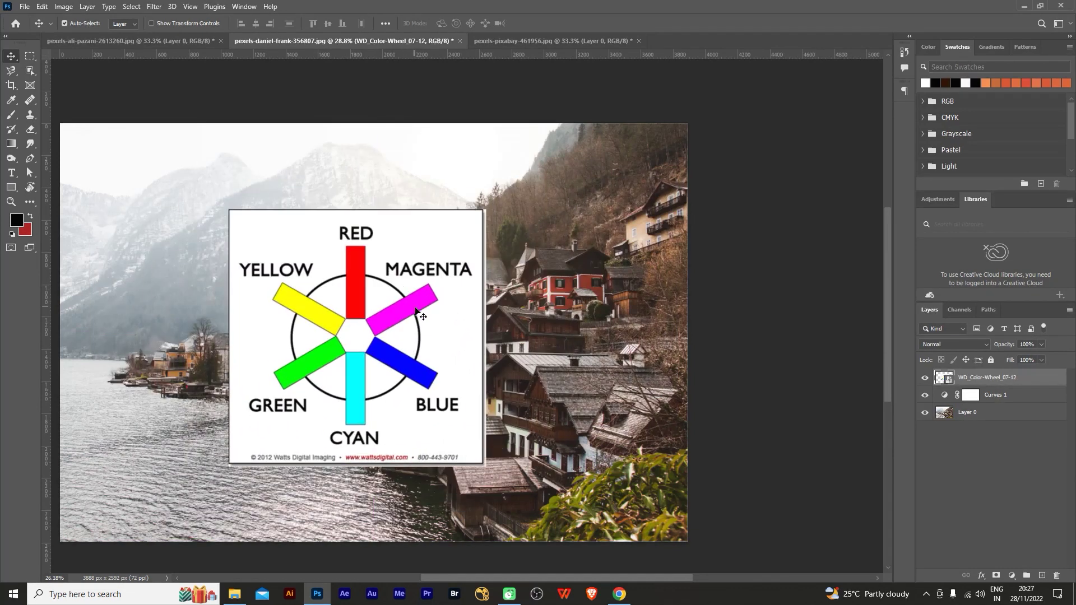
scroll(403, 313, "down", 2)
scroll(405, 328, "up", 1)
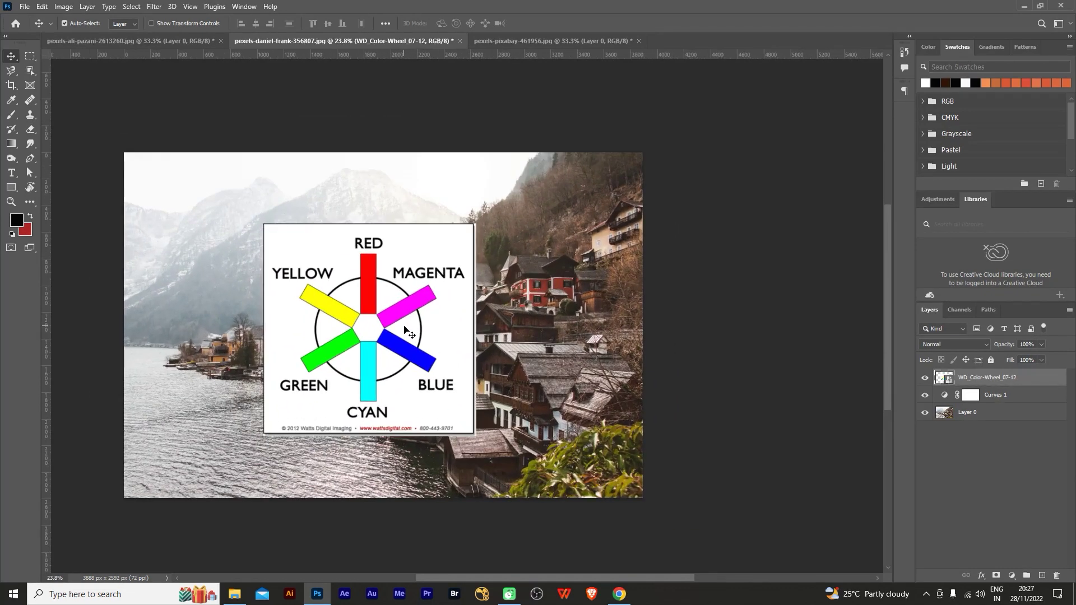
left_click(996, 396)
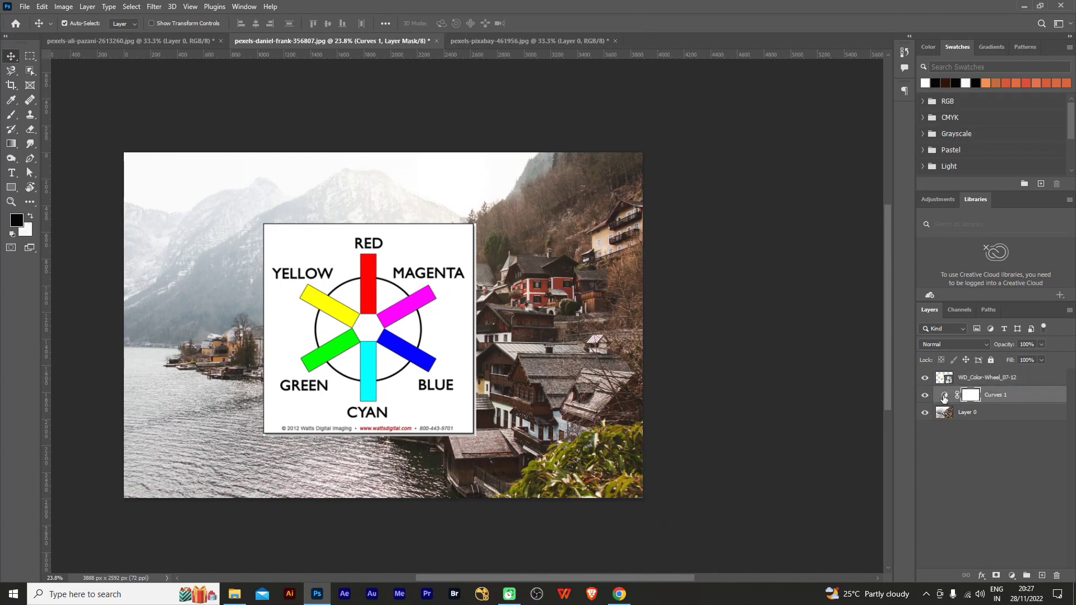
Step: Open Curves 1's settings, nudge the colour wheel up-left, and choose the Red channel
double_click(943, 398)
left_click_drag(796, 134, 706, 142)
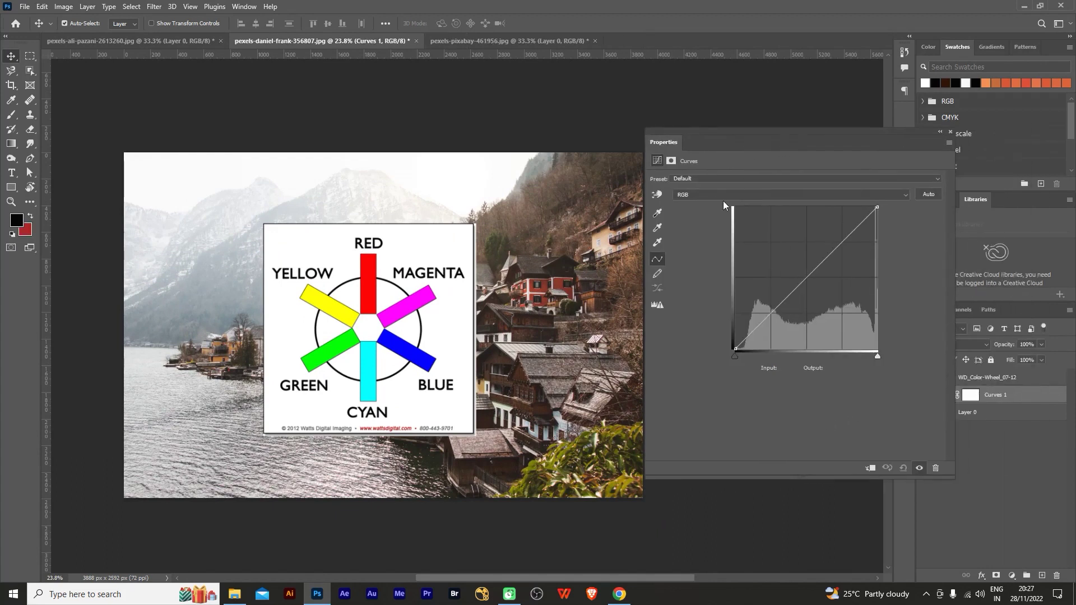
left_click(723, 196)
left_click(680, 213)
left_click_drag(374, 270, 287, 259)
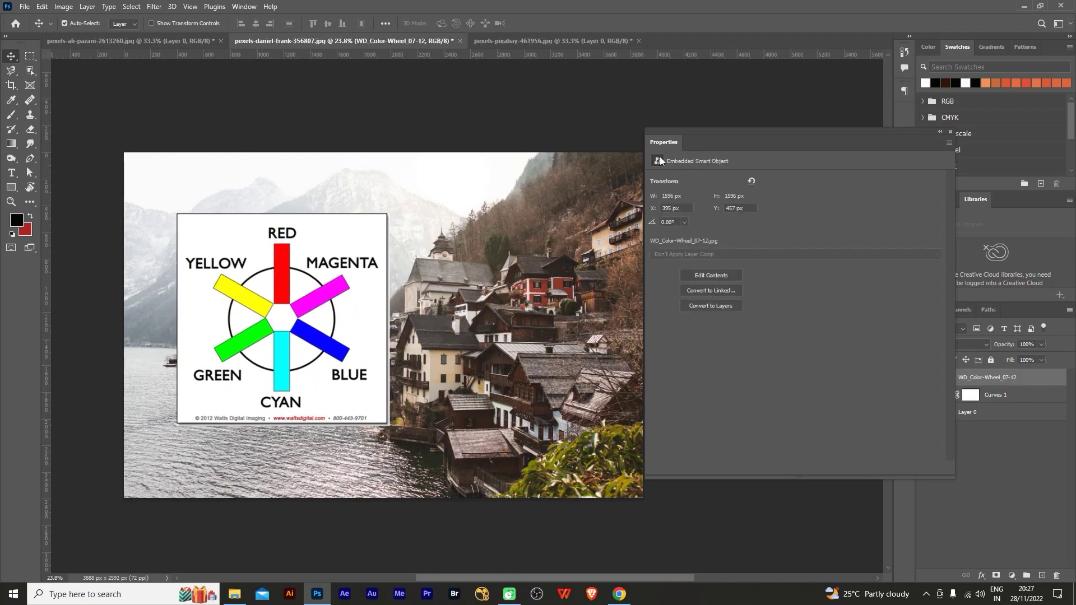
left_click(974, 397)
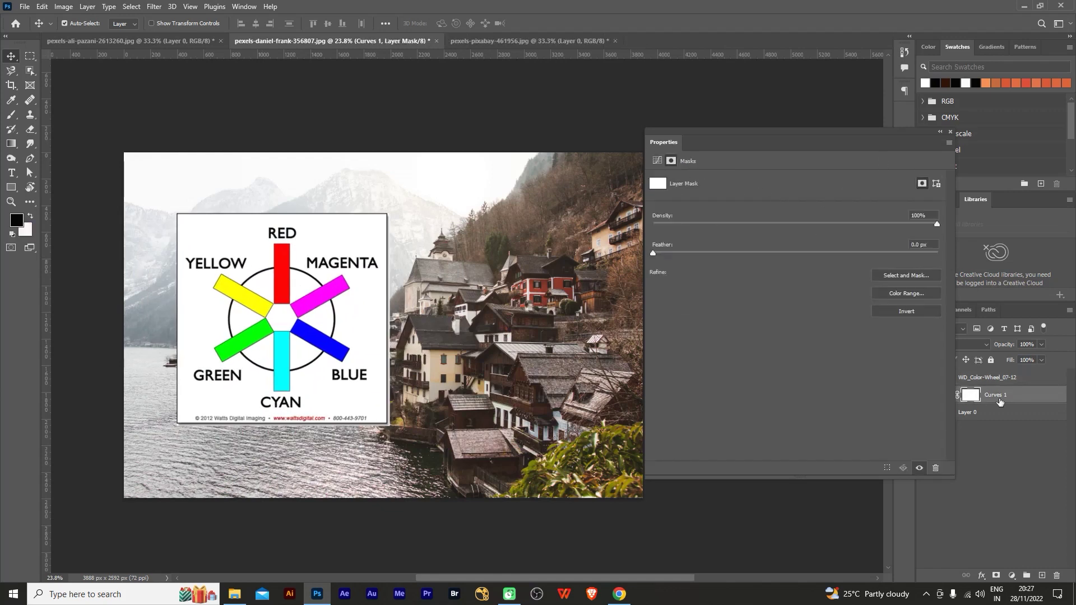
left_click_drag(804, 146, 744, 153)
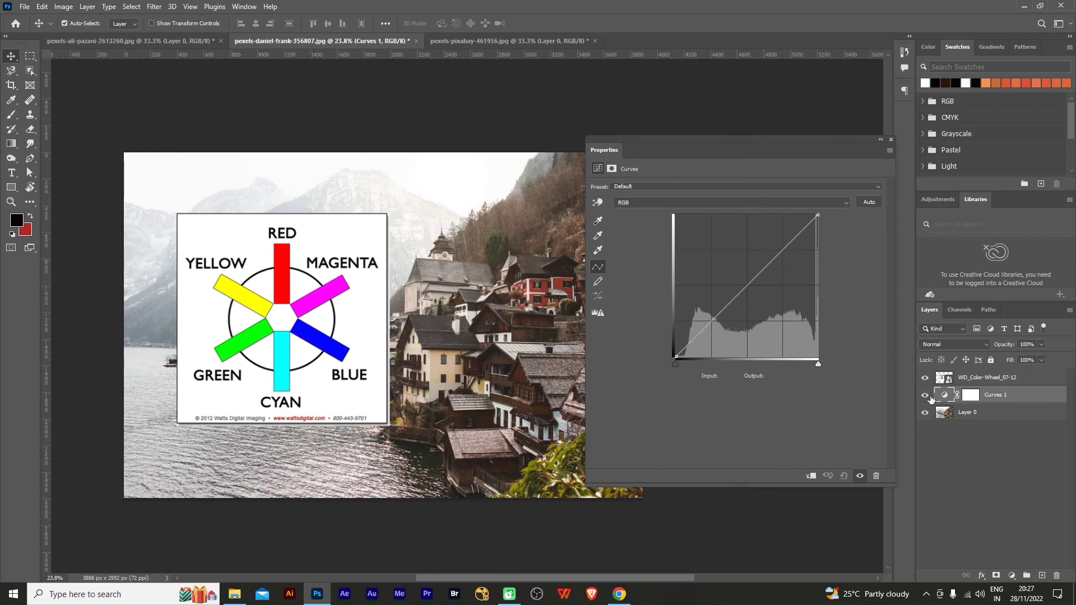
left_click(654, 203)
left_click(634, 229)
left_click(635, 203)
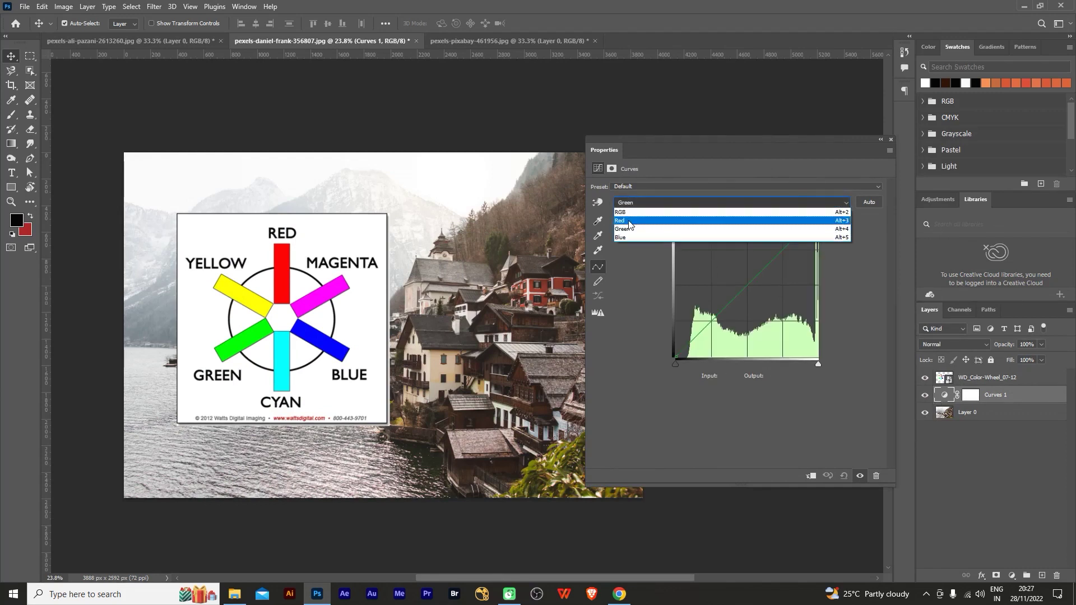
Step: Bend the red curve toward red then cyan, then reset Curves to default
left_click(746, 285)
left_click_drag(746, 286, 736, 266)
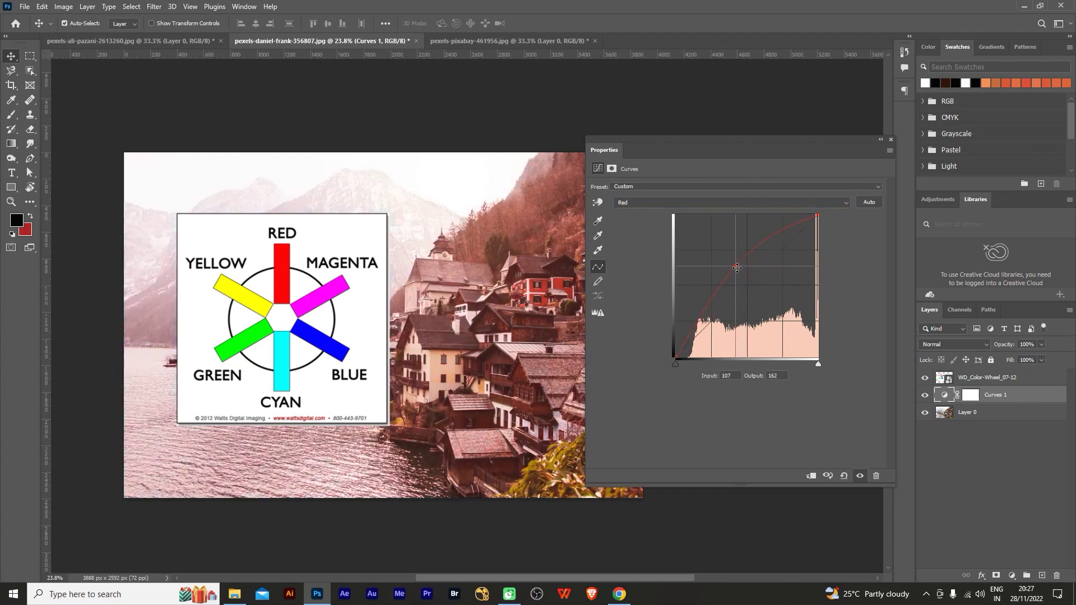
mouse_move(737, 267)
left_mouse_down()
mouse_move(764, 311)
mouse_move(755, 314)
left_mouse_up()
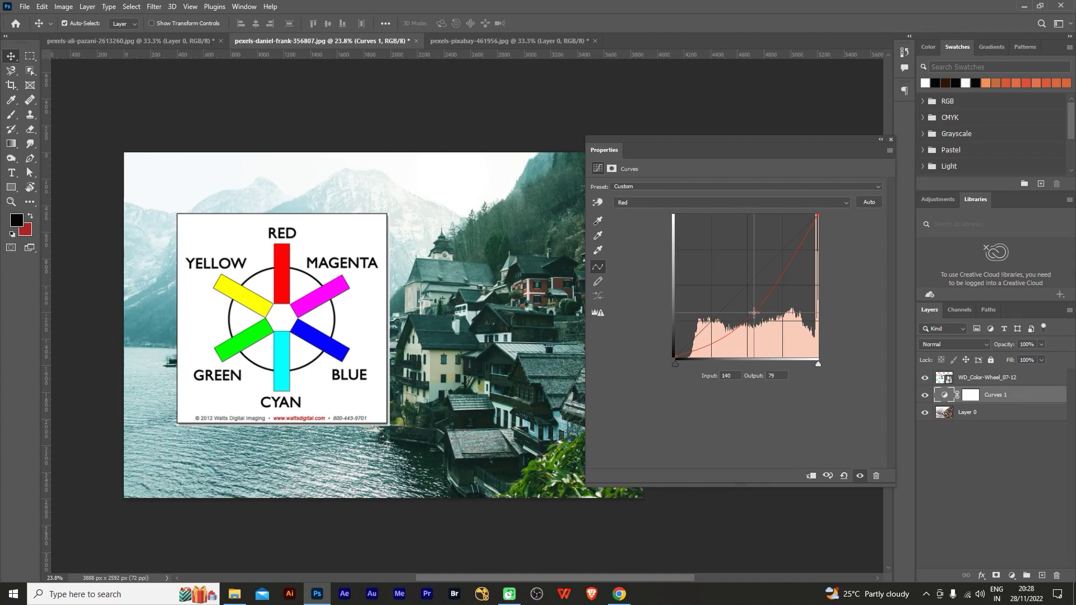
left_click_drag(754, 312, 747, 301)
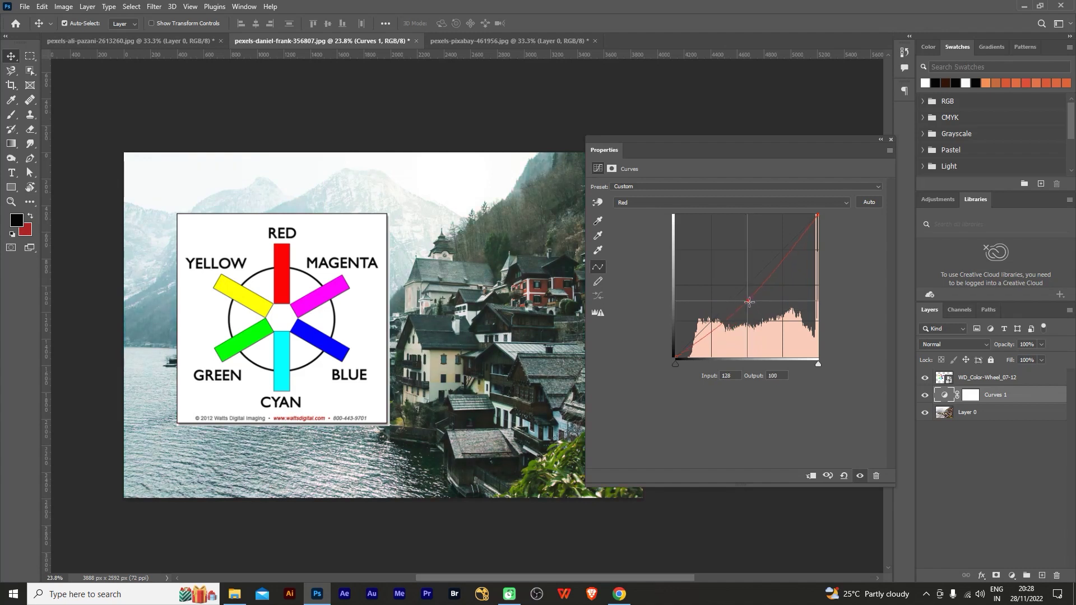
left_click(843, 477)
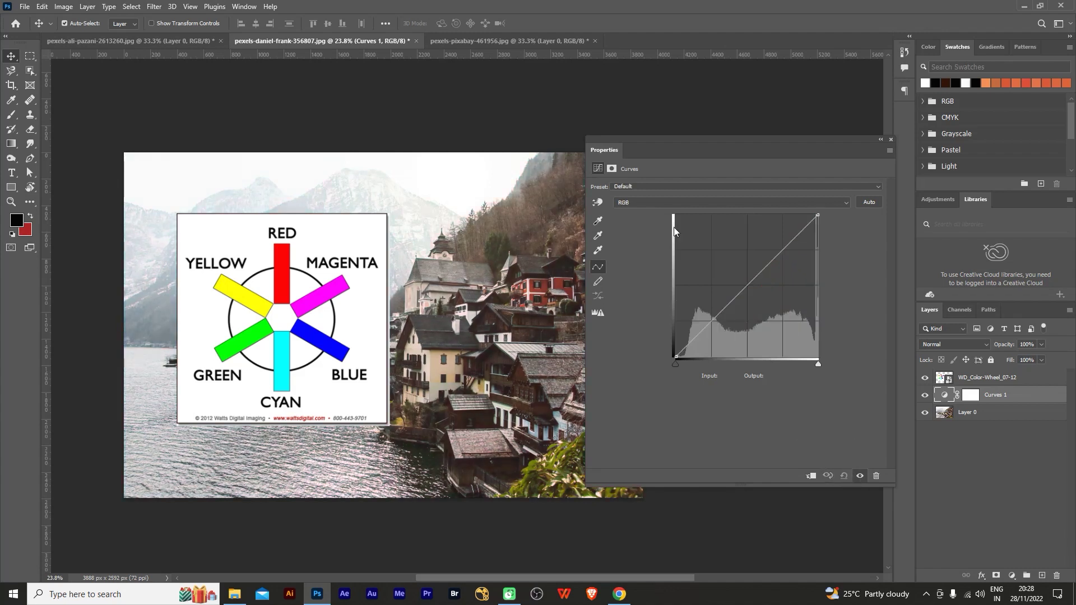
left_click(649, 207)
Step: Lift then lower the Green curve to preview green and magenta casts, then reset
left_click(632, 224)
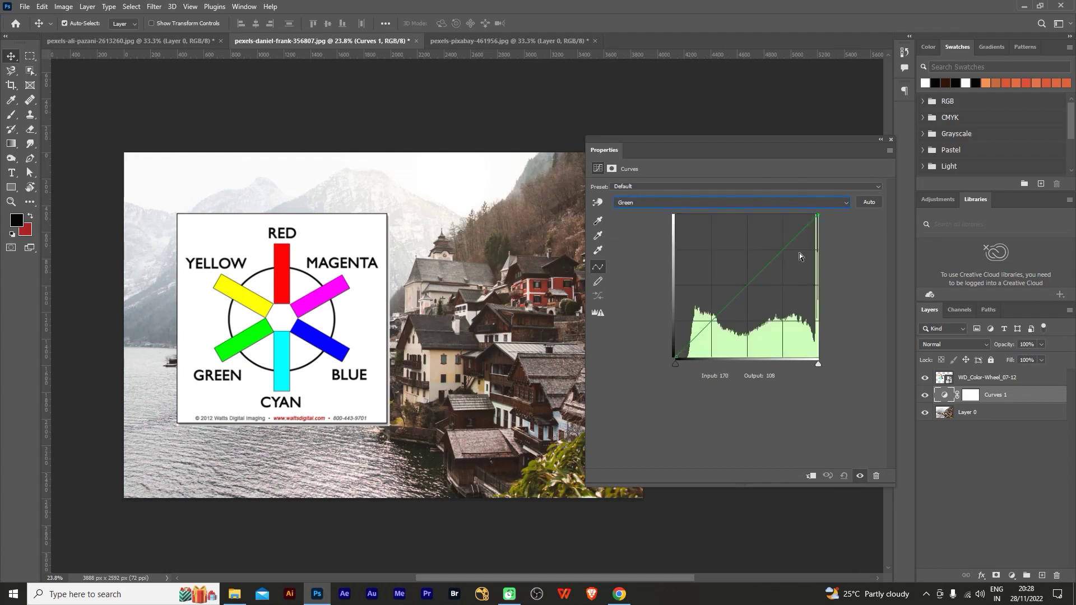
left_click_drag(746, 286, 740, 269)
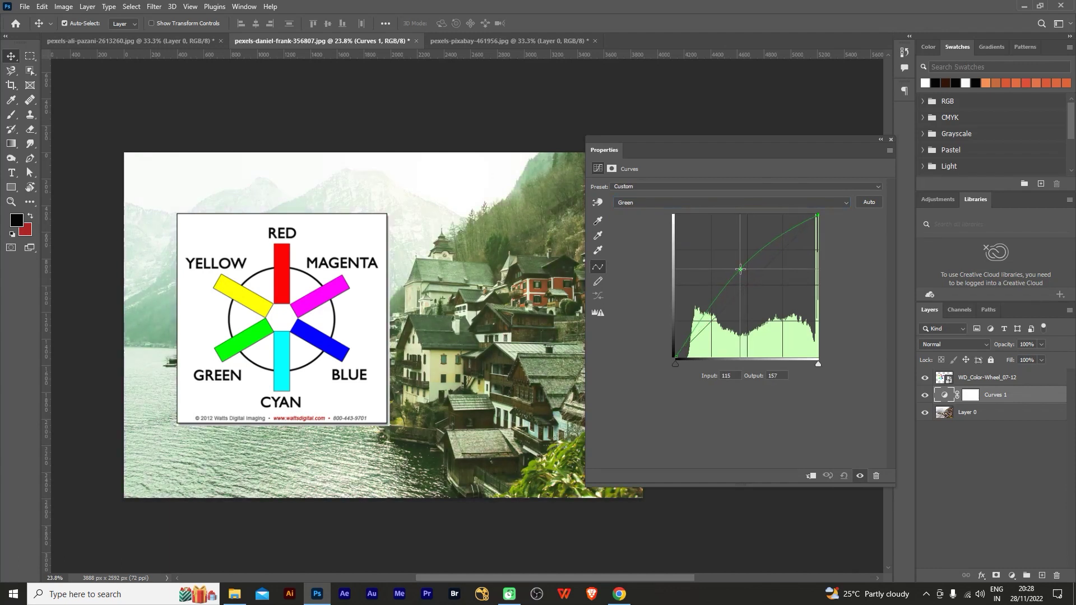
left_click_drag(740, 269, 762, 303)
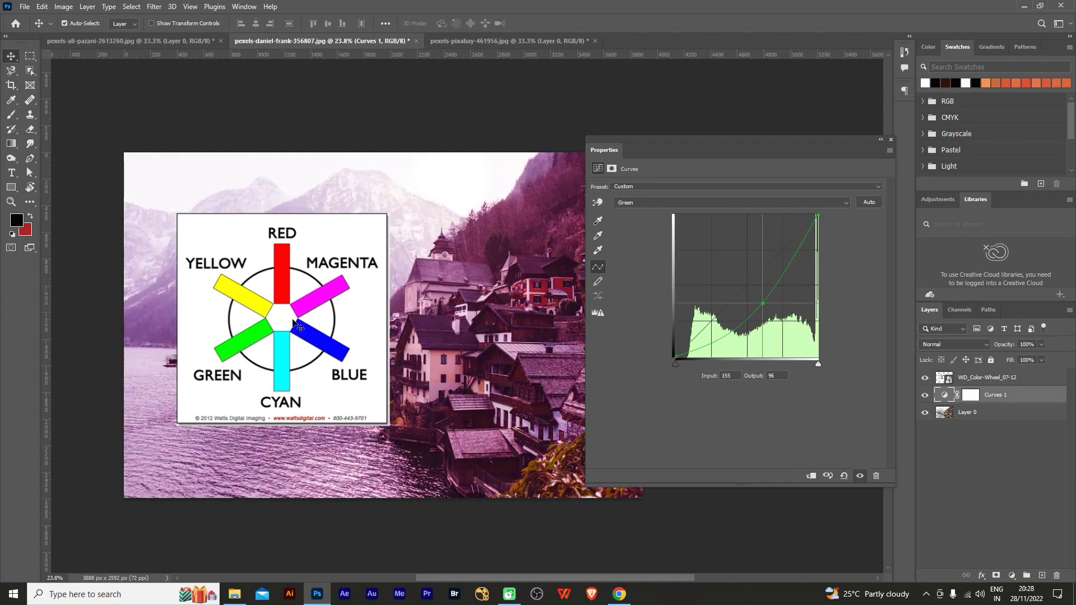
left_click(844, 476)
Step: Bend the Blue curve for a yellow tint, reset it, and bring up the portrait document
left_click(638, 203)
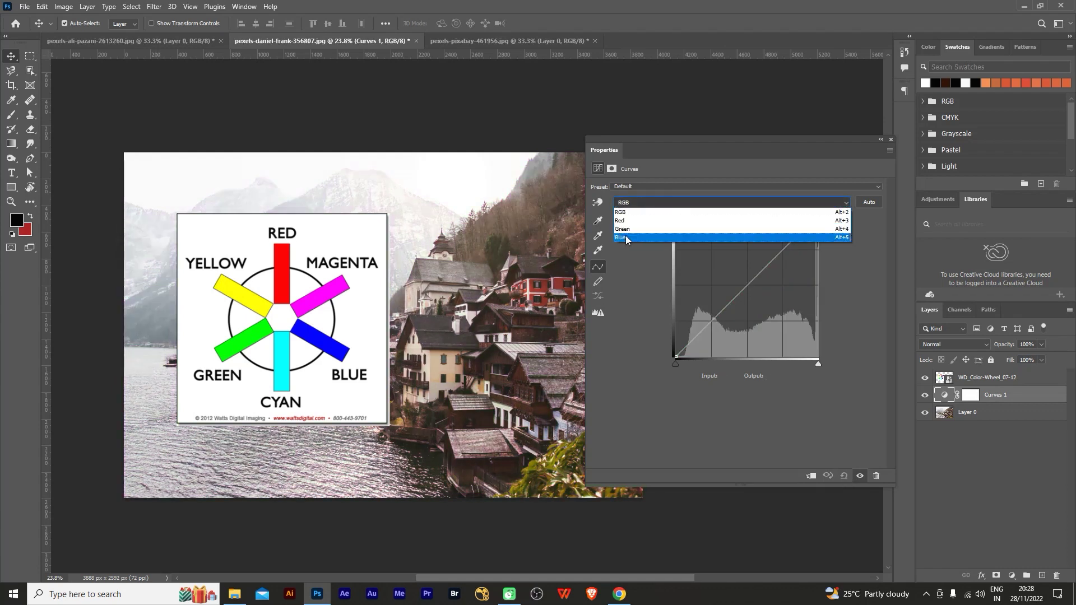
left_click(626, 237)
mouse_move(747, 286)
left_mouse_down()
mouse_move(739, 253)
mouse_move(764, 320)
left_mouse_up()
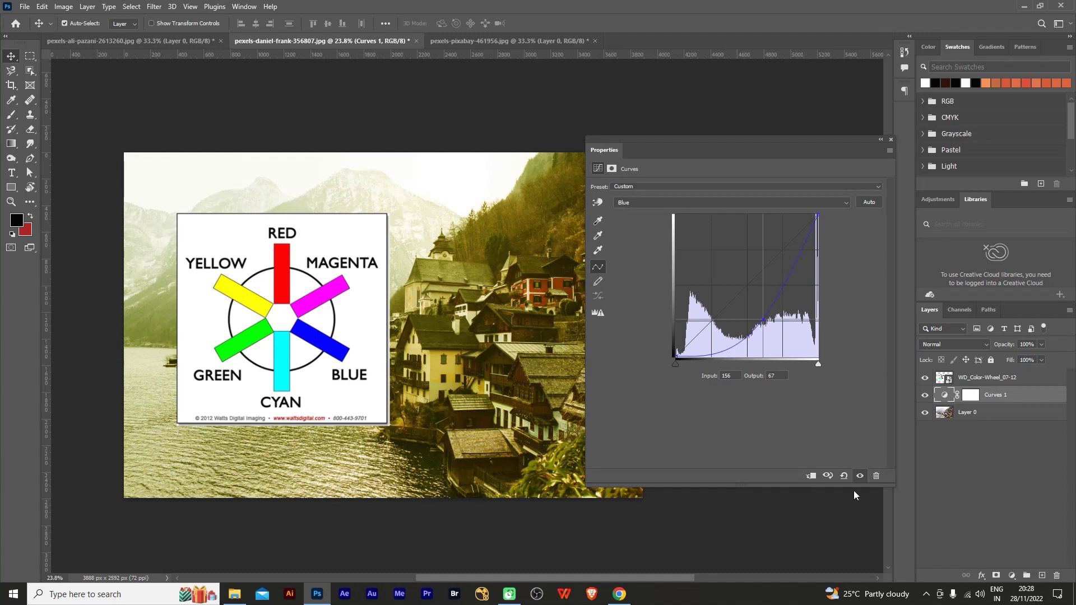
left_click(843, 476)
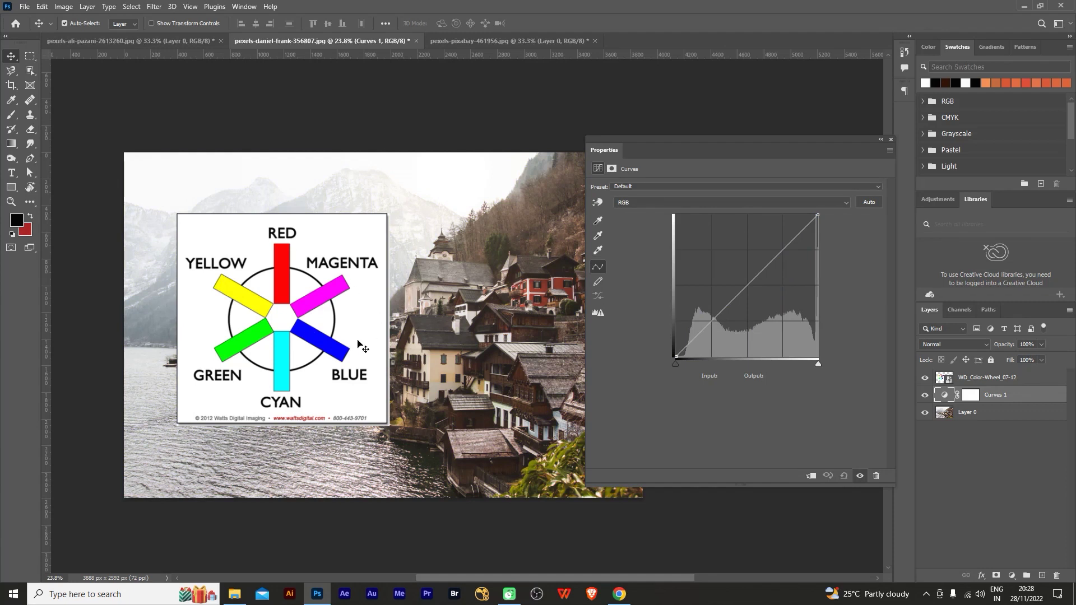
left_click(149, 42)
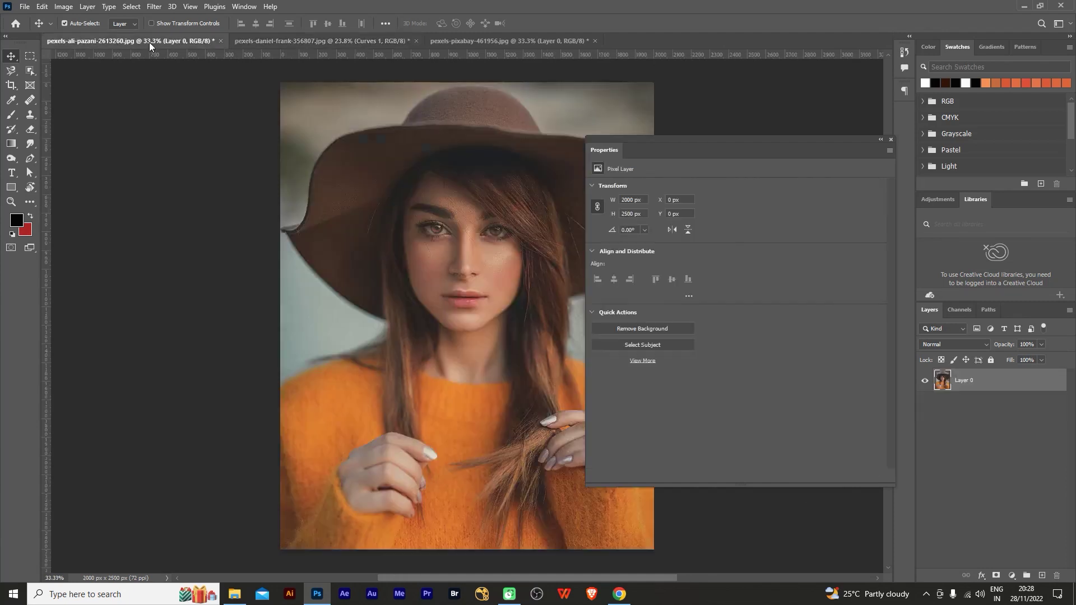
Step: Add a Curves adjustment layer to the hat portrait and pull its white input to 222
left_click_drag(693, 137, 738, 140)
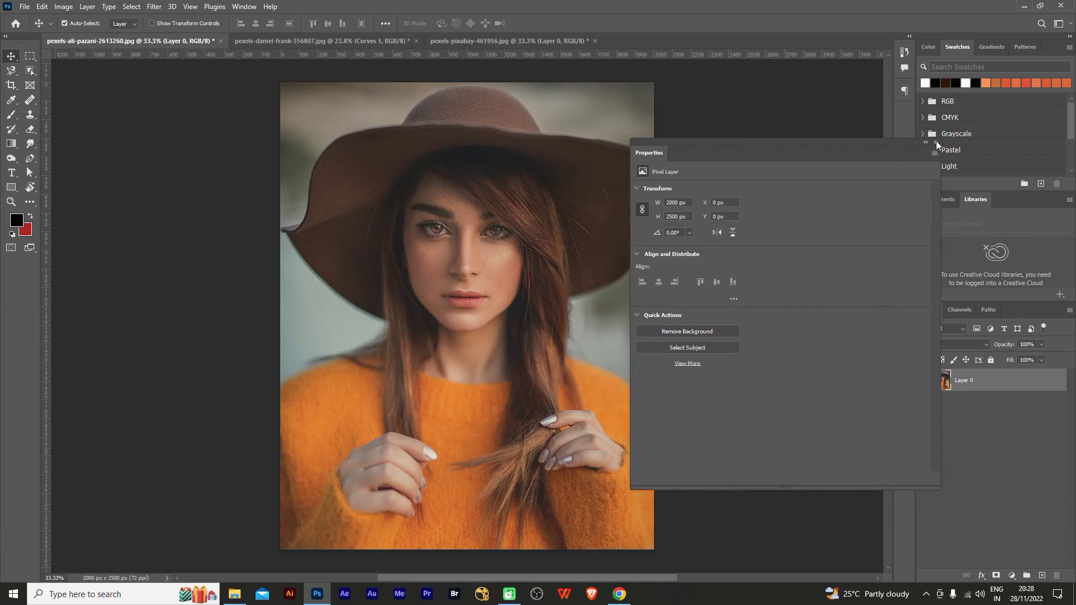
left_click(936, 141)
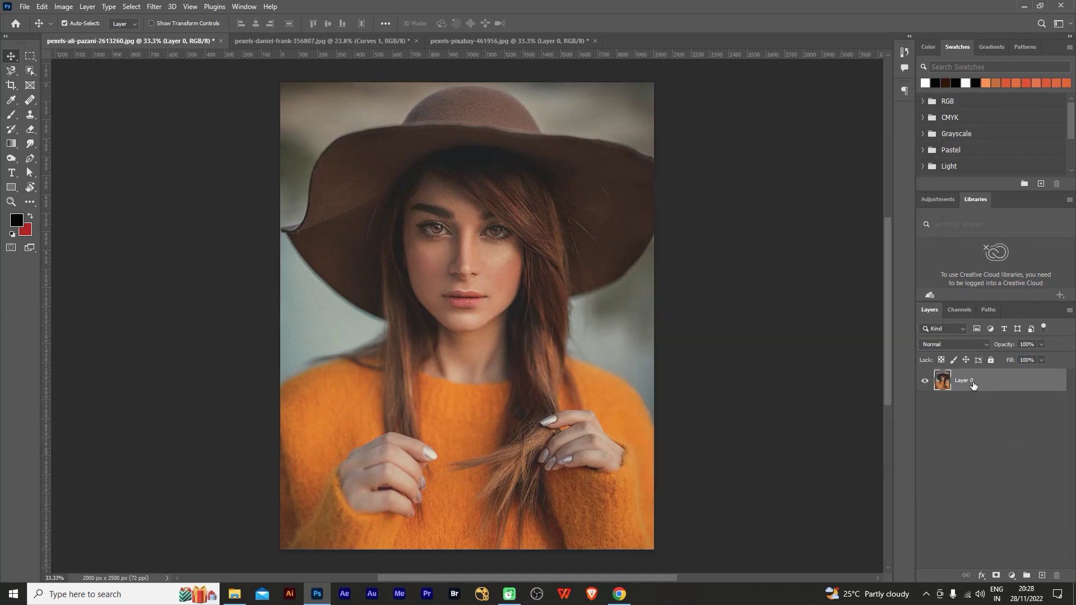
left_click(1012, 575)
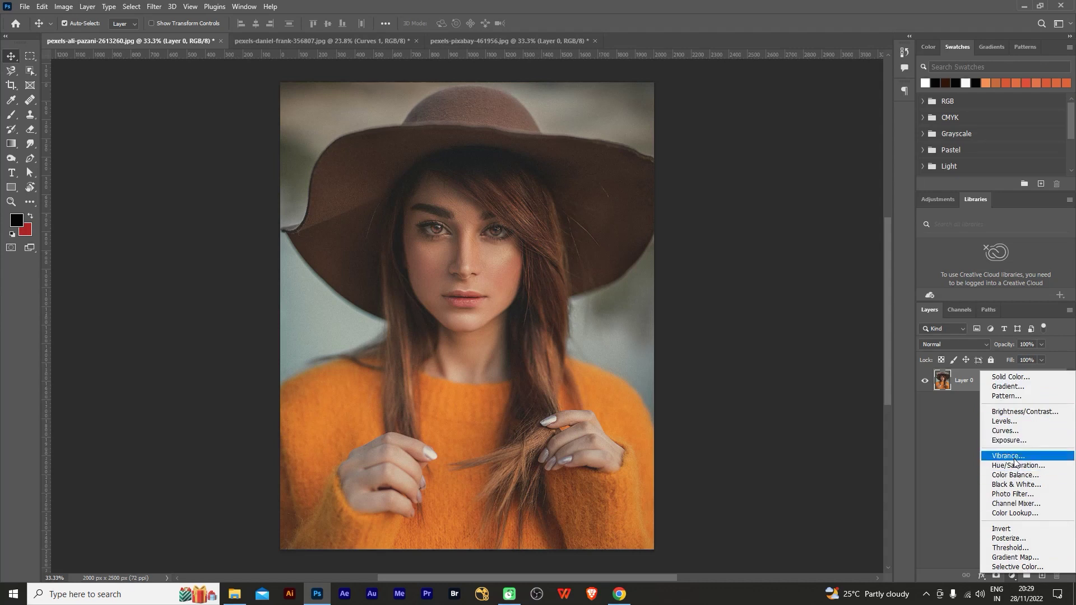
left_click(1006, 431)
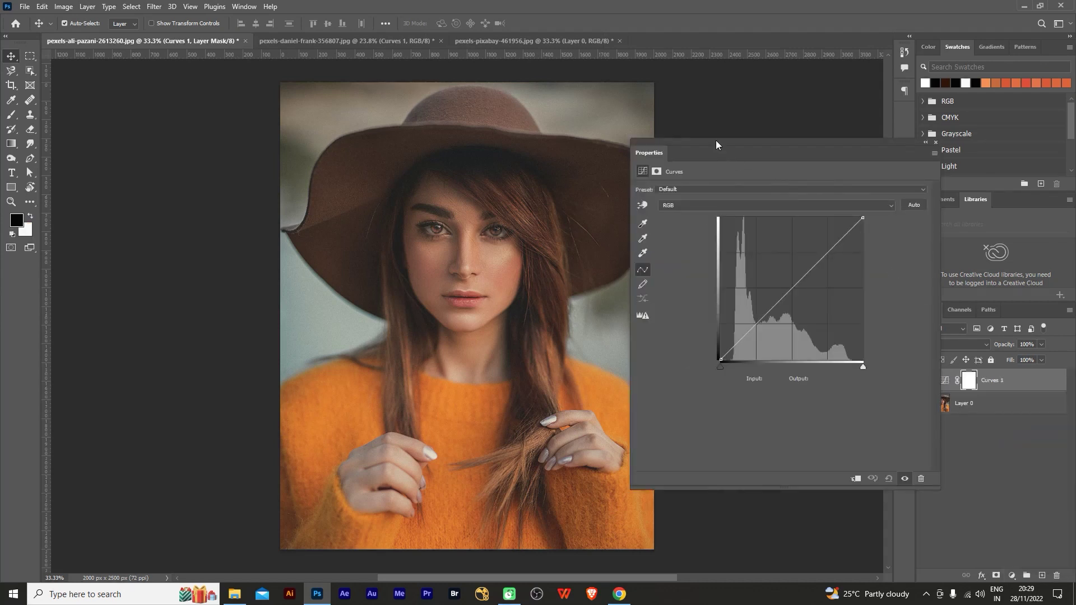
left_click_drag(716, 141, 760, 126)
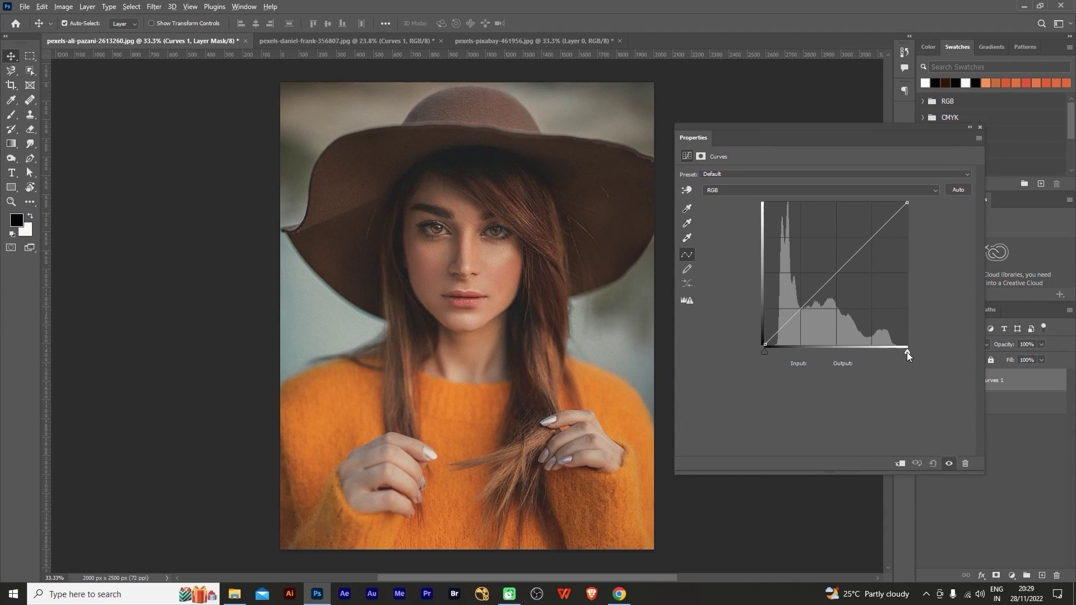
left_click_drag(909, 352, 889, 352)
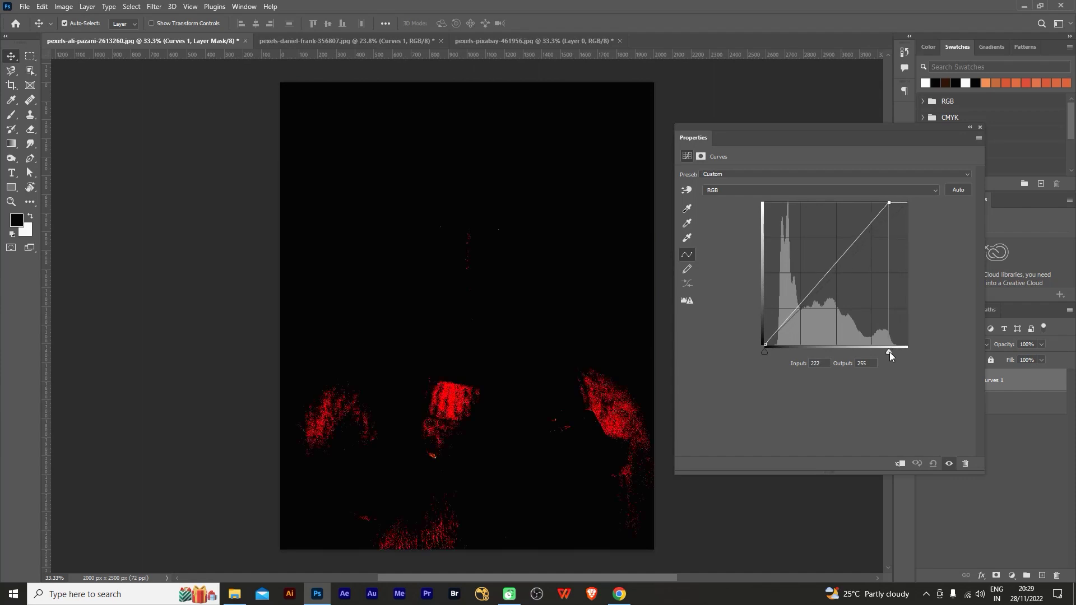
Step: Alt-drag the white-point slider to input 240 while watching the clipping preview
left_click_drag(889, 352, 900, 350)
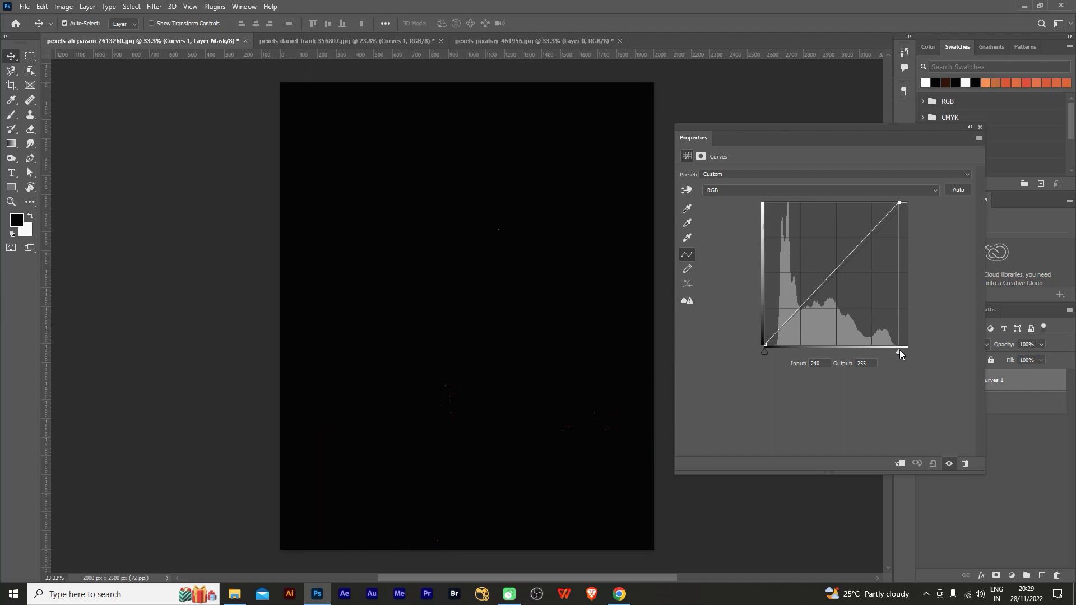
left_click_drag(900, 350, 900, 350)
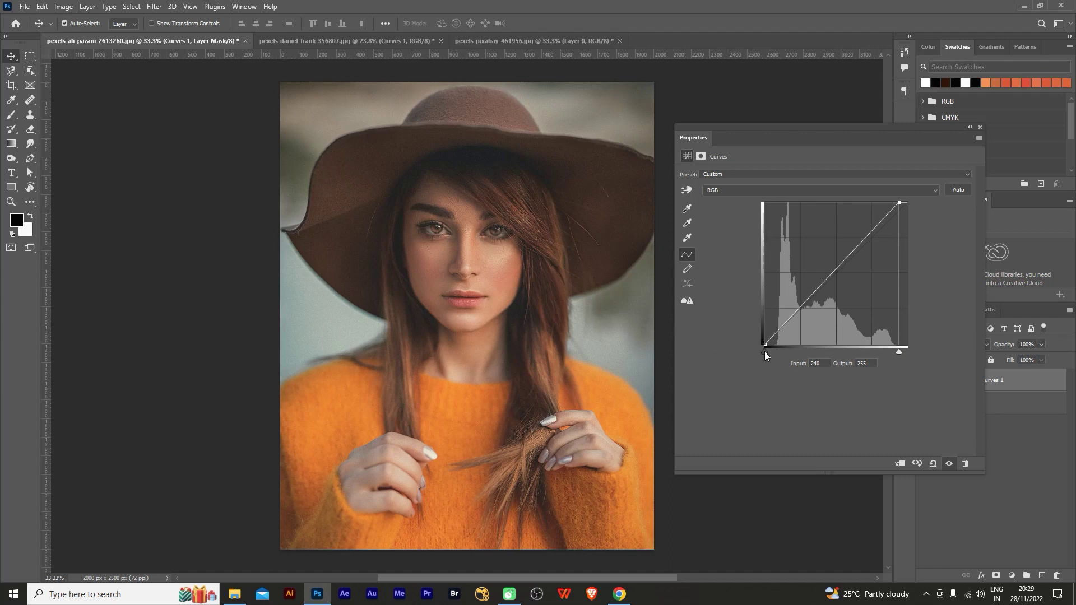
Step: Alt-drag the black-point slider right to input 18 to deepen the shadows
left_click_drag(765, 351, 768, 351)
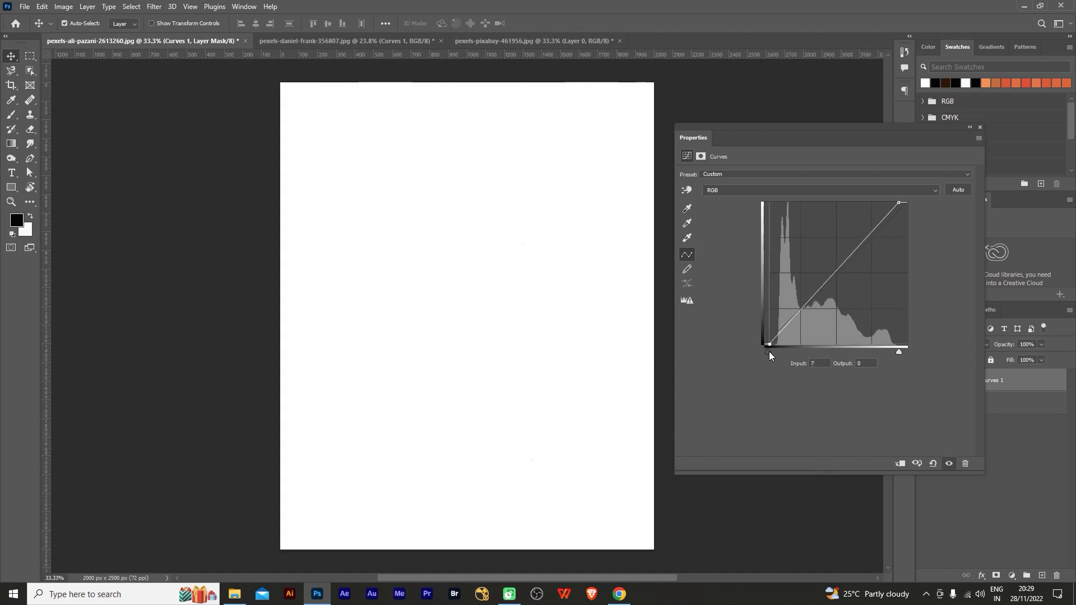
left_click_drag(768, 352, 778, 352)
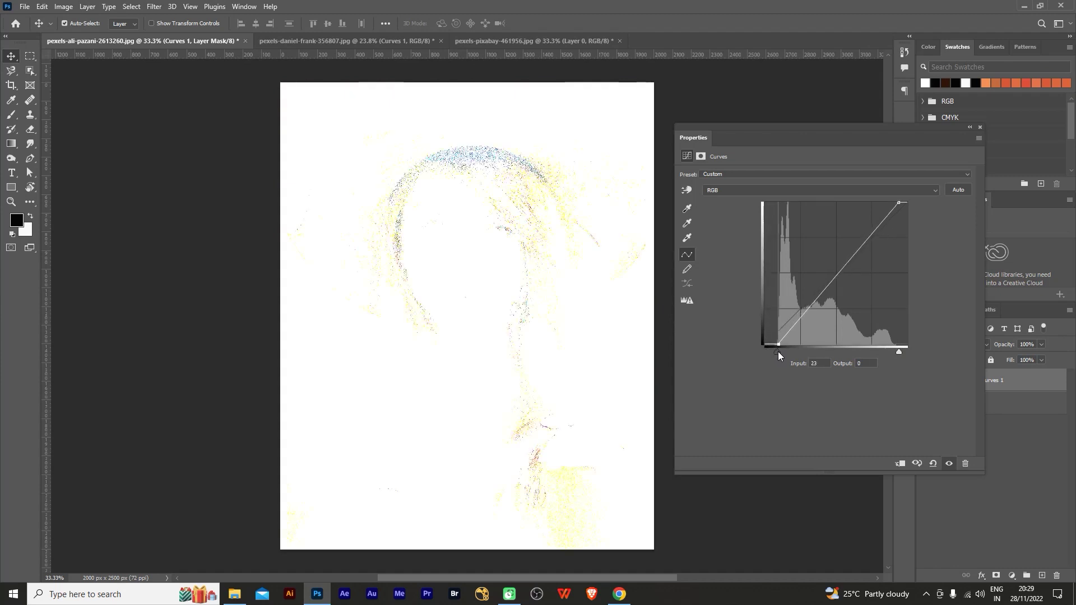
left_click_drag(778, 351, 775, 351)
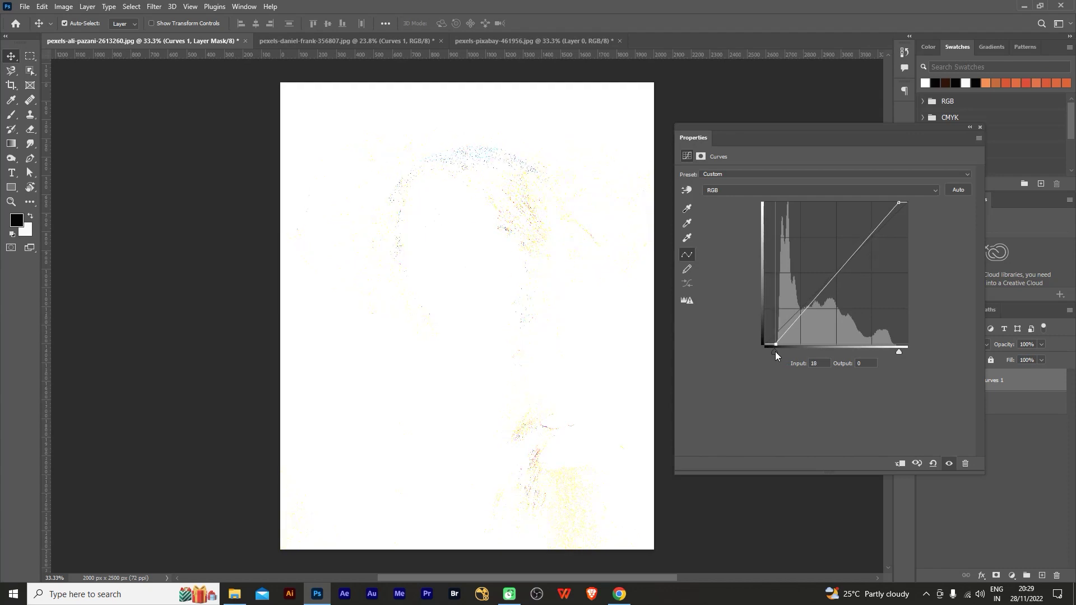
left_click_drag(775, 351, 775, 354)
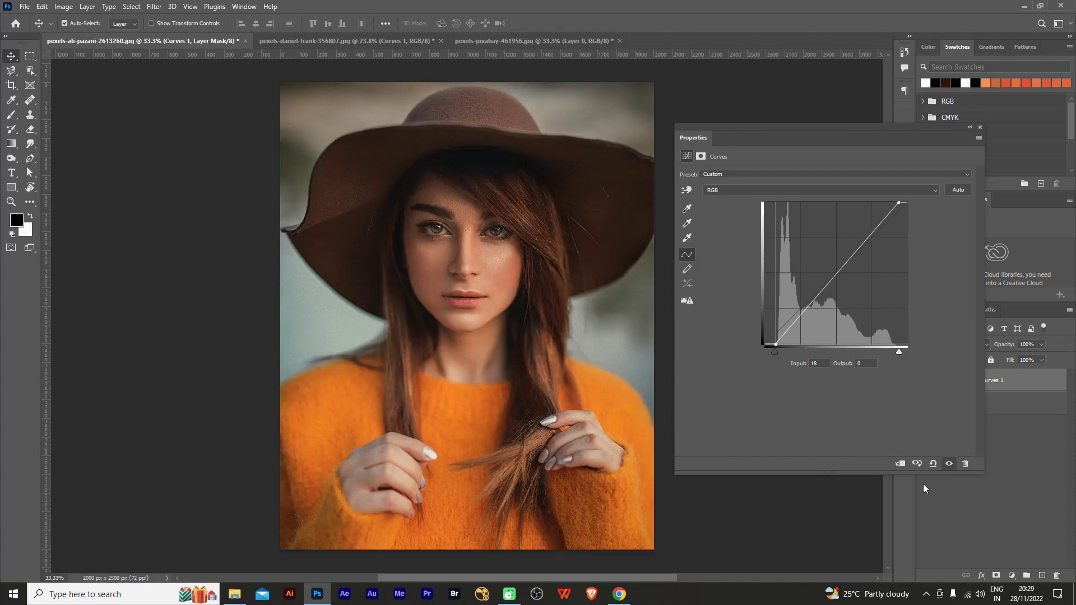
Step: Toggle Curves 1's visibility to compare before and after, leaving it switched on
left_click(951, 465)
left_click(951, 465)
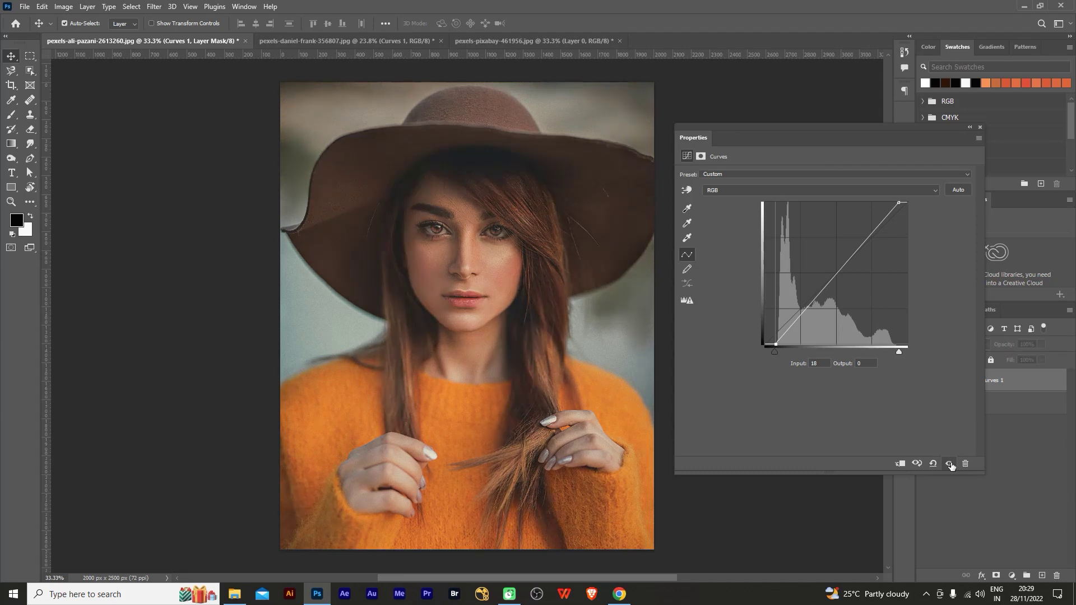
left_click(951, 465)
left_click(951, 465)
left_click(951, 465)
left_click(951, 465)
left_click(951, 465)
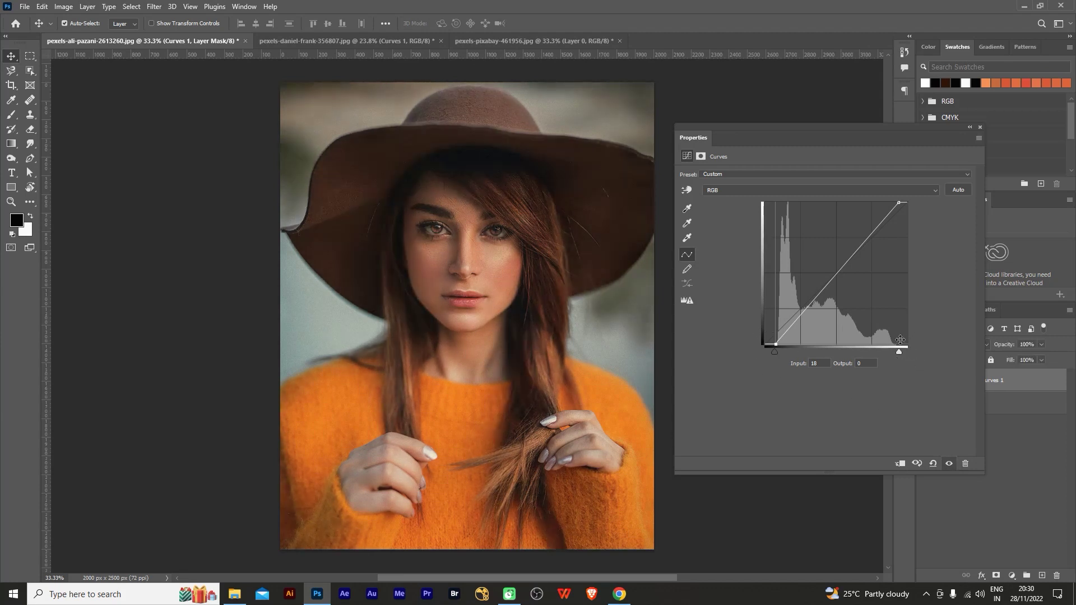
left_click(950, 465)
left_click(950, 465)
left_click(950, 465)
left_click(949, 465)
left_click(723, 191)
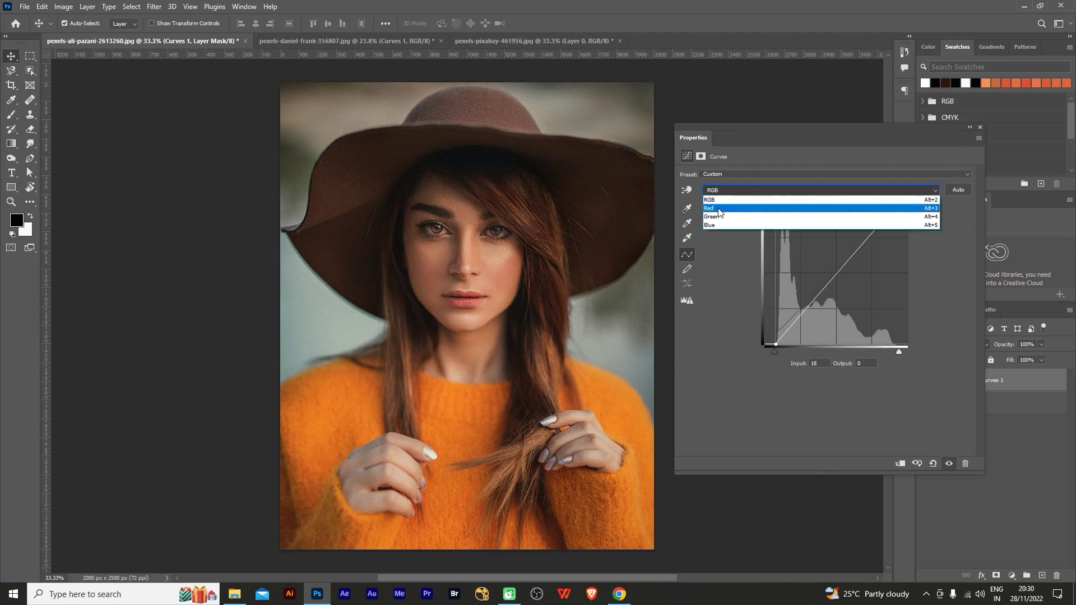
Step: Lift the Red curve's shadows slightly and pull the Green highlights down
left_click(719, 209)
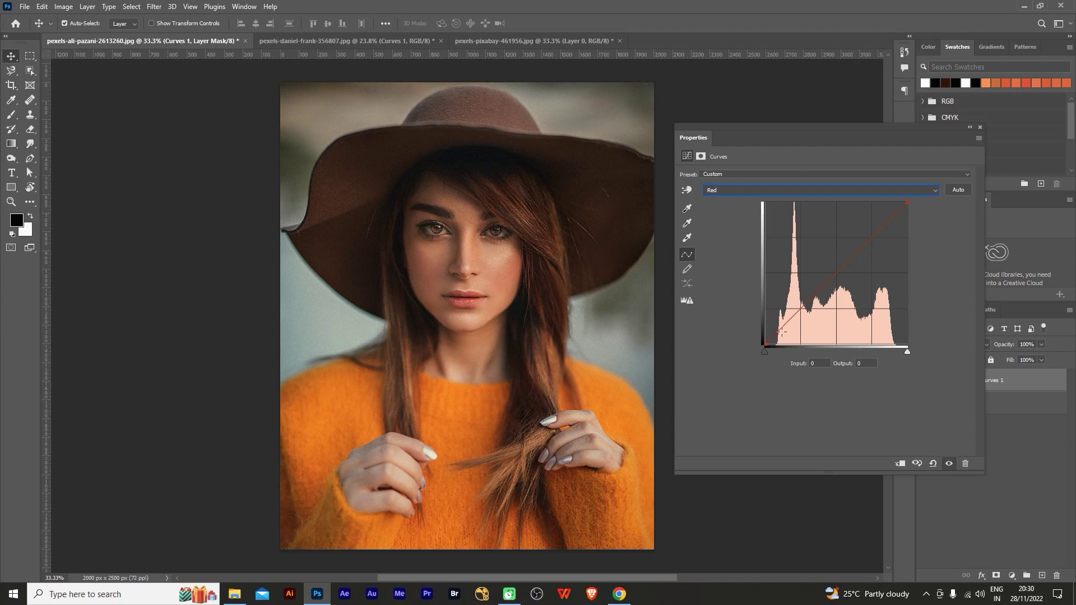
left_click(801, 307)
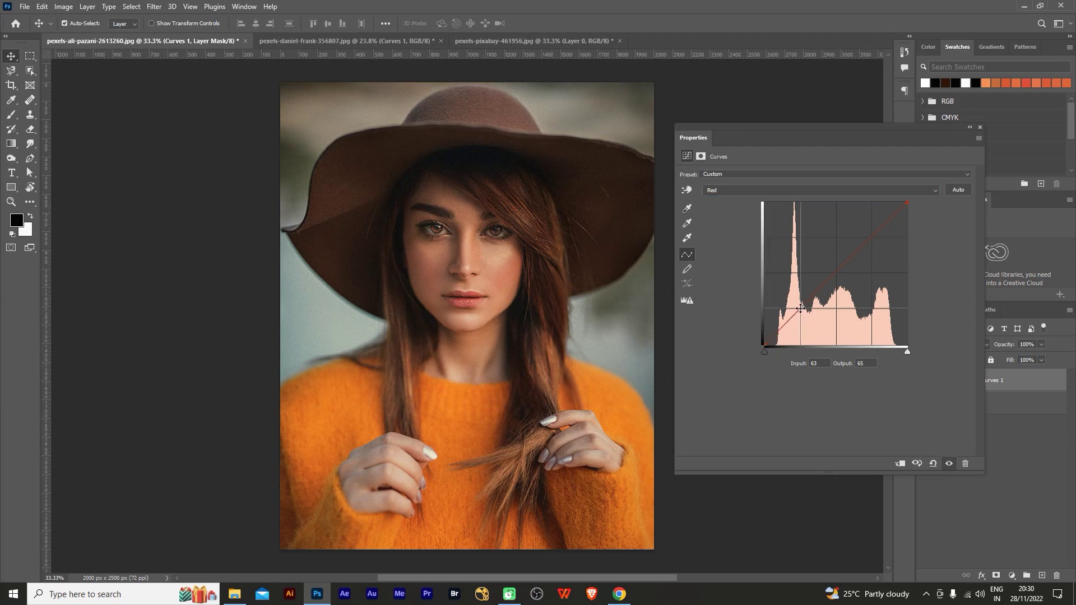
left_click_drag(801, 308, 801, 304)
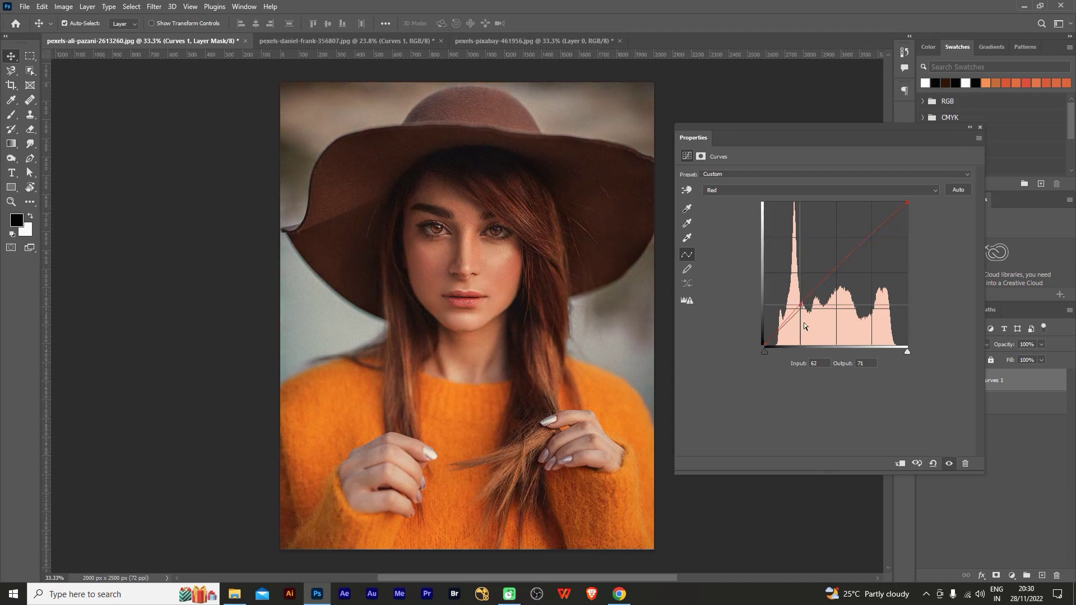
left_click(717, 191)
left_click(717, 215)
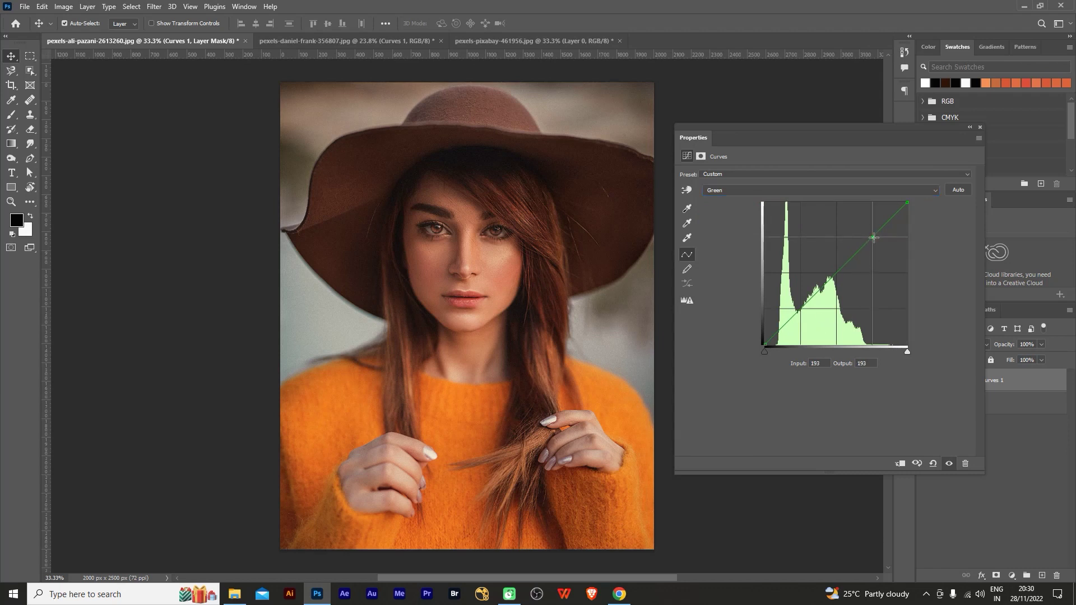
left_click_drag(873, 237, 875, 242)
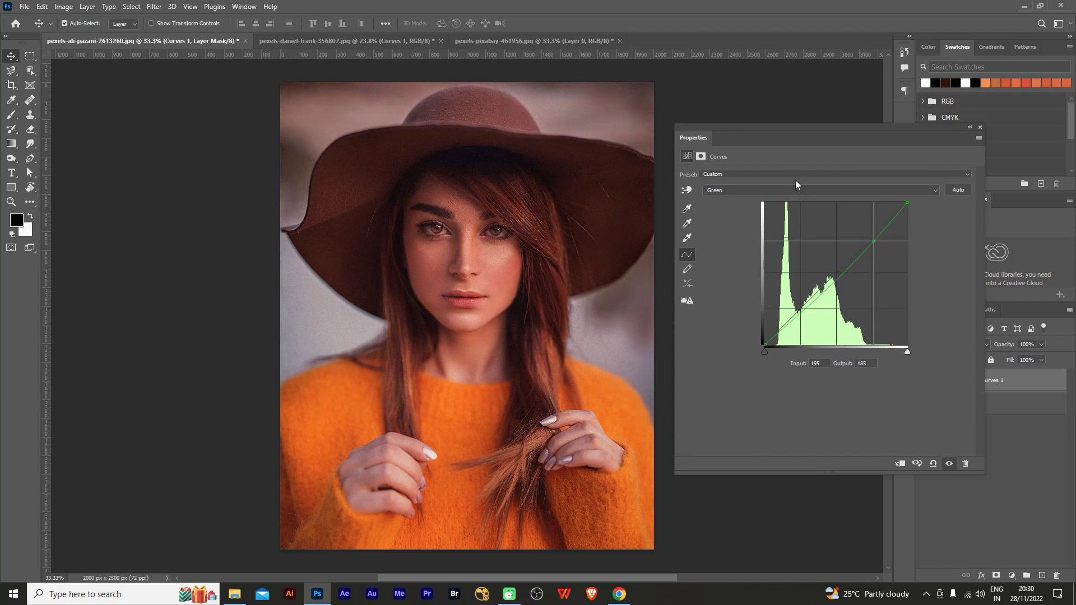
Step: Add a Blue curve point and raise input 181 to 201 for a cool violet tint
left_click(716, 190)
left_click(723, 230)
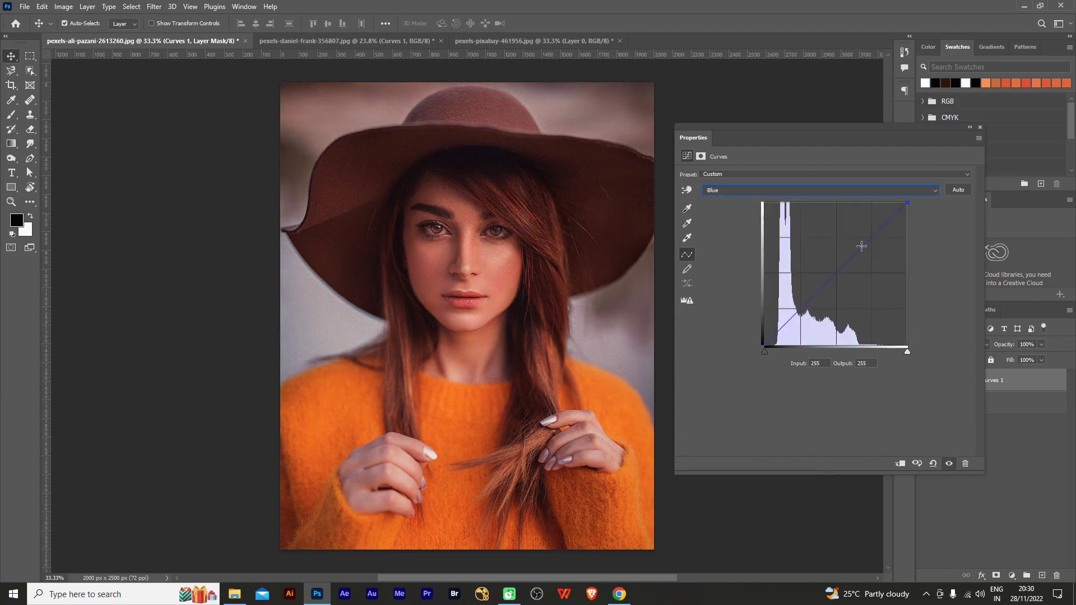
left_click(872, 236)
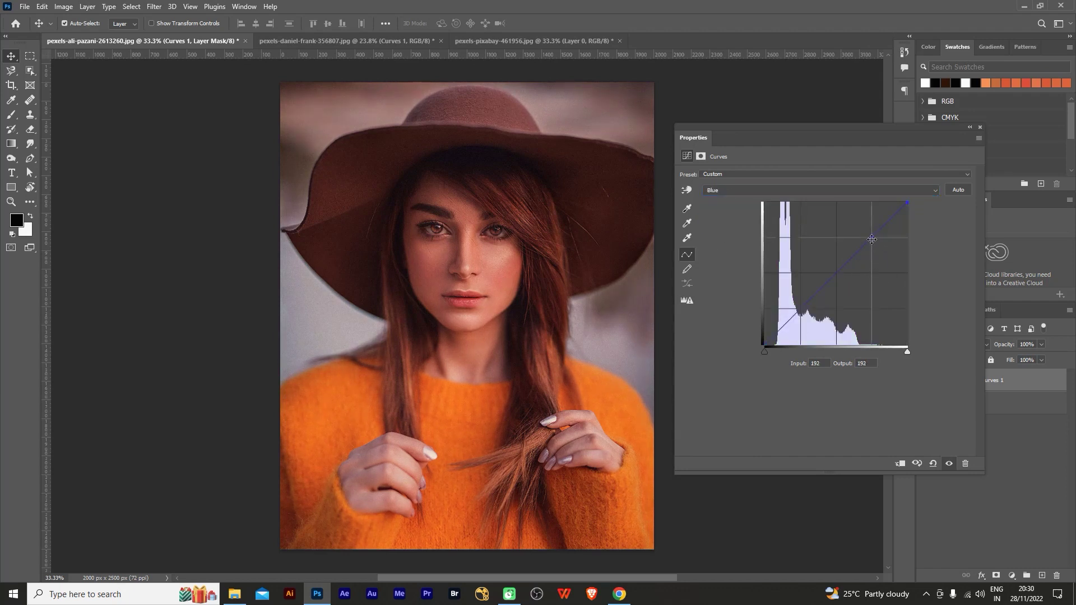
left_click_drag(872, 236, 868, 233)
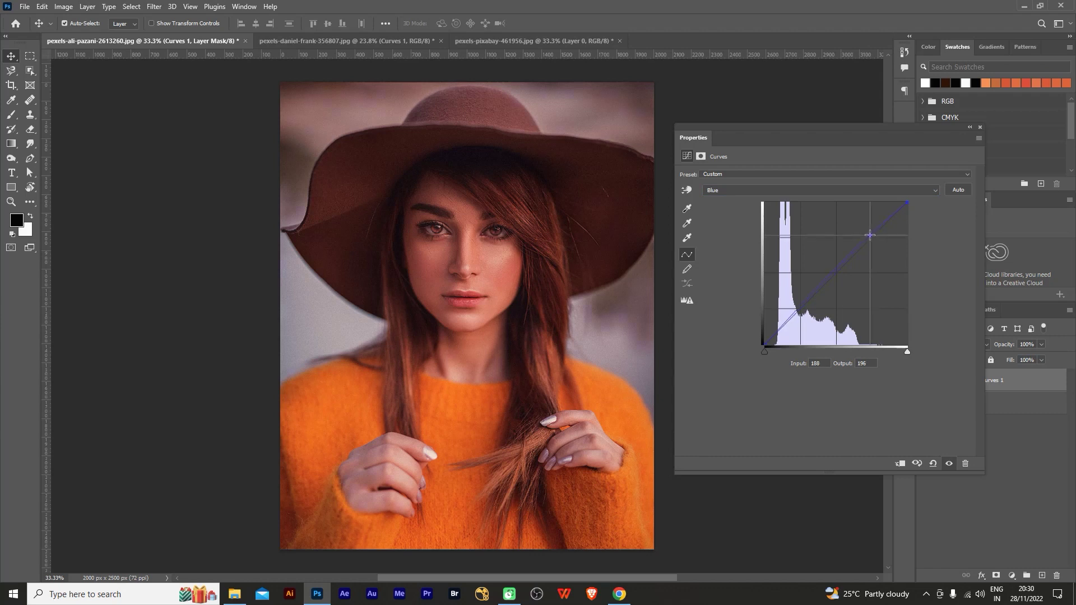
left_click_drag(868, 233, 866, 232)
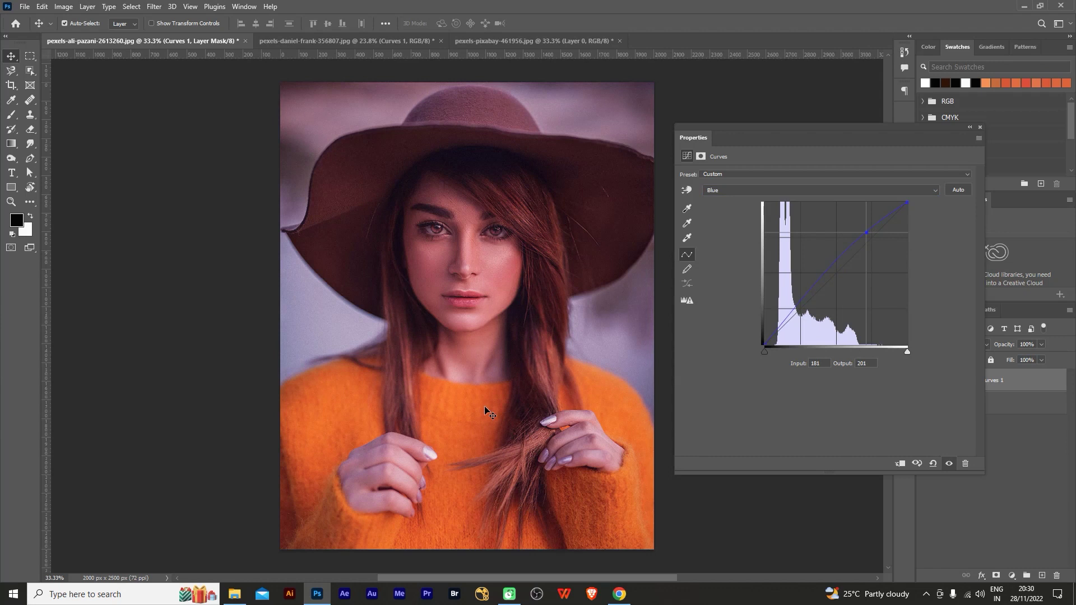
Step: Return to RGB, hide Curves 1 to restore original colours, and select Layer 0
left_click(731, 190)
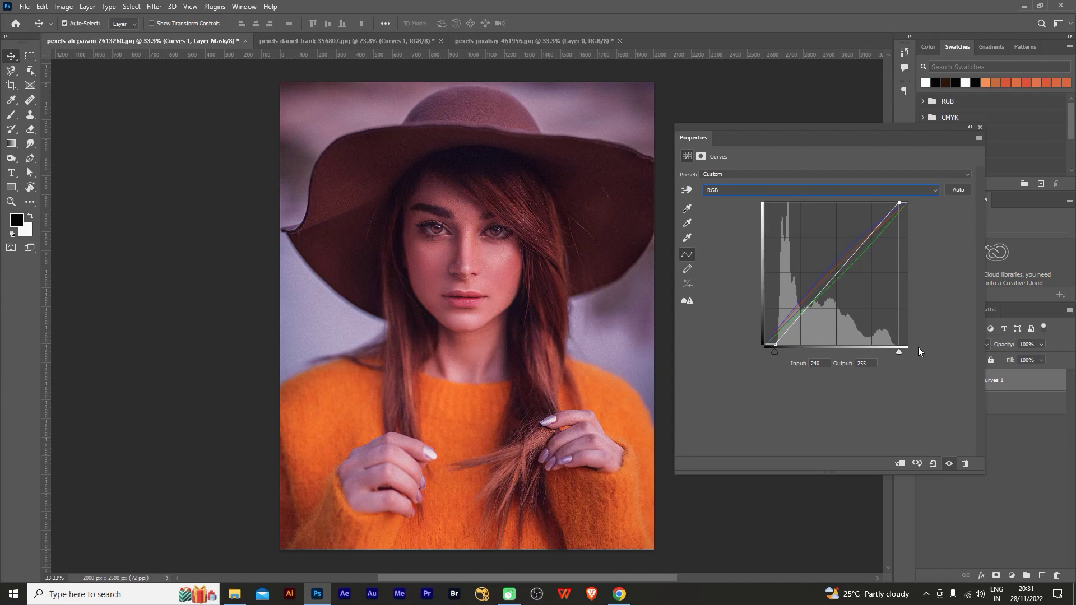
left_click(980, 127)
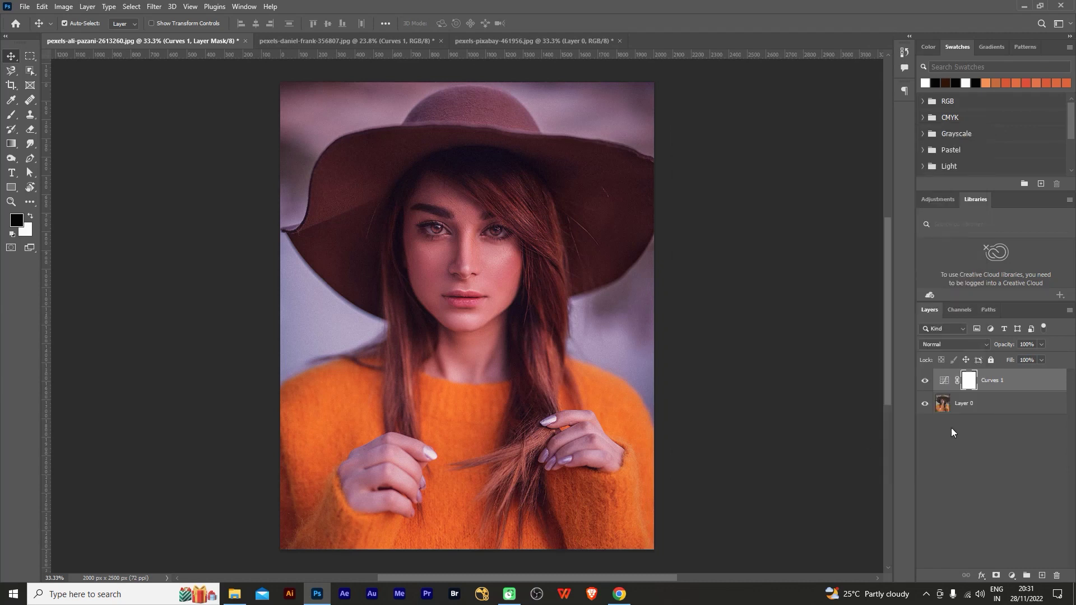
left_click(925, 380)
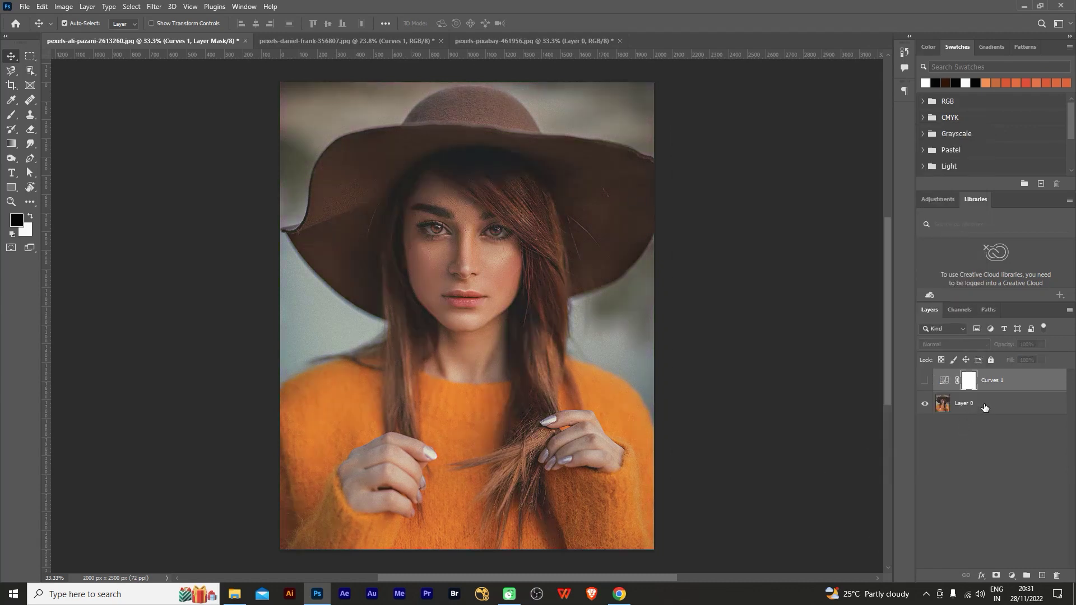
left_click(984, 407)
left_click(1014, 576)
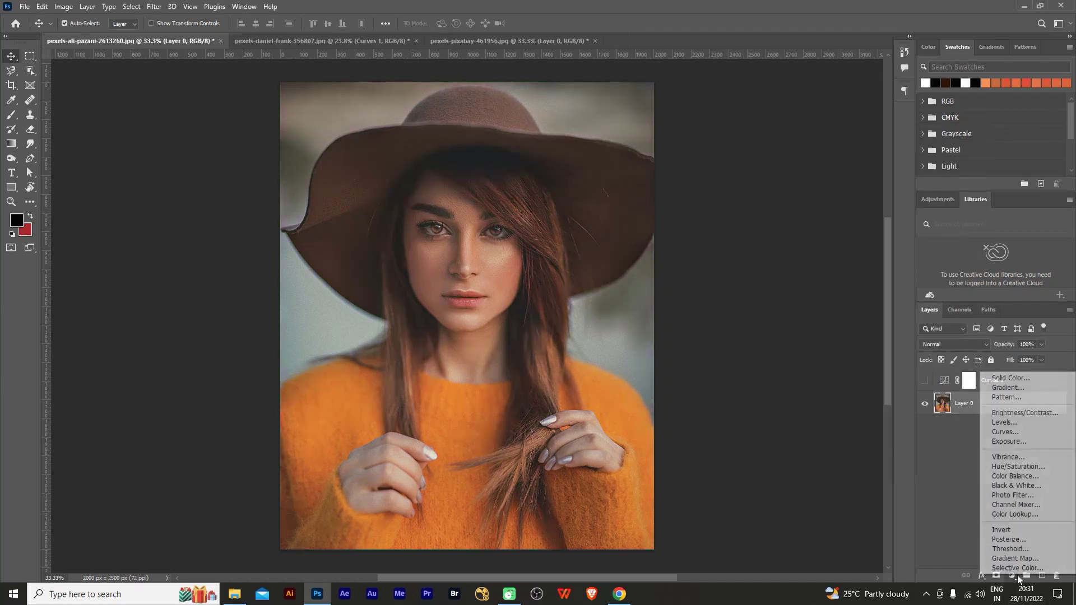
Step: Add Curves 2 with Auto, then deepen shadows and lift highlights to 213 for an S-curve
left_click(1014, 432)
left_click_drag(837, 147, 825, 133)
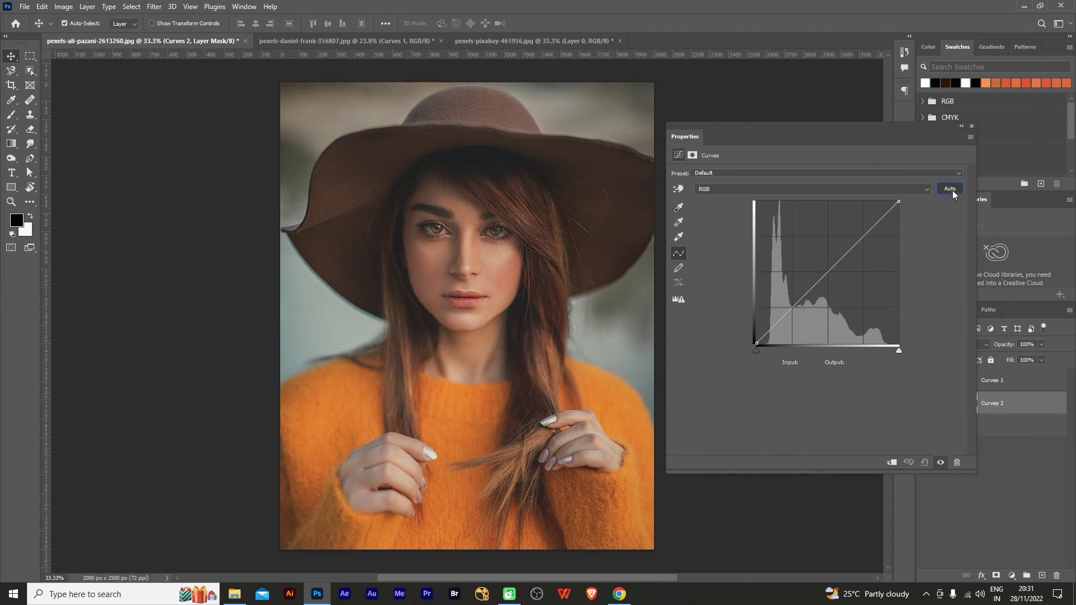
left_click(953, 190)
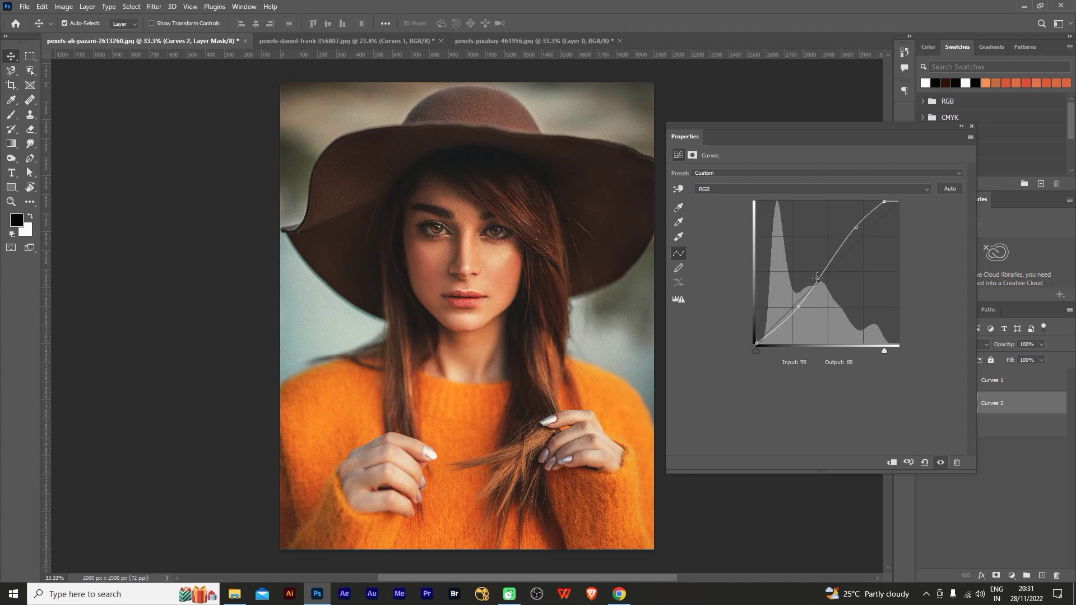
left_click(799, 305)
left_click_drag(799, 305, 803, 307)
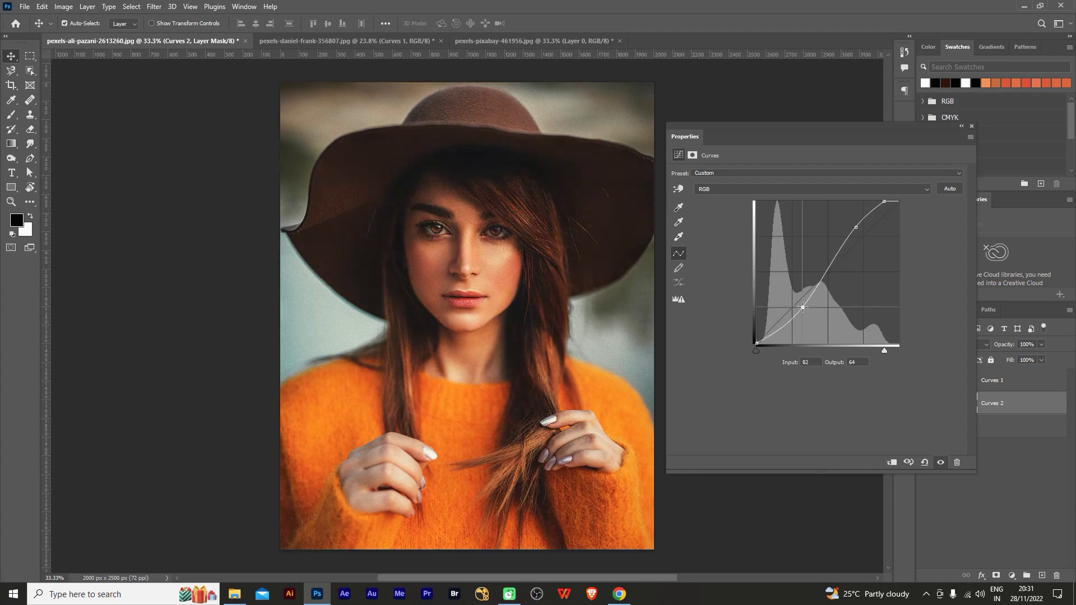
left_click_drag(856, 227, 847, 225)
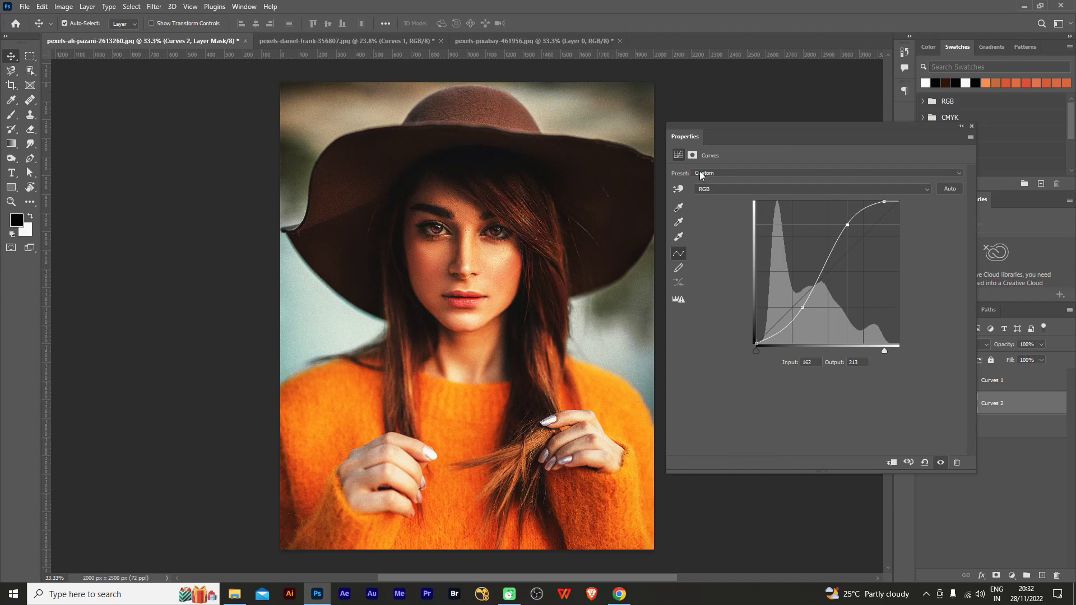
Step: Try the Darker, Lighter, Medium Contrast, Negative and Strong Contrast curve presets on Curves 2
left_click(720, 173)
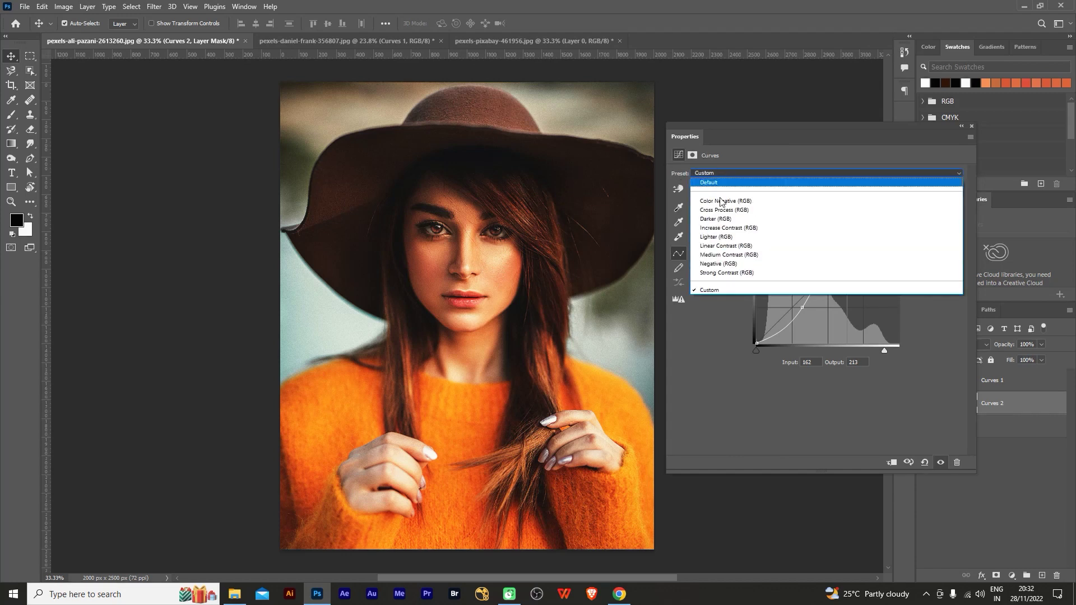
left_click(715, 219)
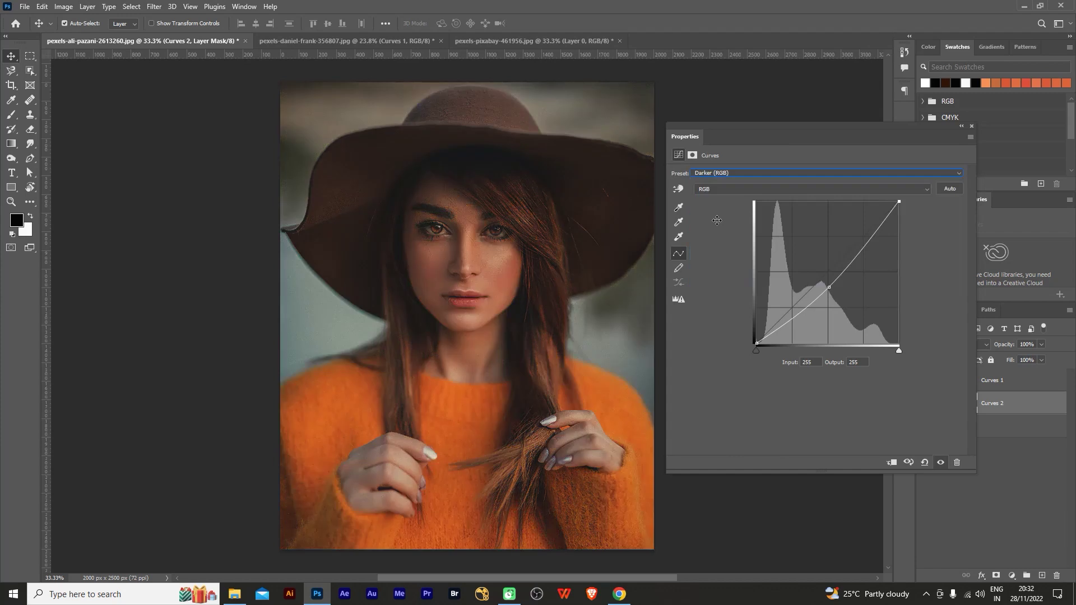
left_click(710, 175)
left_click(712, 237)
left_click(705, 173)
left_click(710, 255)
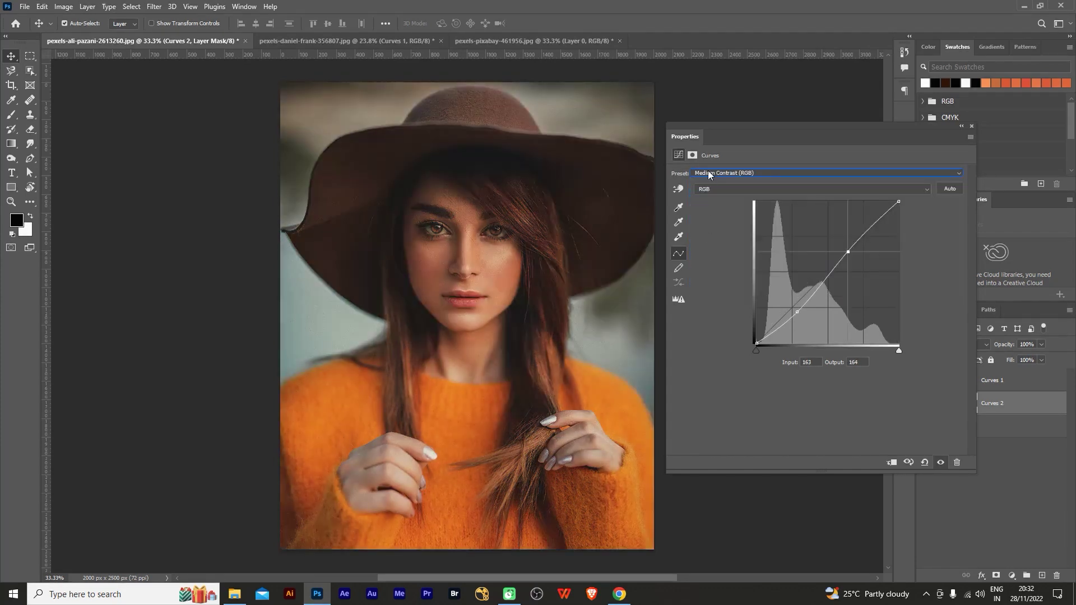
left_click(711, 175)
left_click(716, 264)
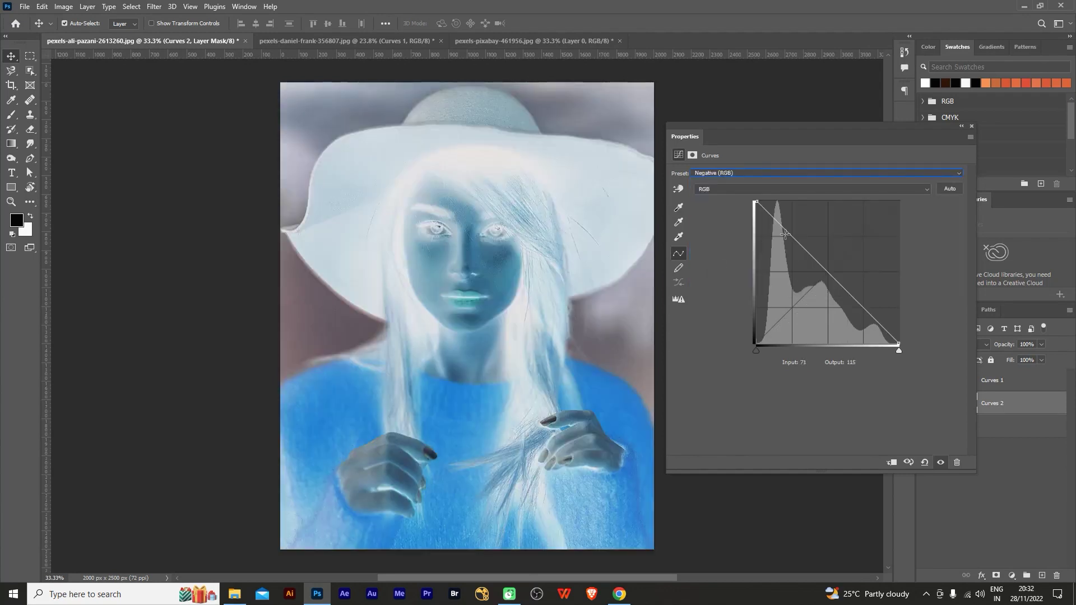
left_click(711, 173)
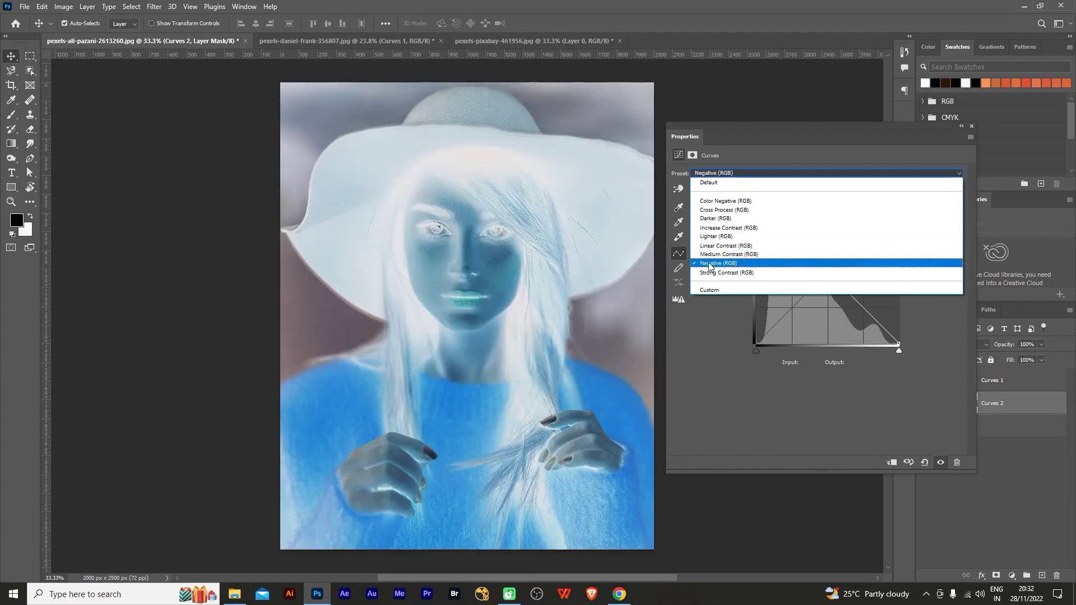
left_click(712, 270)
Step: Return to the Default preset, try Auto, then reset Curves 2 to a straight diagonal
left_click(720, 174)
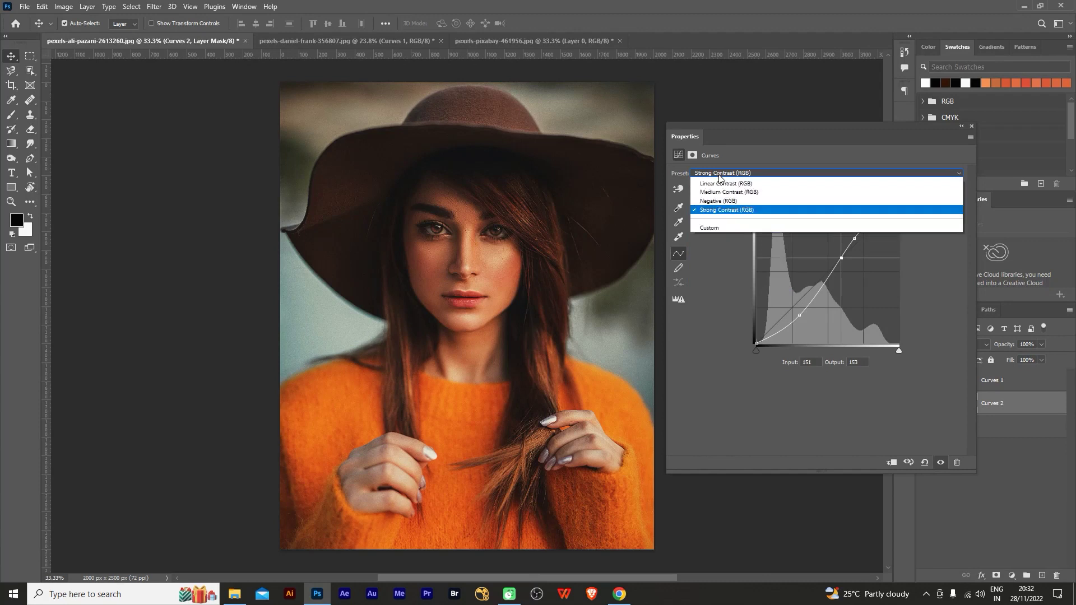
left_click(719, 182)
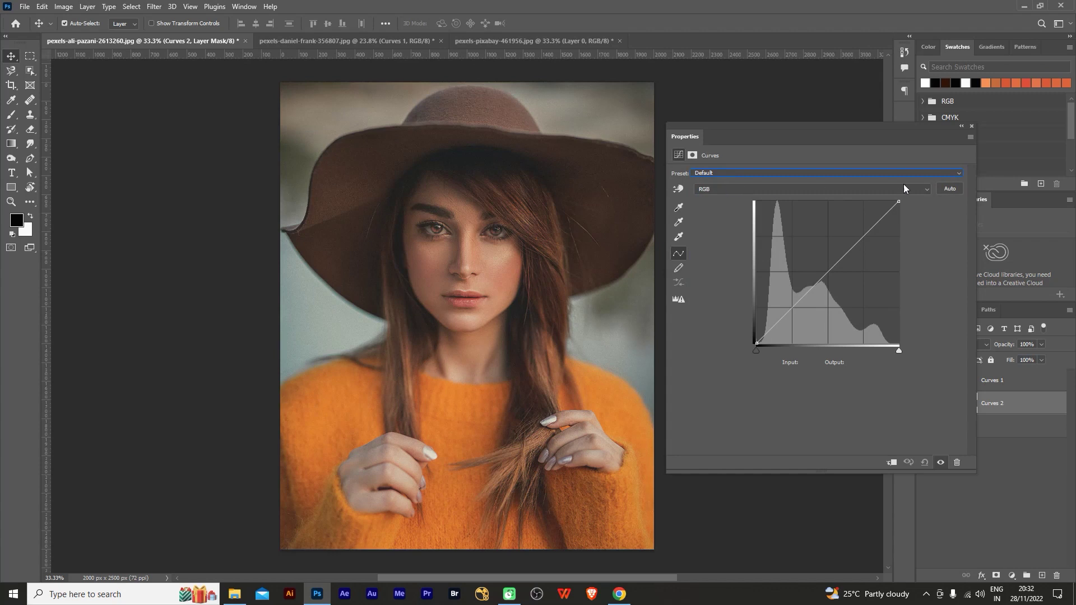
left_click(949, 190)
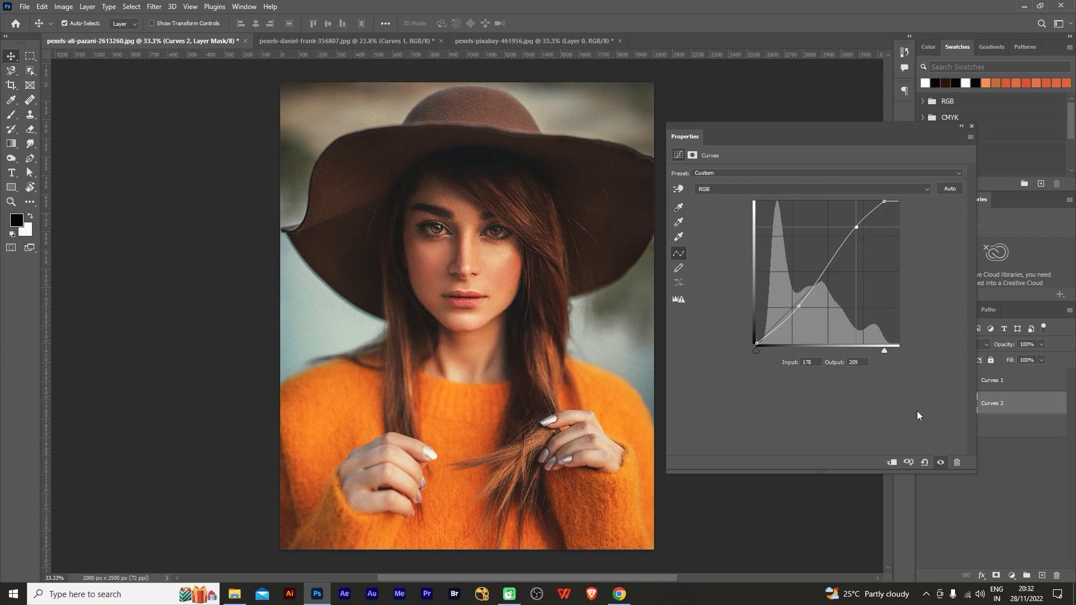
left_click(924, 463)
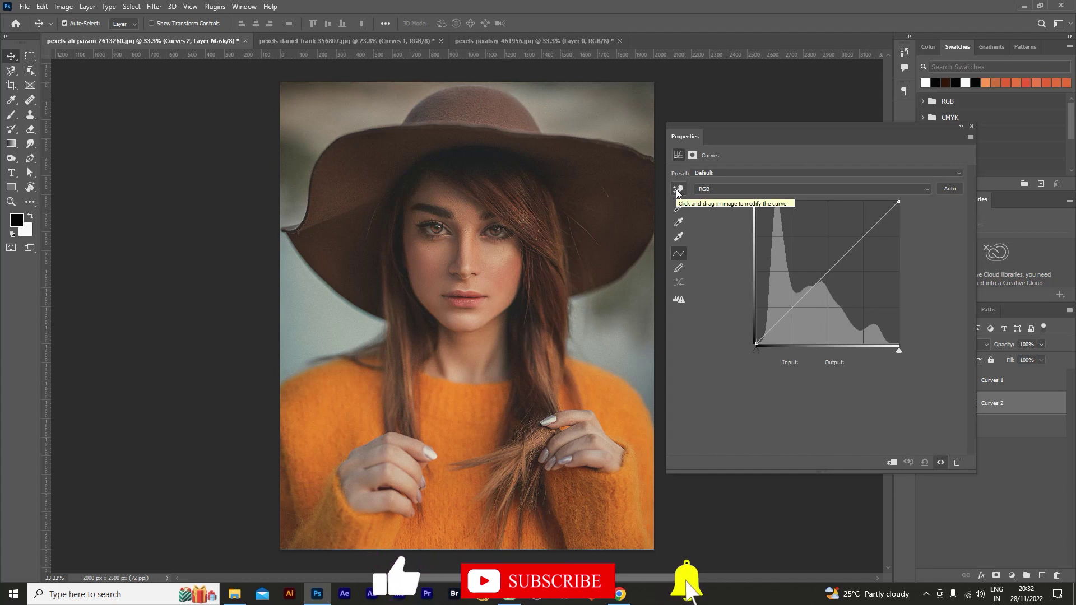
Step: Sample the cheek to add a curve point at input 143 and set its output to 185
left_click(677, 191)
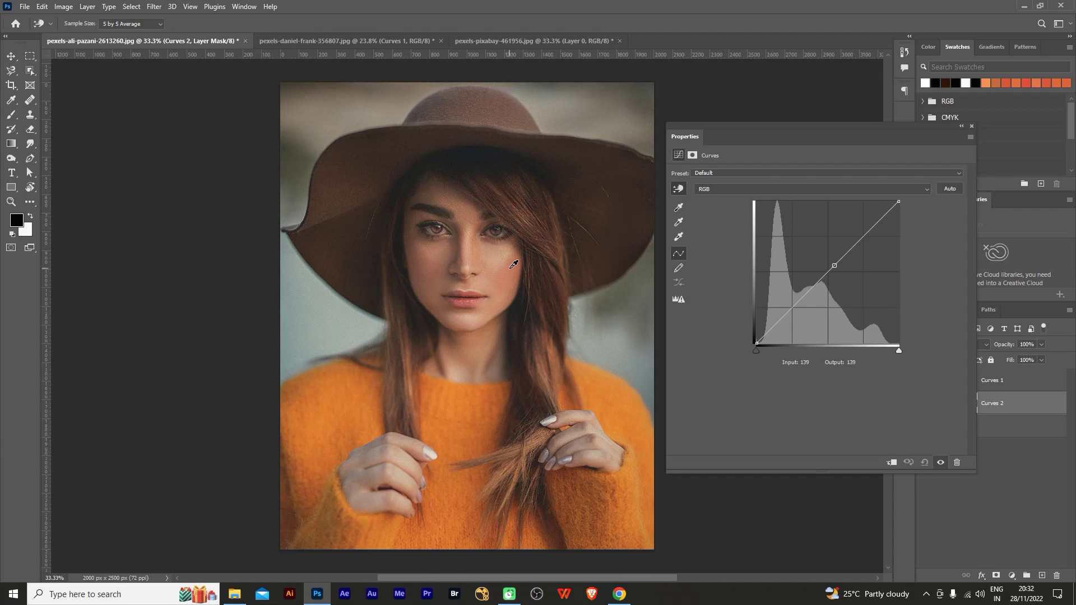
left_click(511, 265)
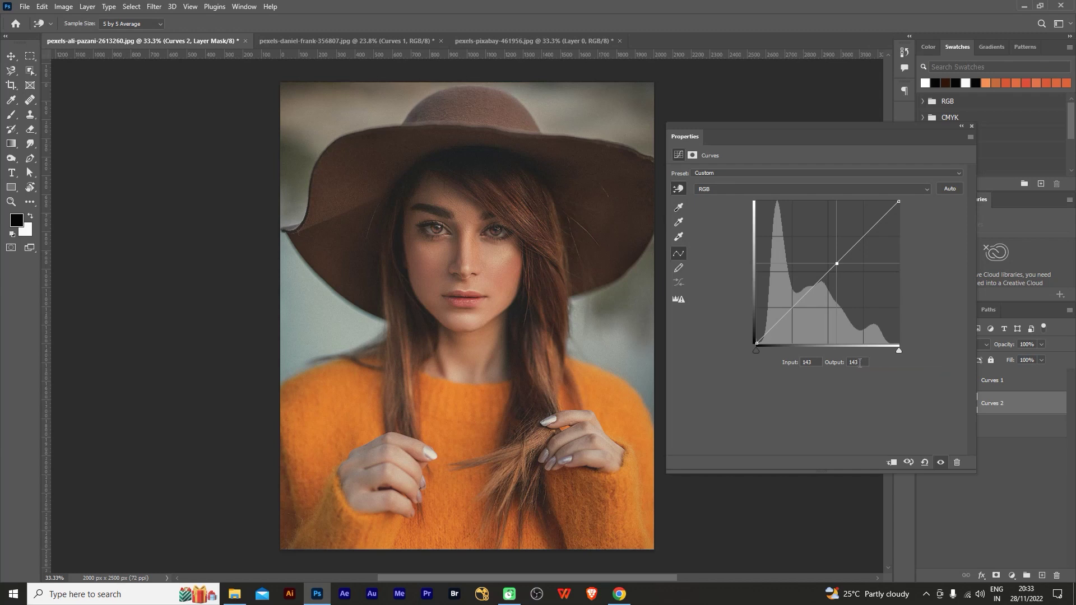
left_click(851, 362)
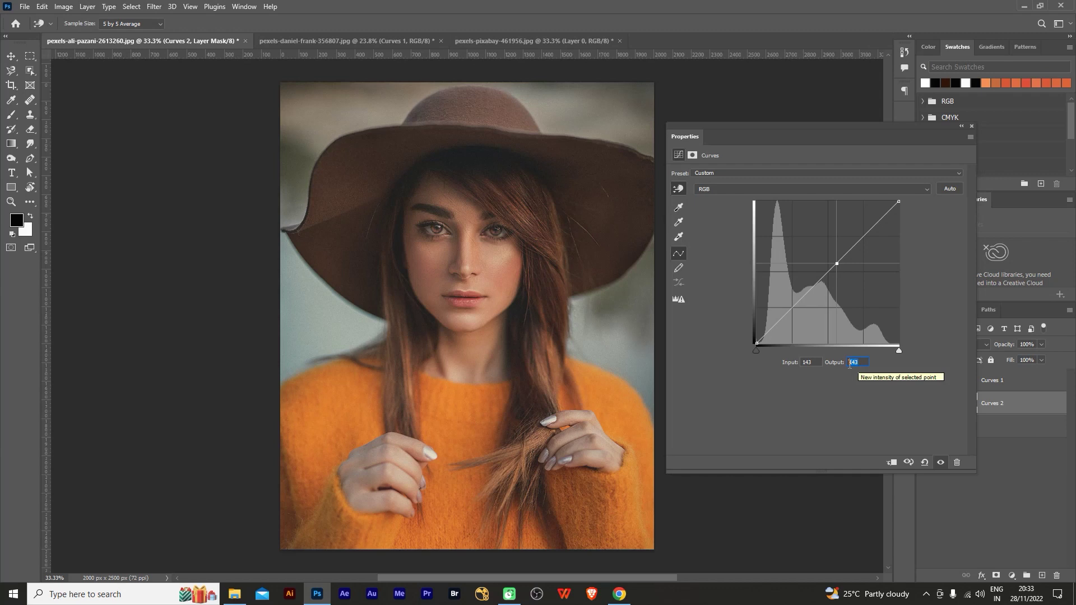
type("100")
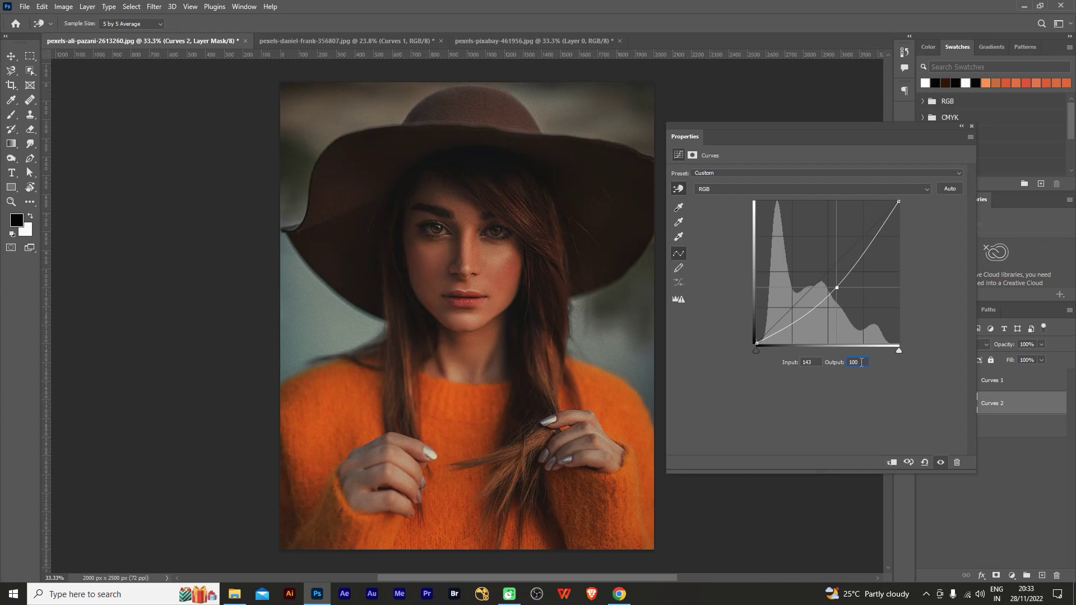
double_click(862, 362)
type("185")
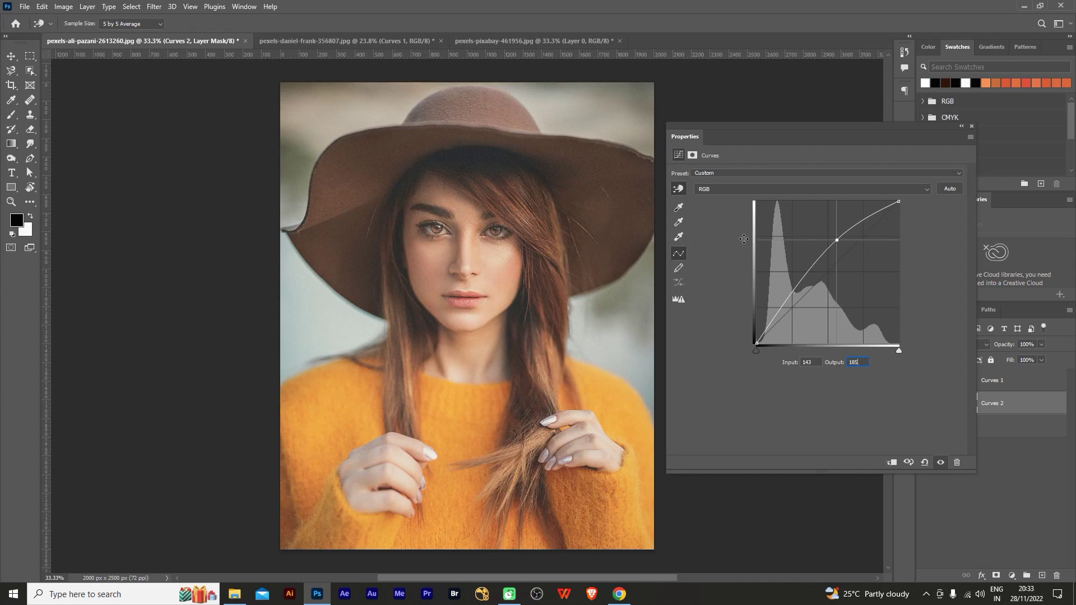
Step: Drag a second point down to input 129 / output 155, forming an S-curve; move the Properties panel
left_click(678, 191)
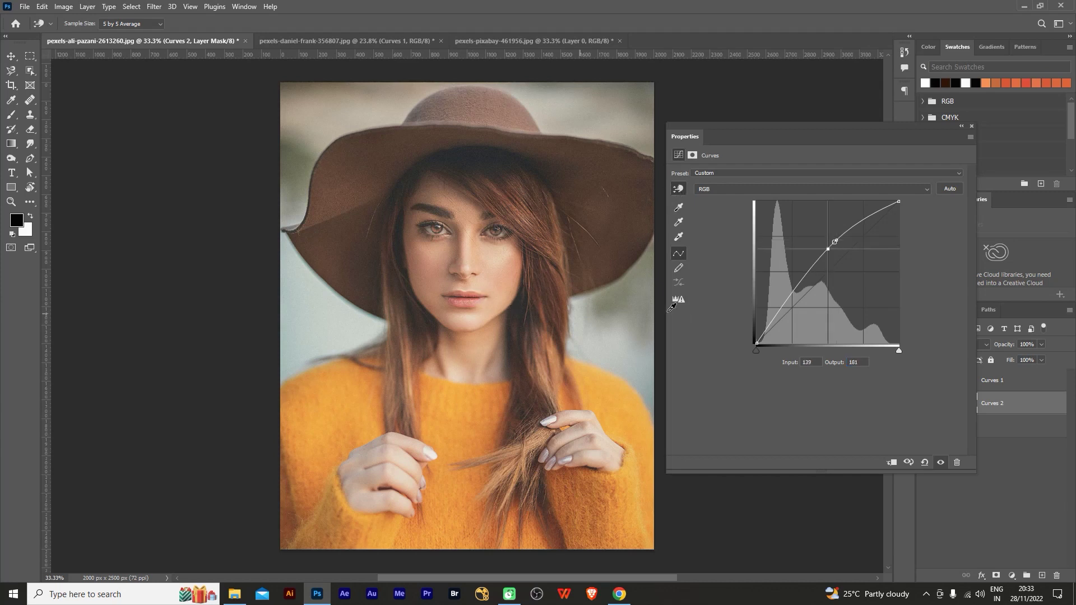
left_click(829, 249)
left_click_drag(827, 249, 828, 260)
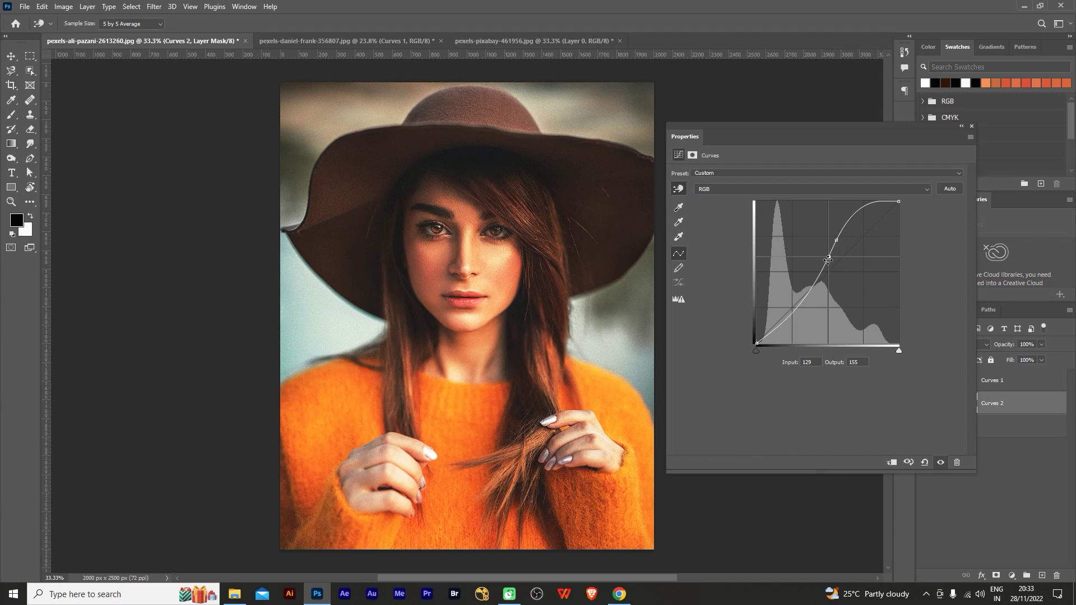
left_click_drag(726, 129, 710, 105)
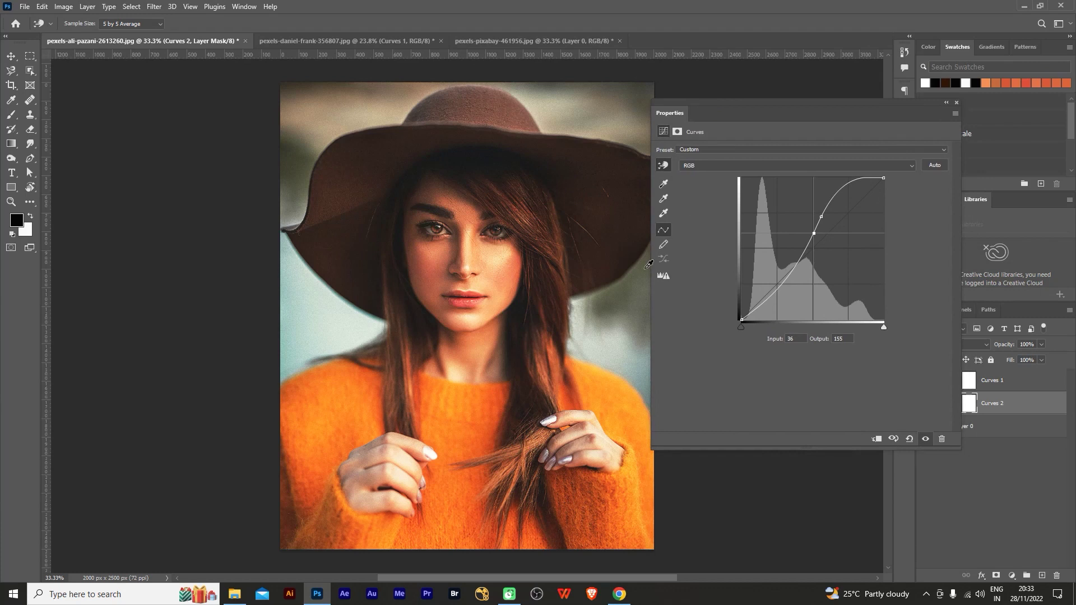